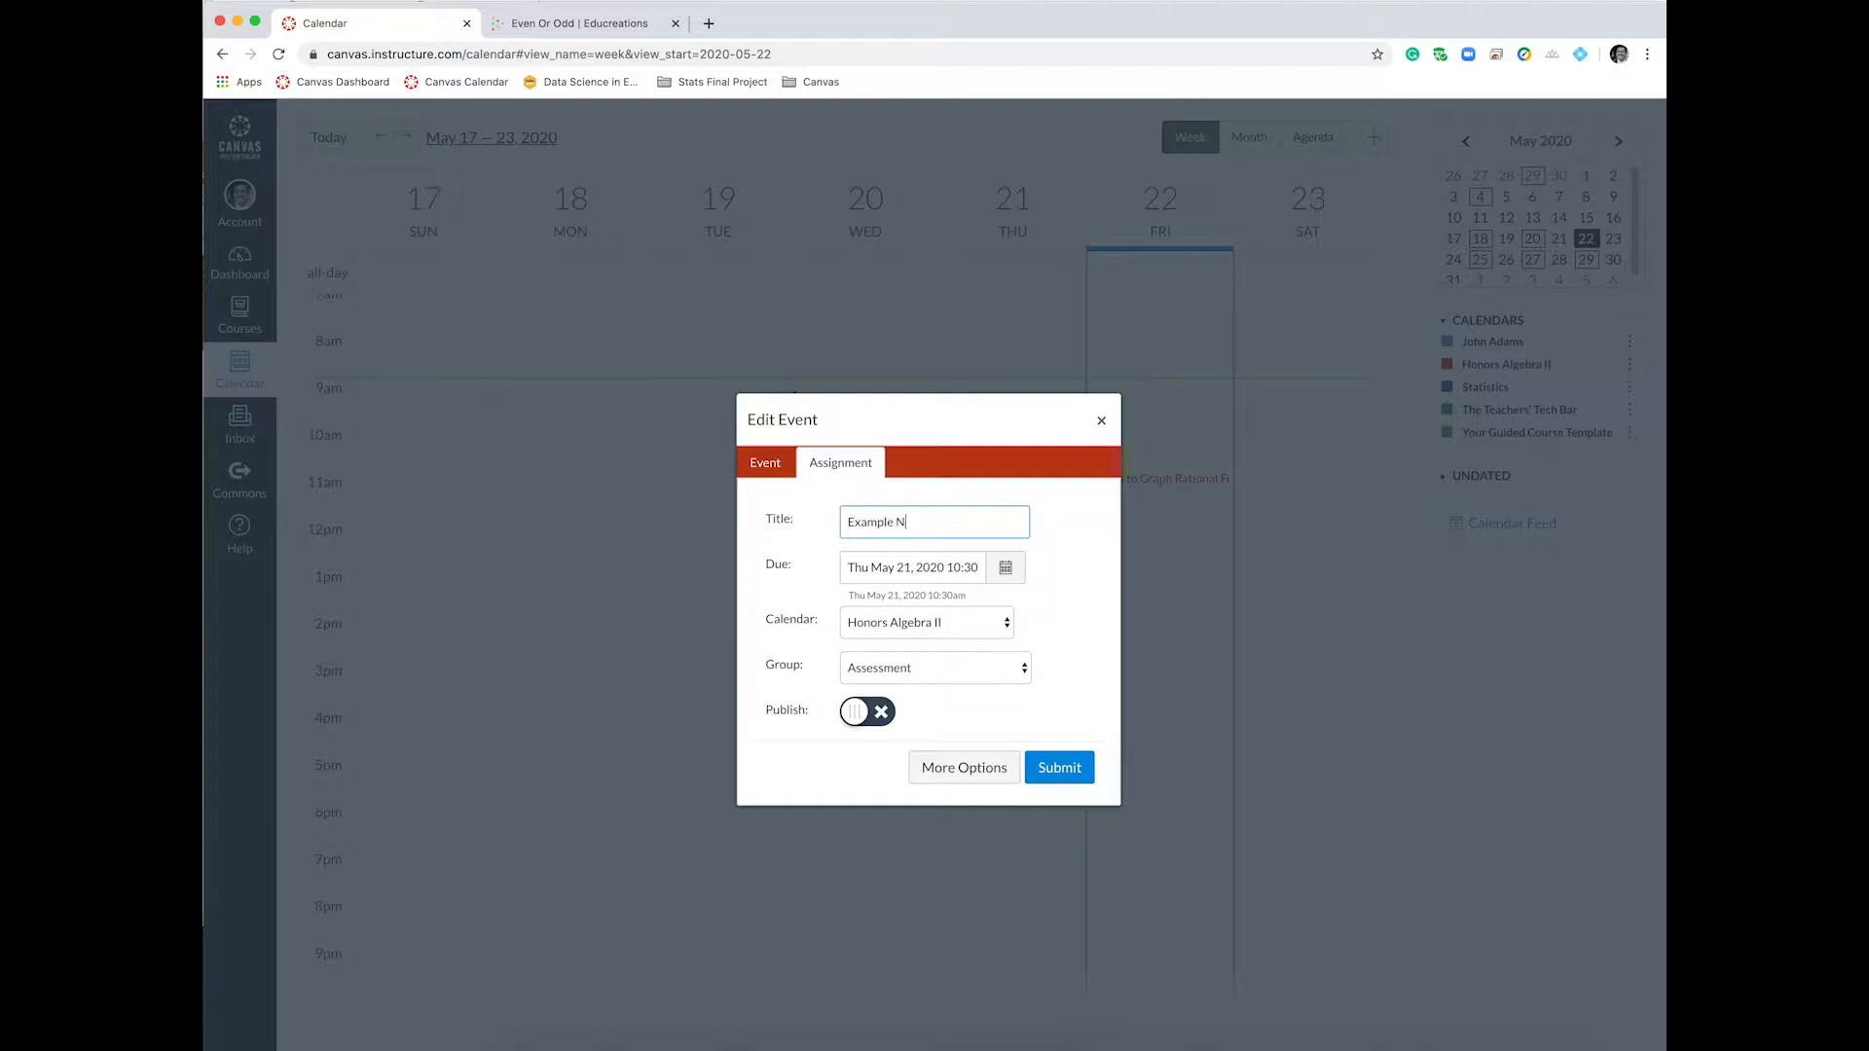
Open the full options for the new assignment titled Example Number 2 and enlarge its description box.
click(1005, 569)
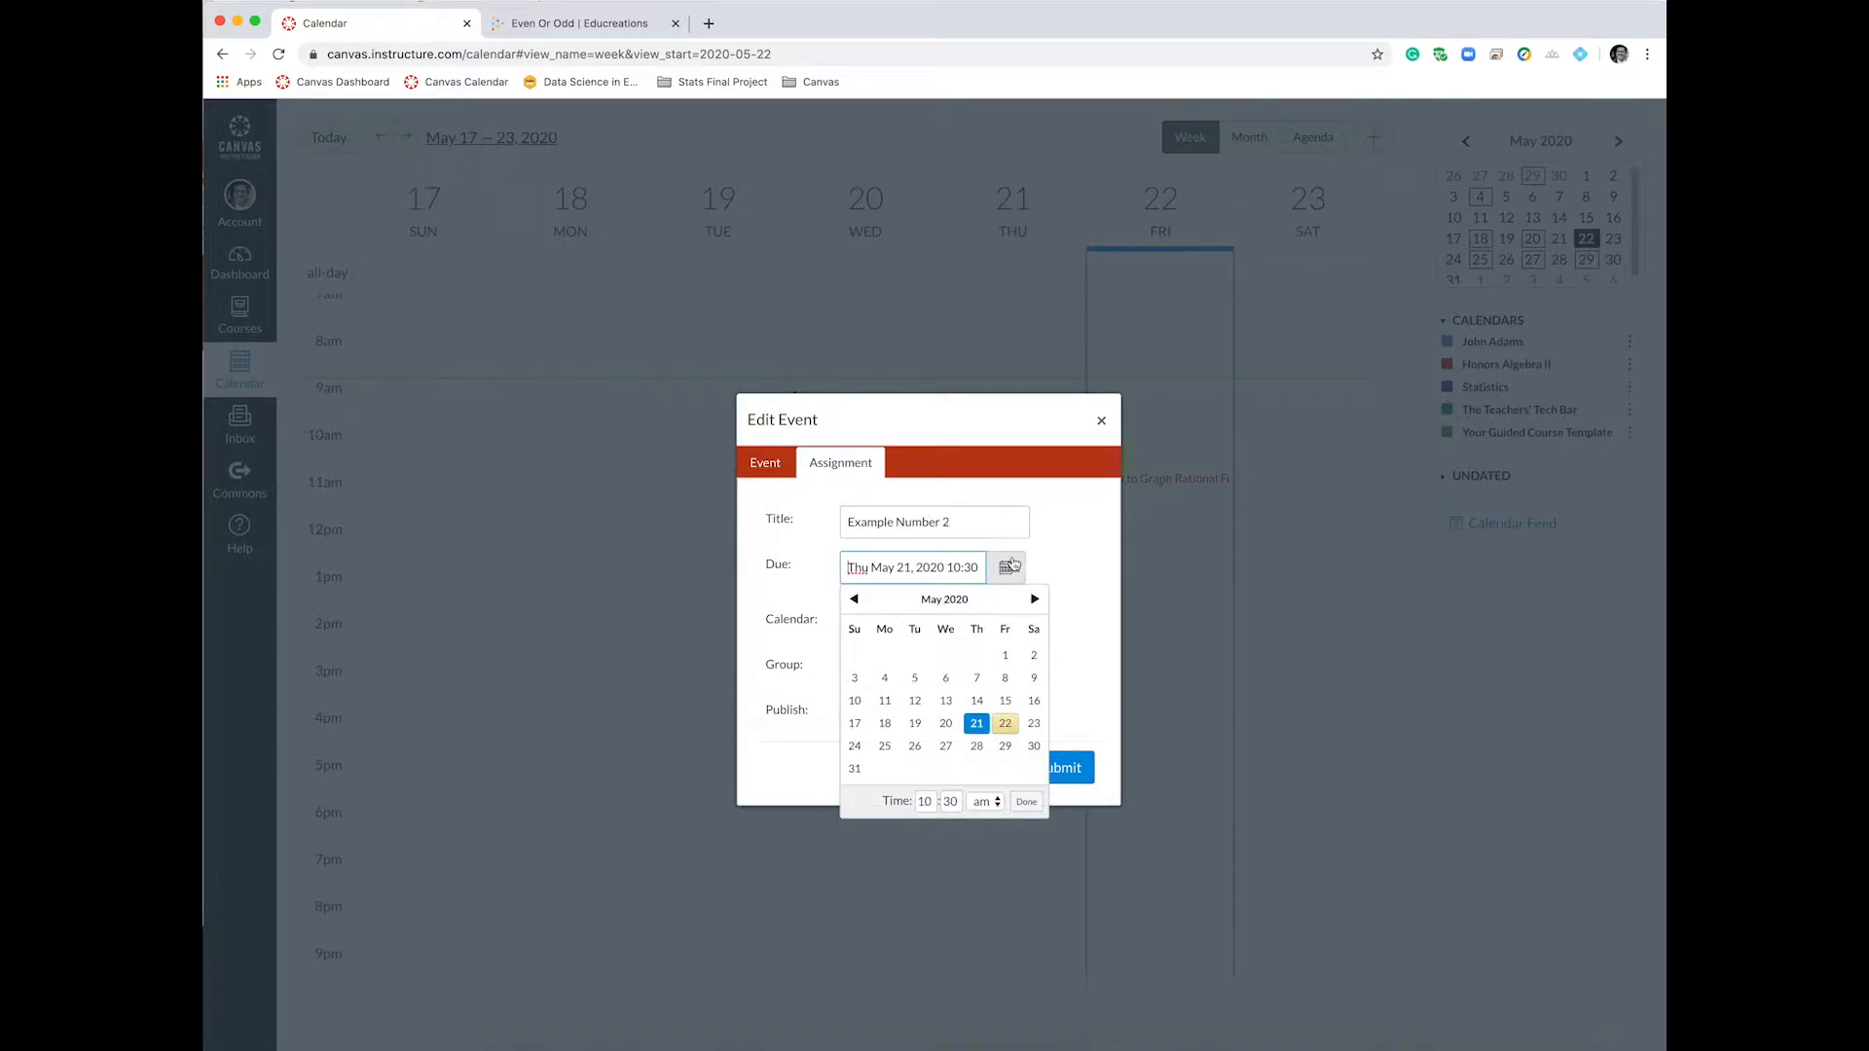
click(1070, 649)
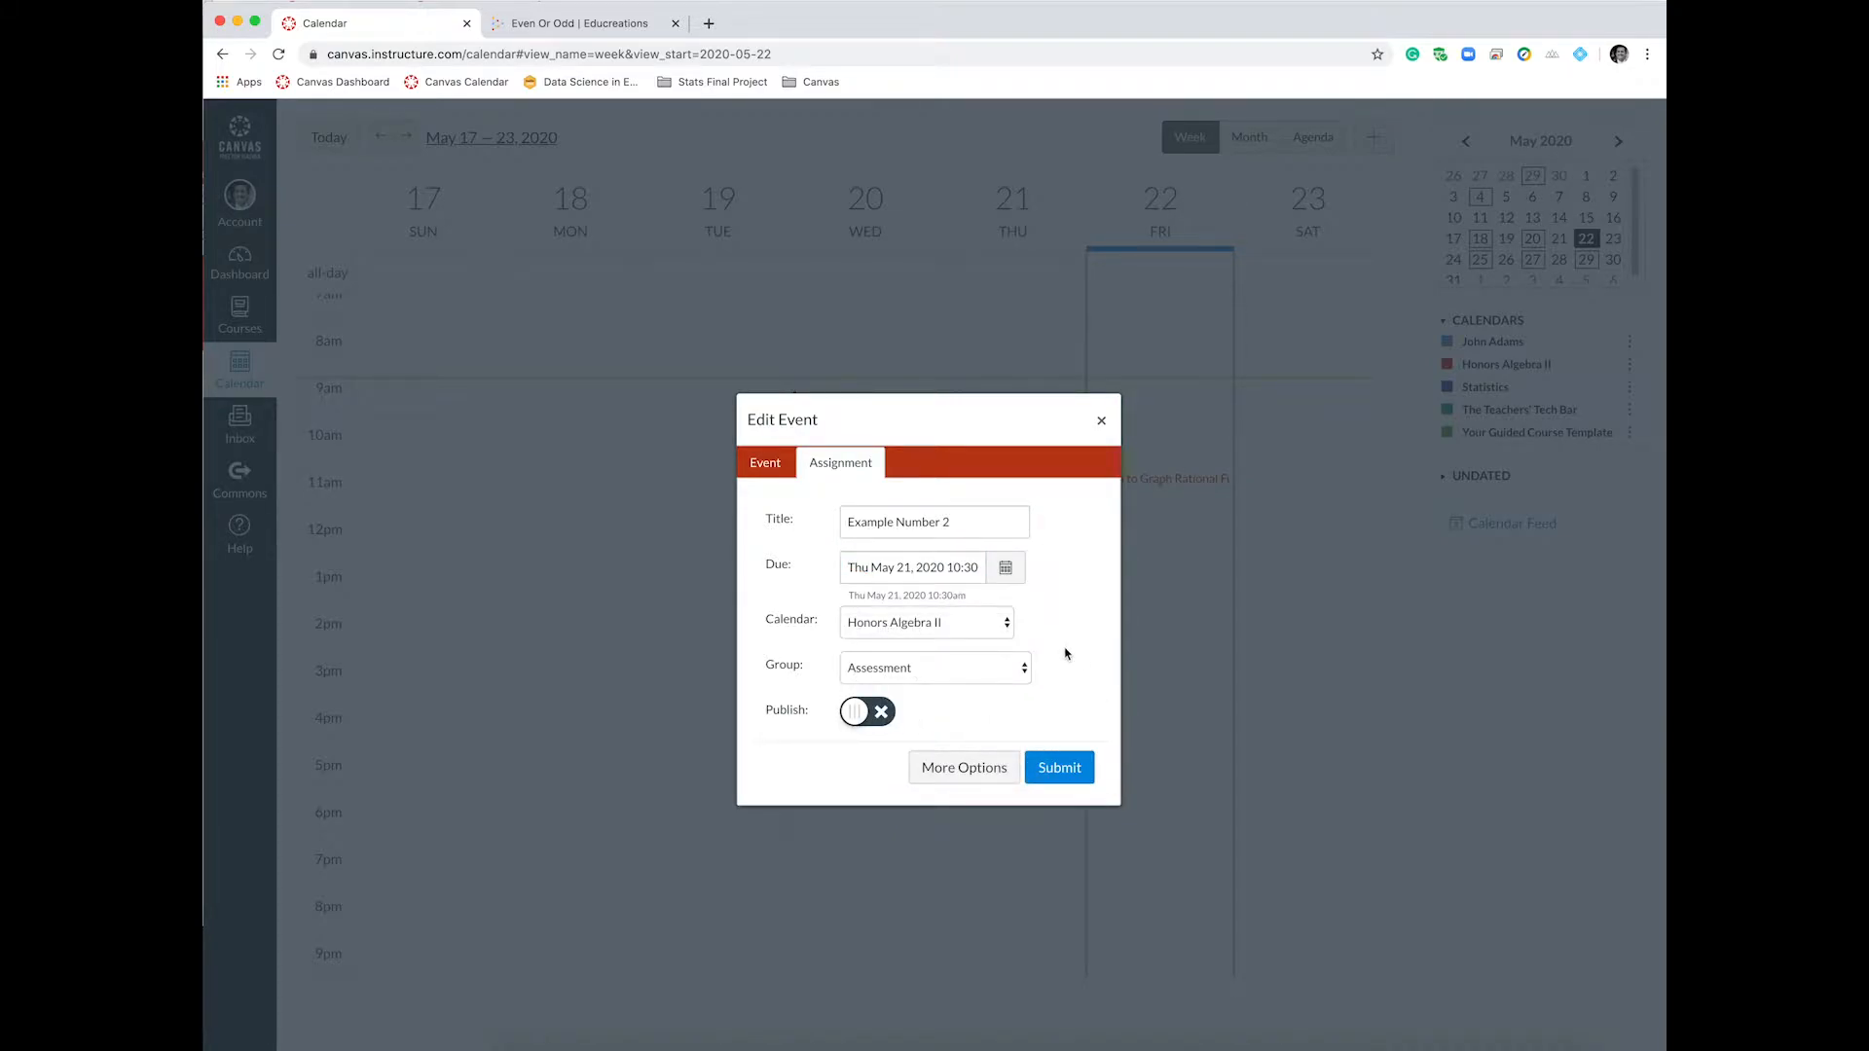
click(984, 769)
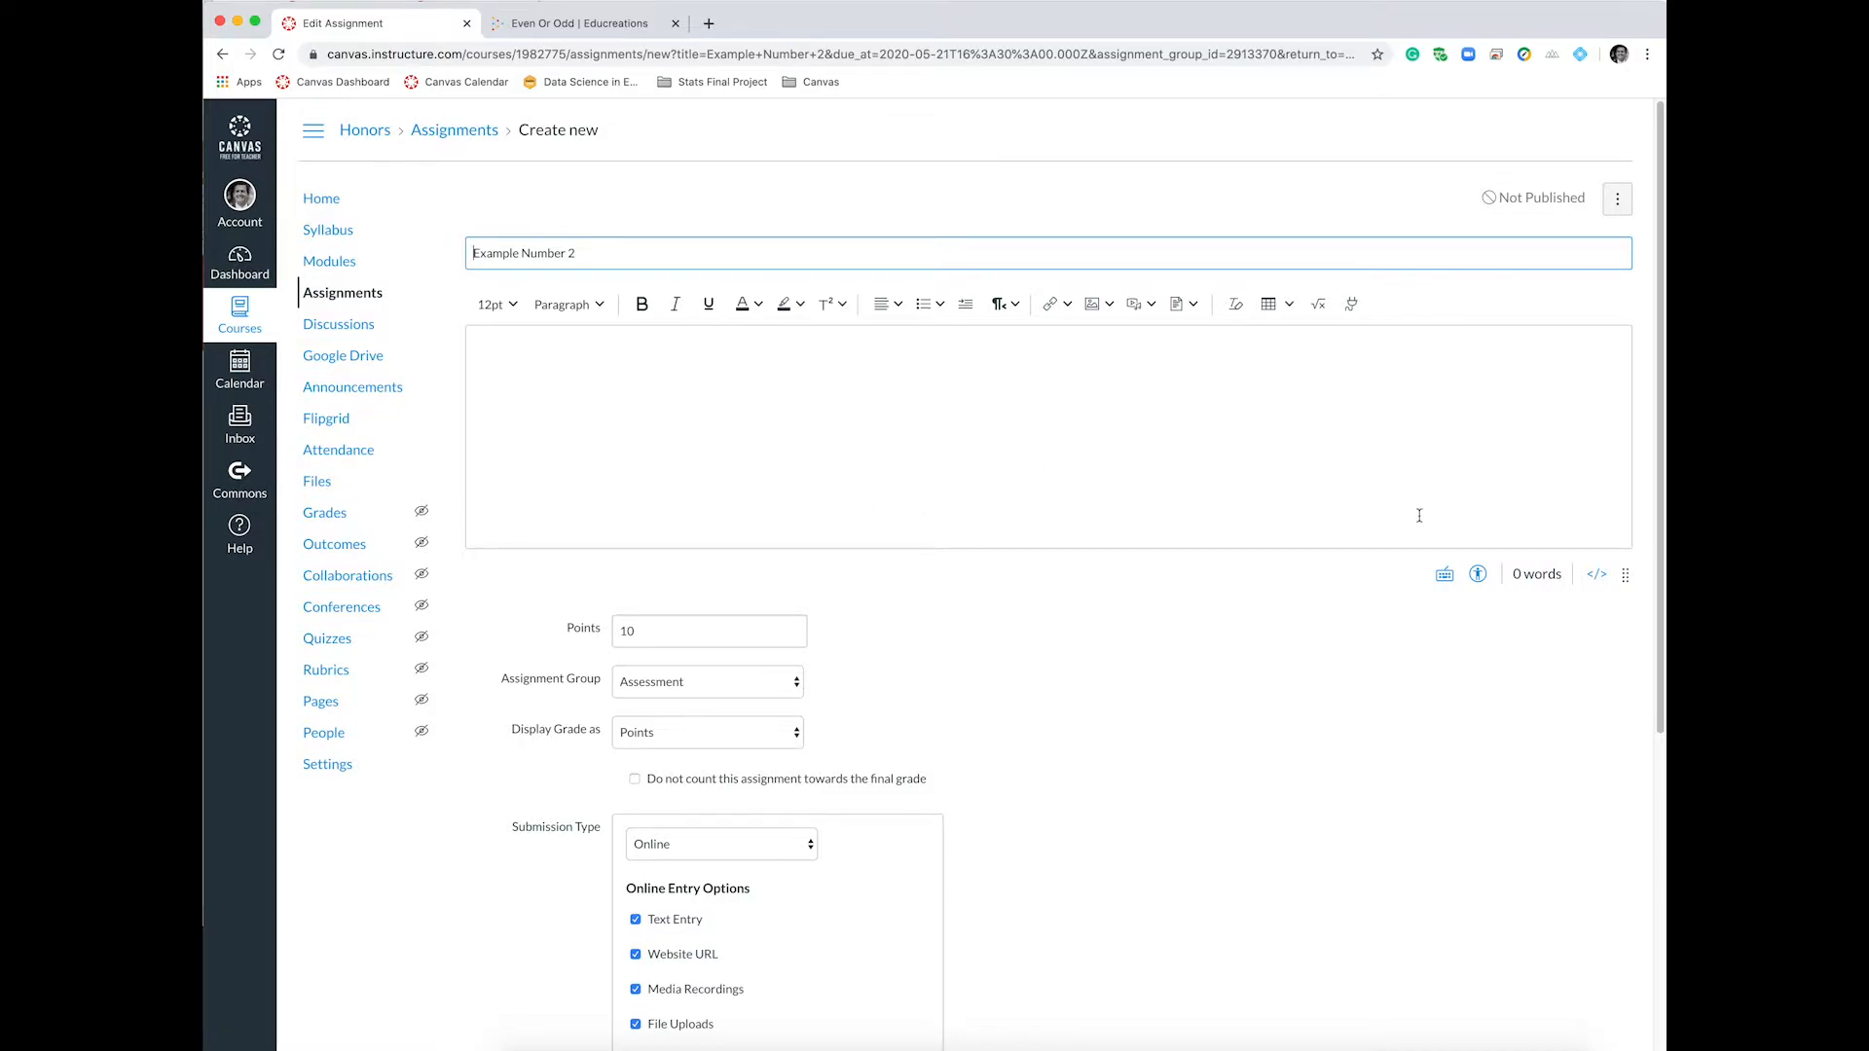
drag(1625, 574, 1625, 701)
click(833, 450)
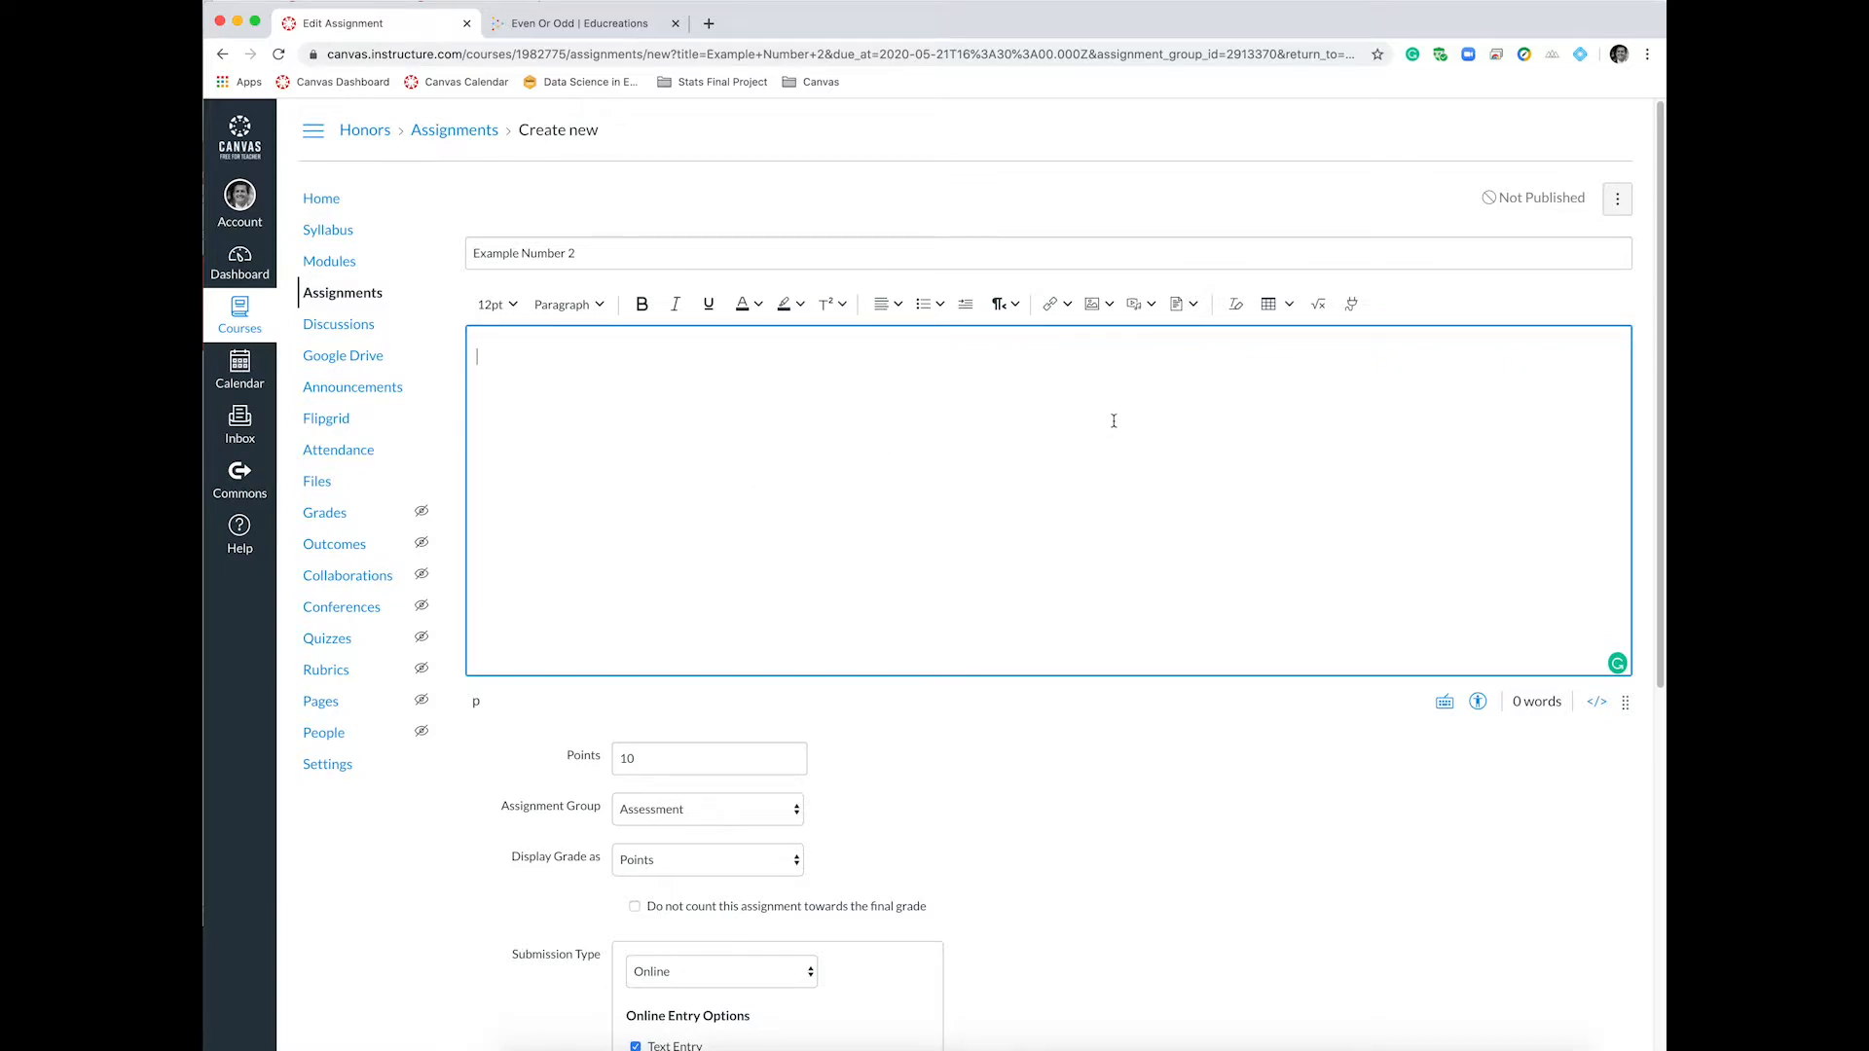
Examine which course content can be linked in the description, checking the Modules and Quizzes sections.
click(1070, 310)
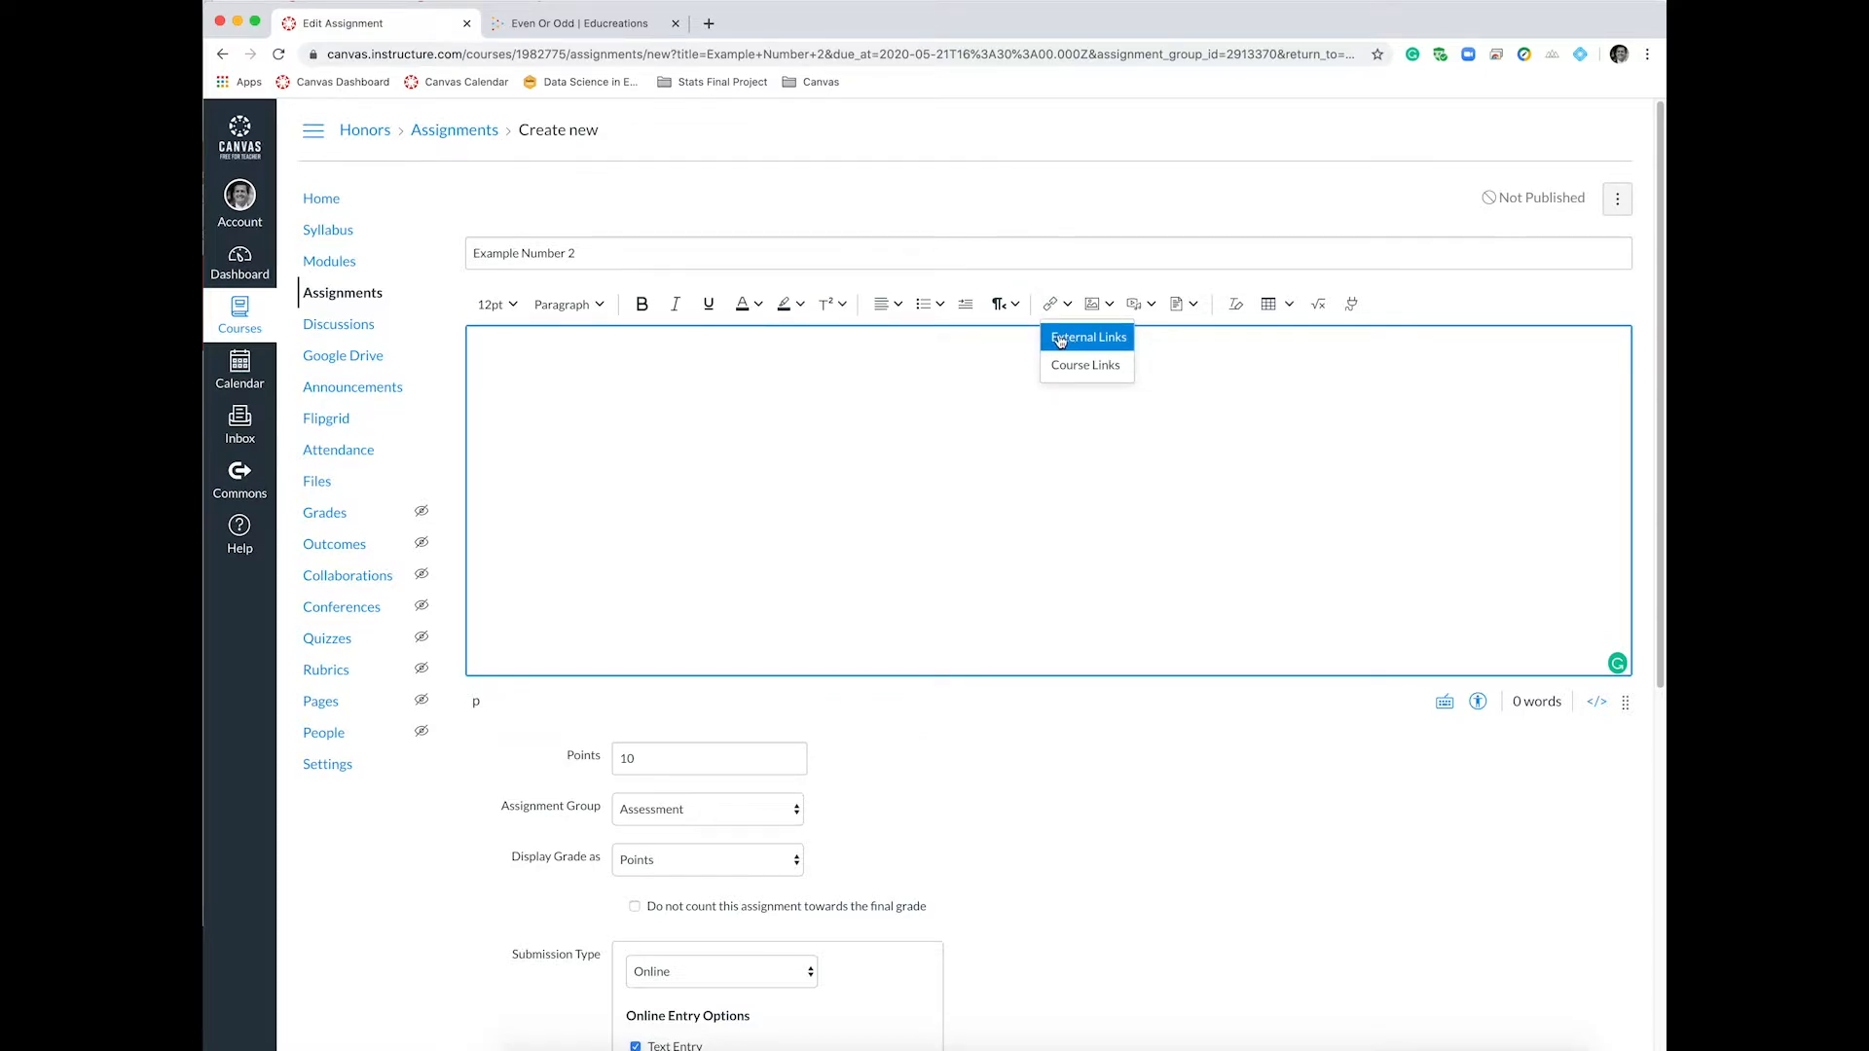
click(814, 395)
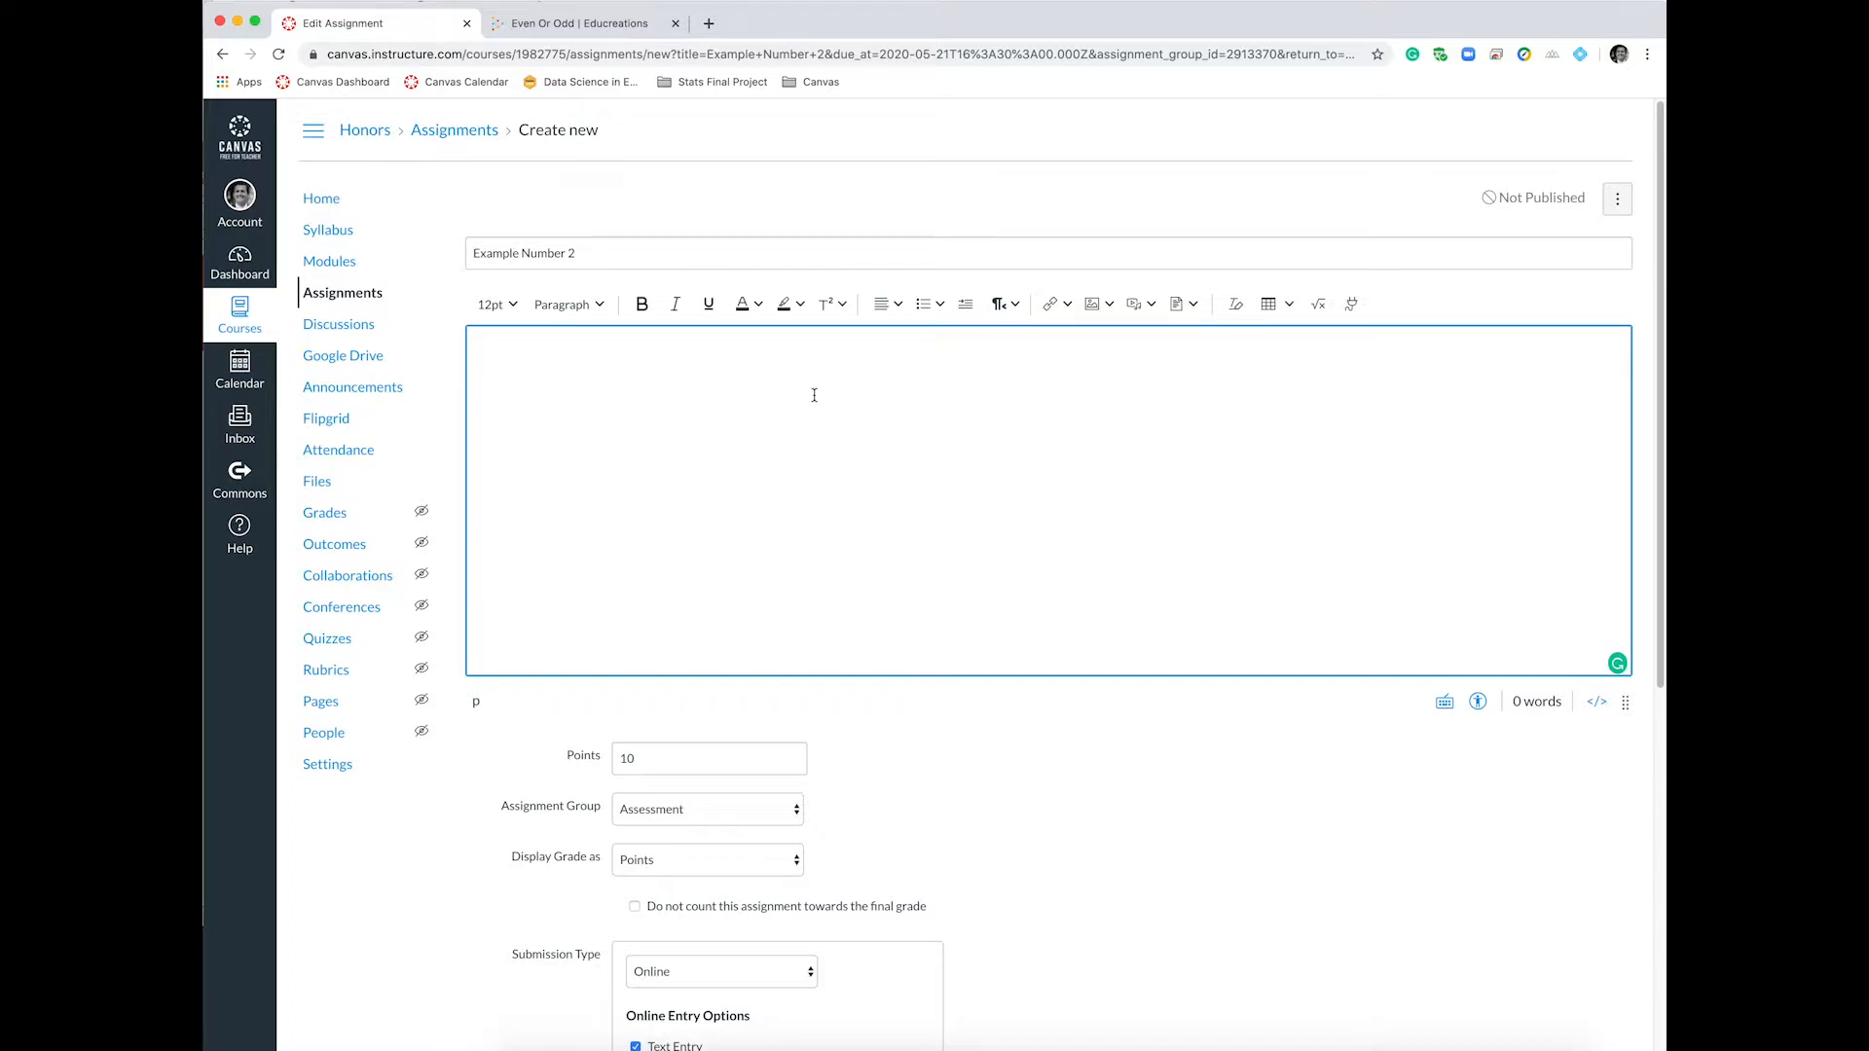
click(1062, 306)
click(1082, 365)
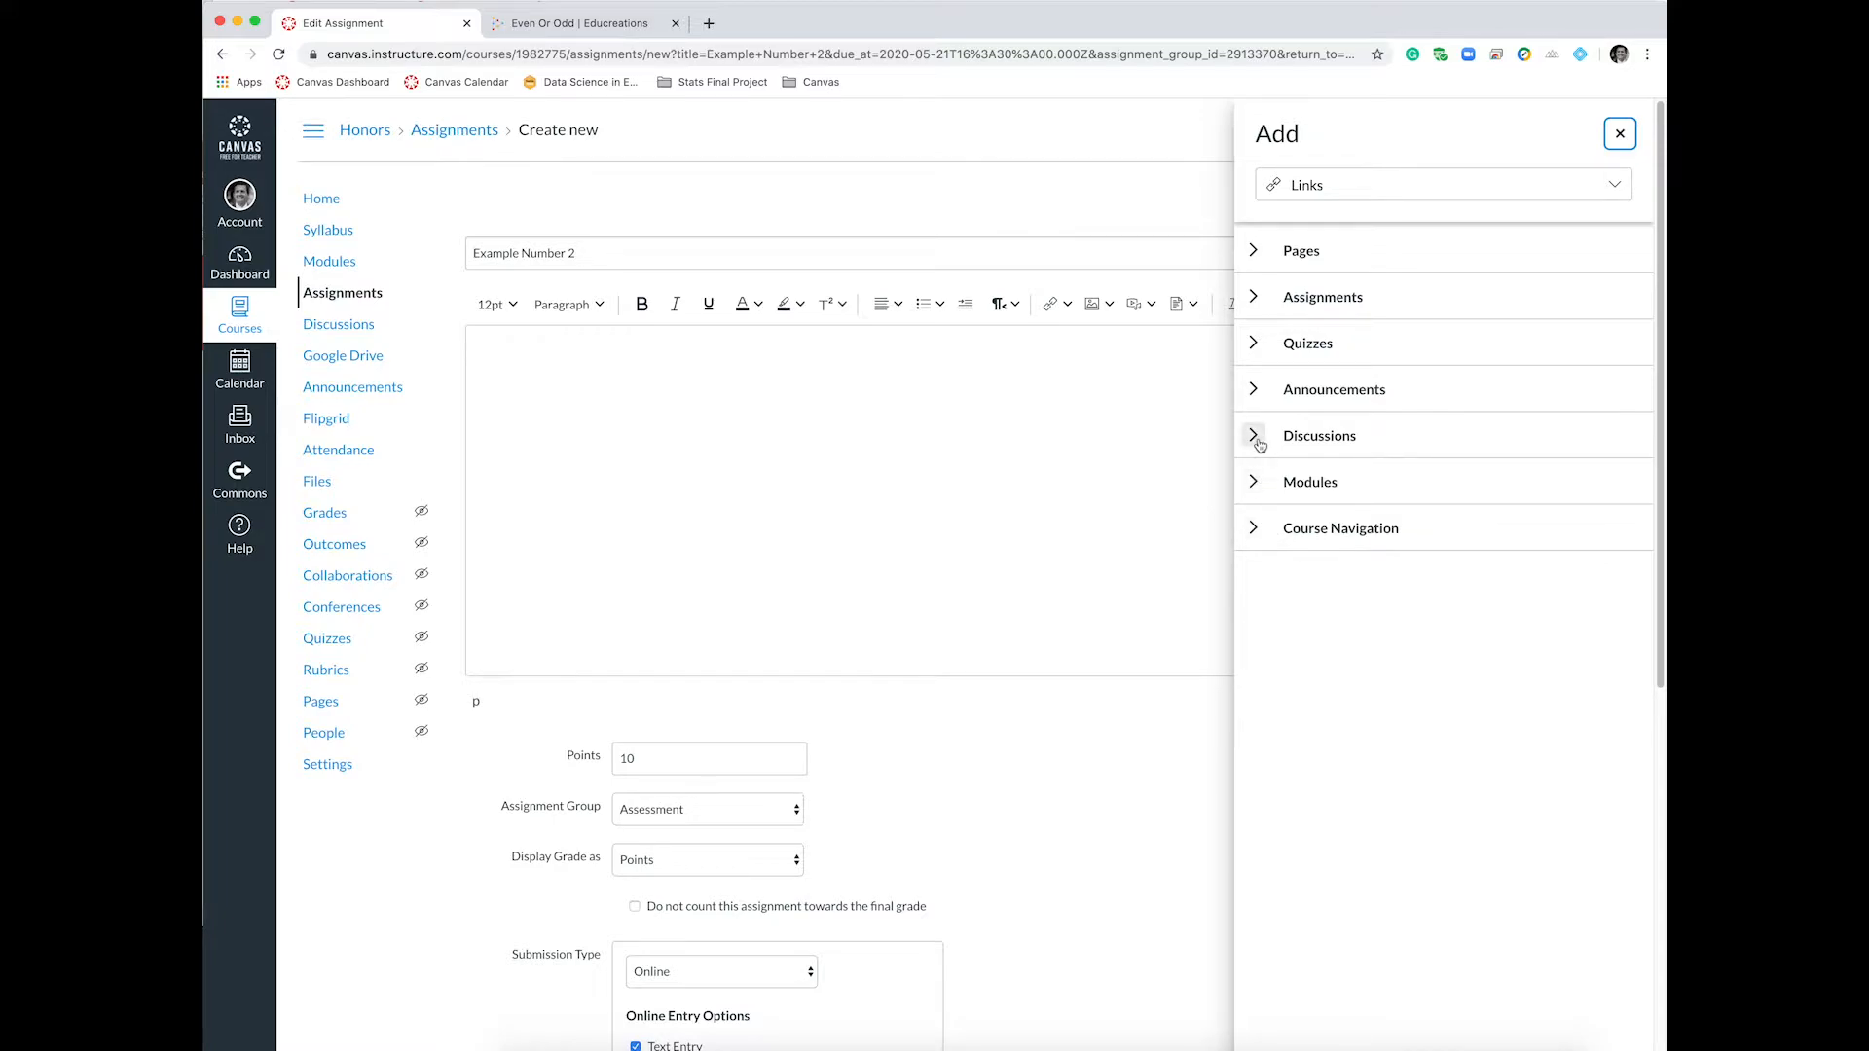
click(1256, 483)
click(1255, 483)
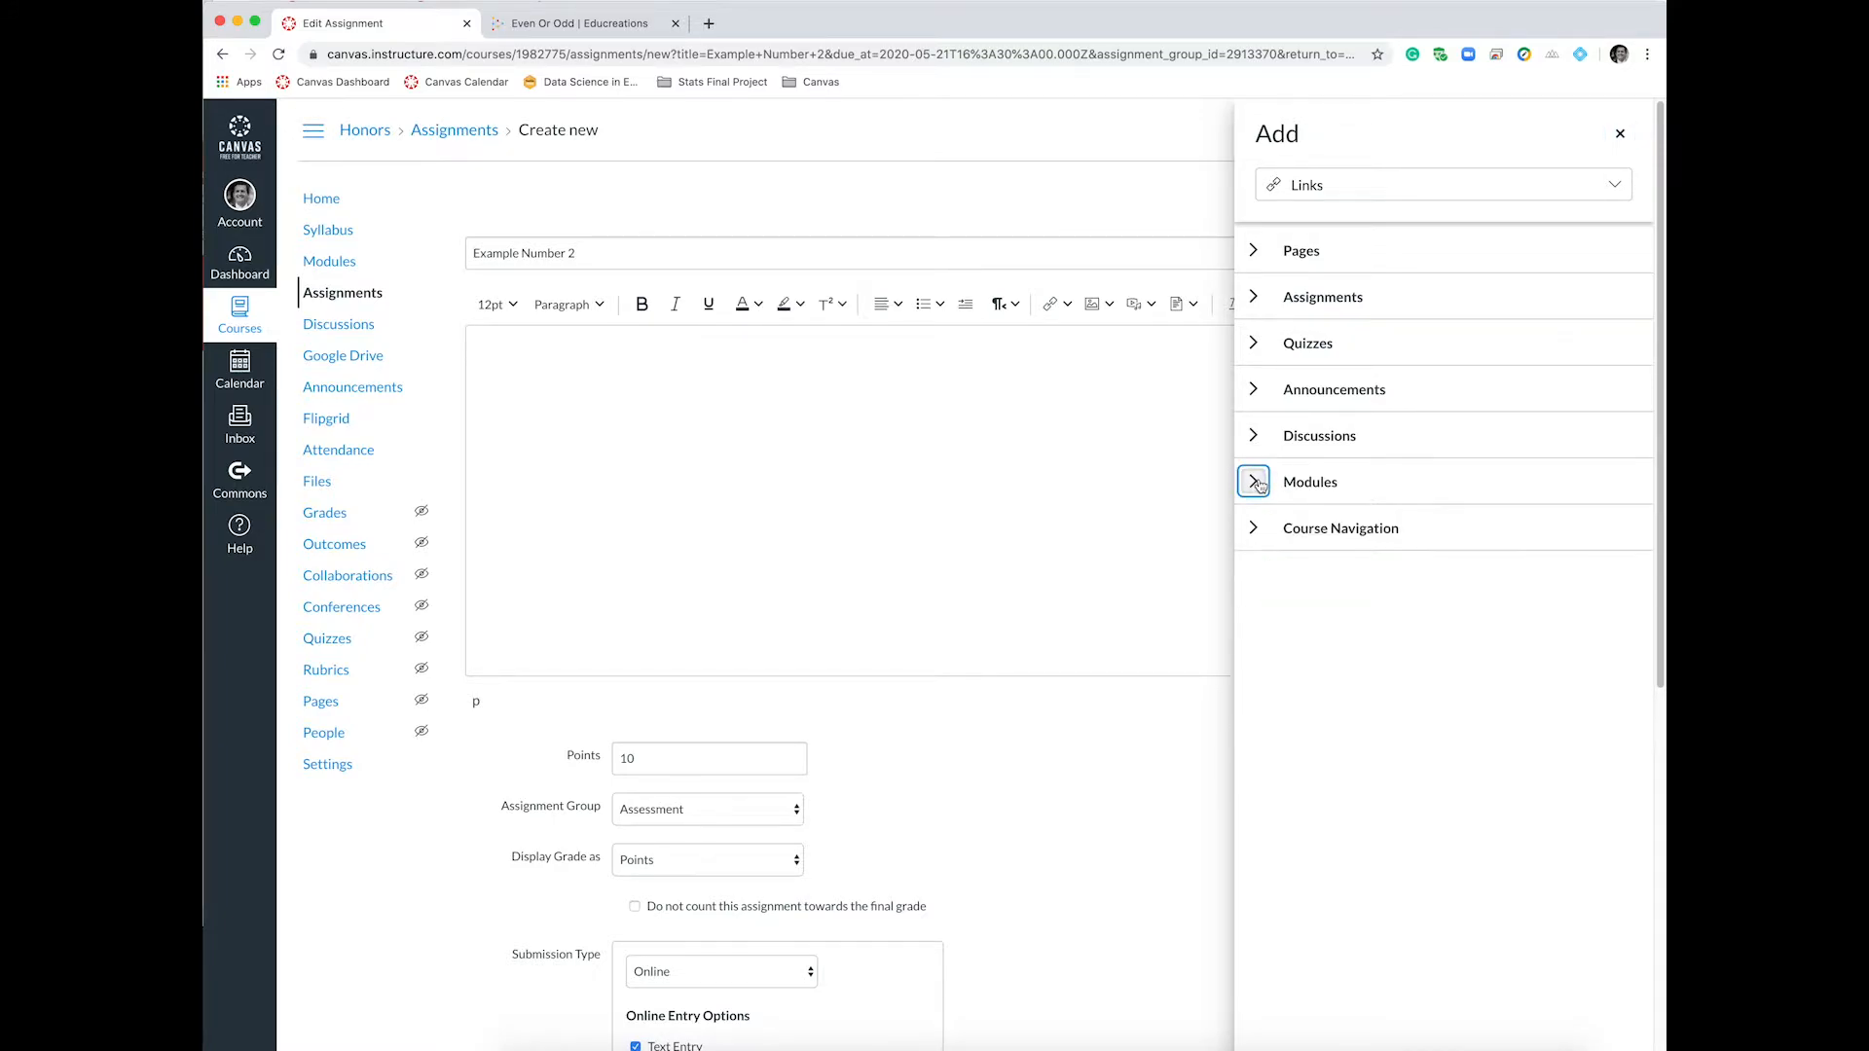
click(1254, 343)
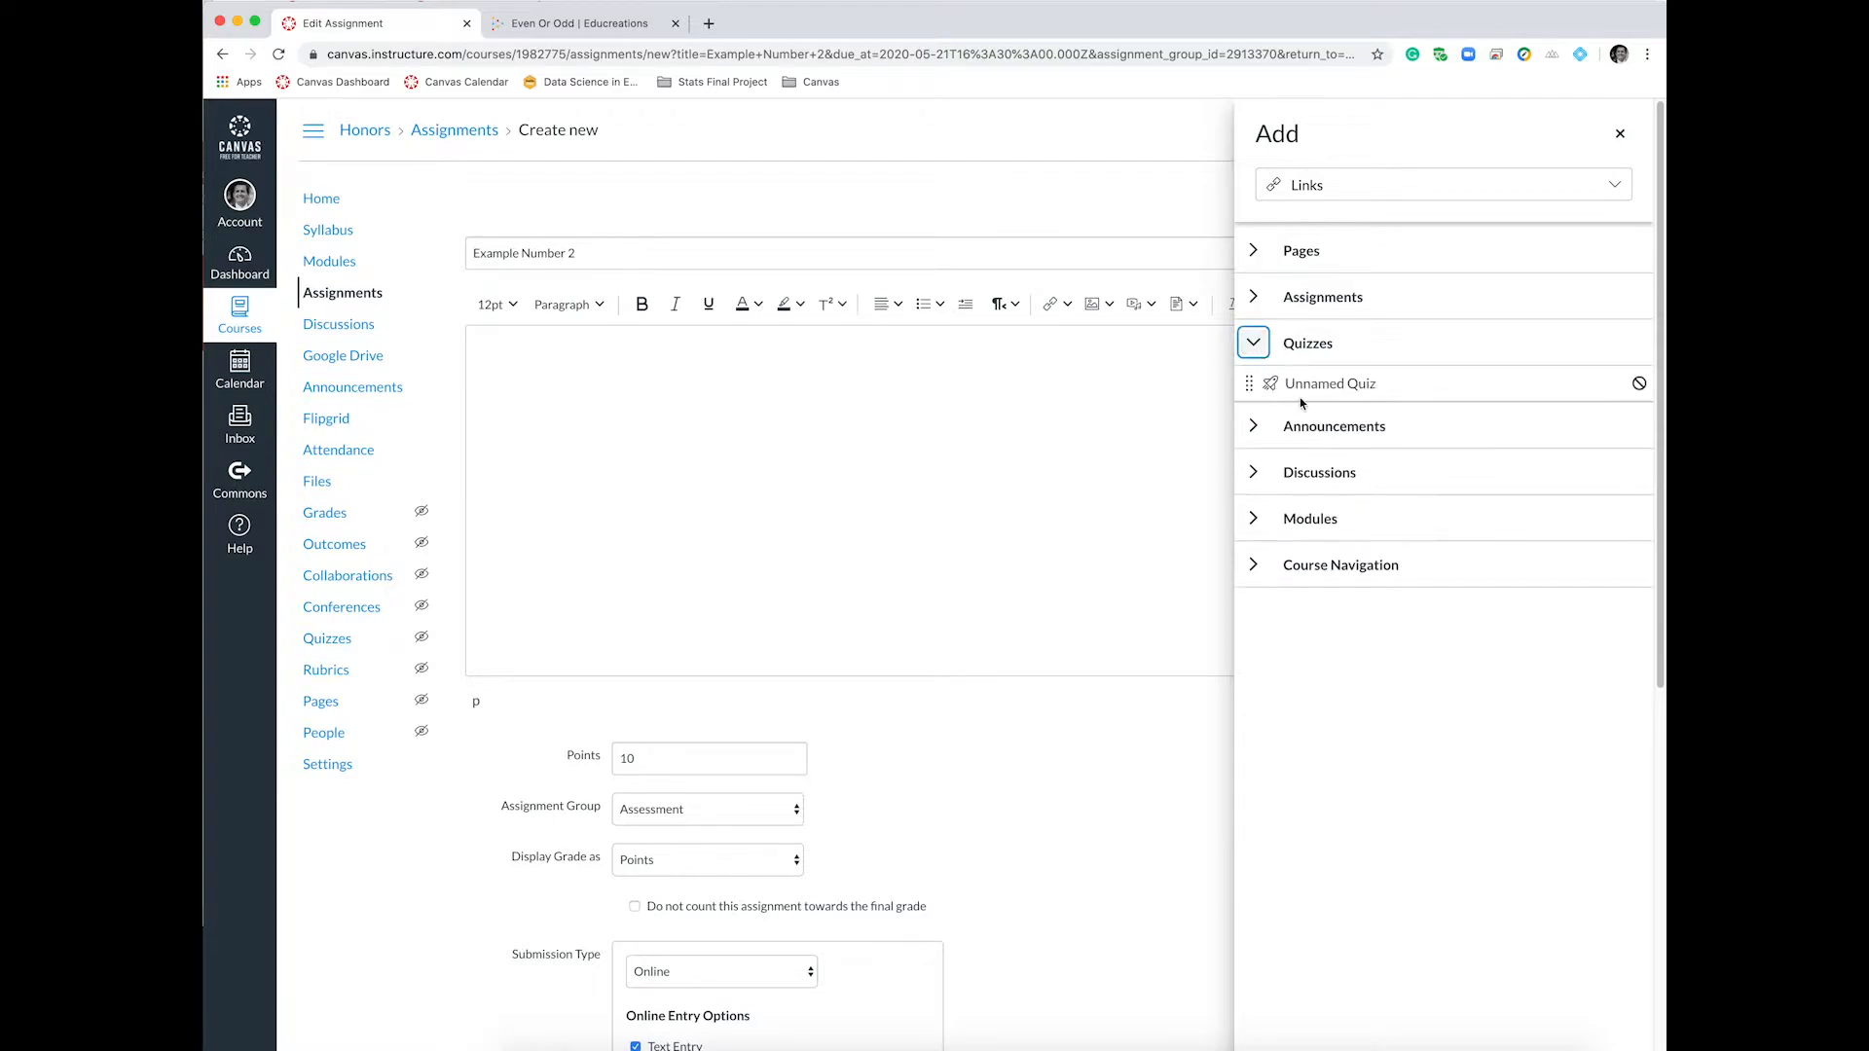
click(1254, 343)
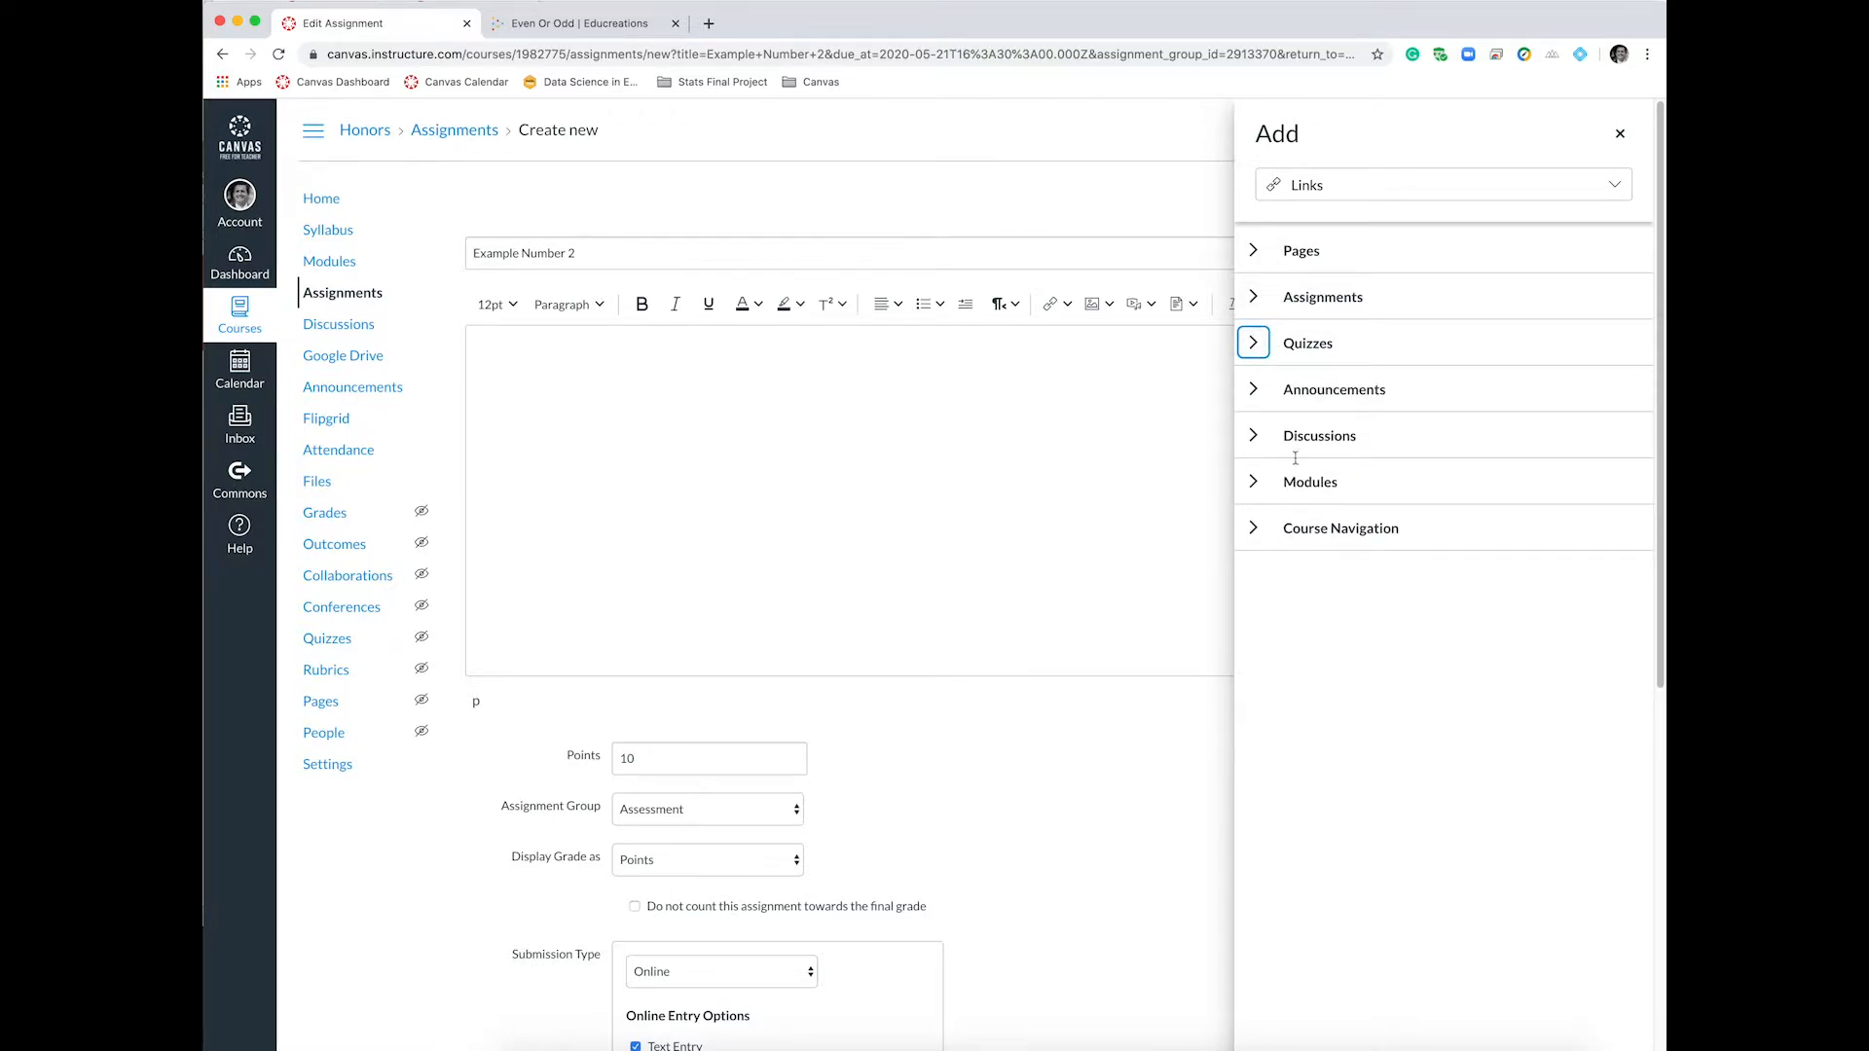
click(1620, 134)
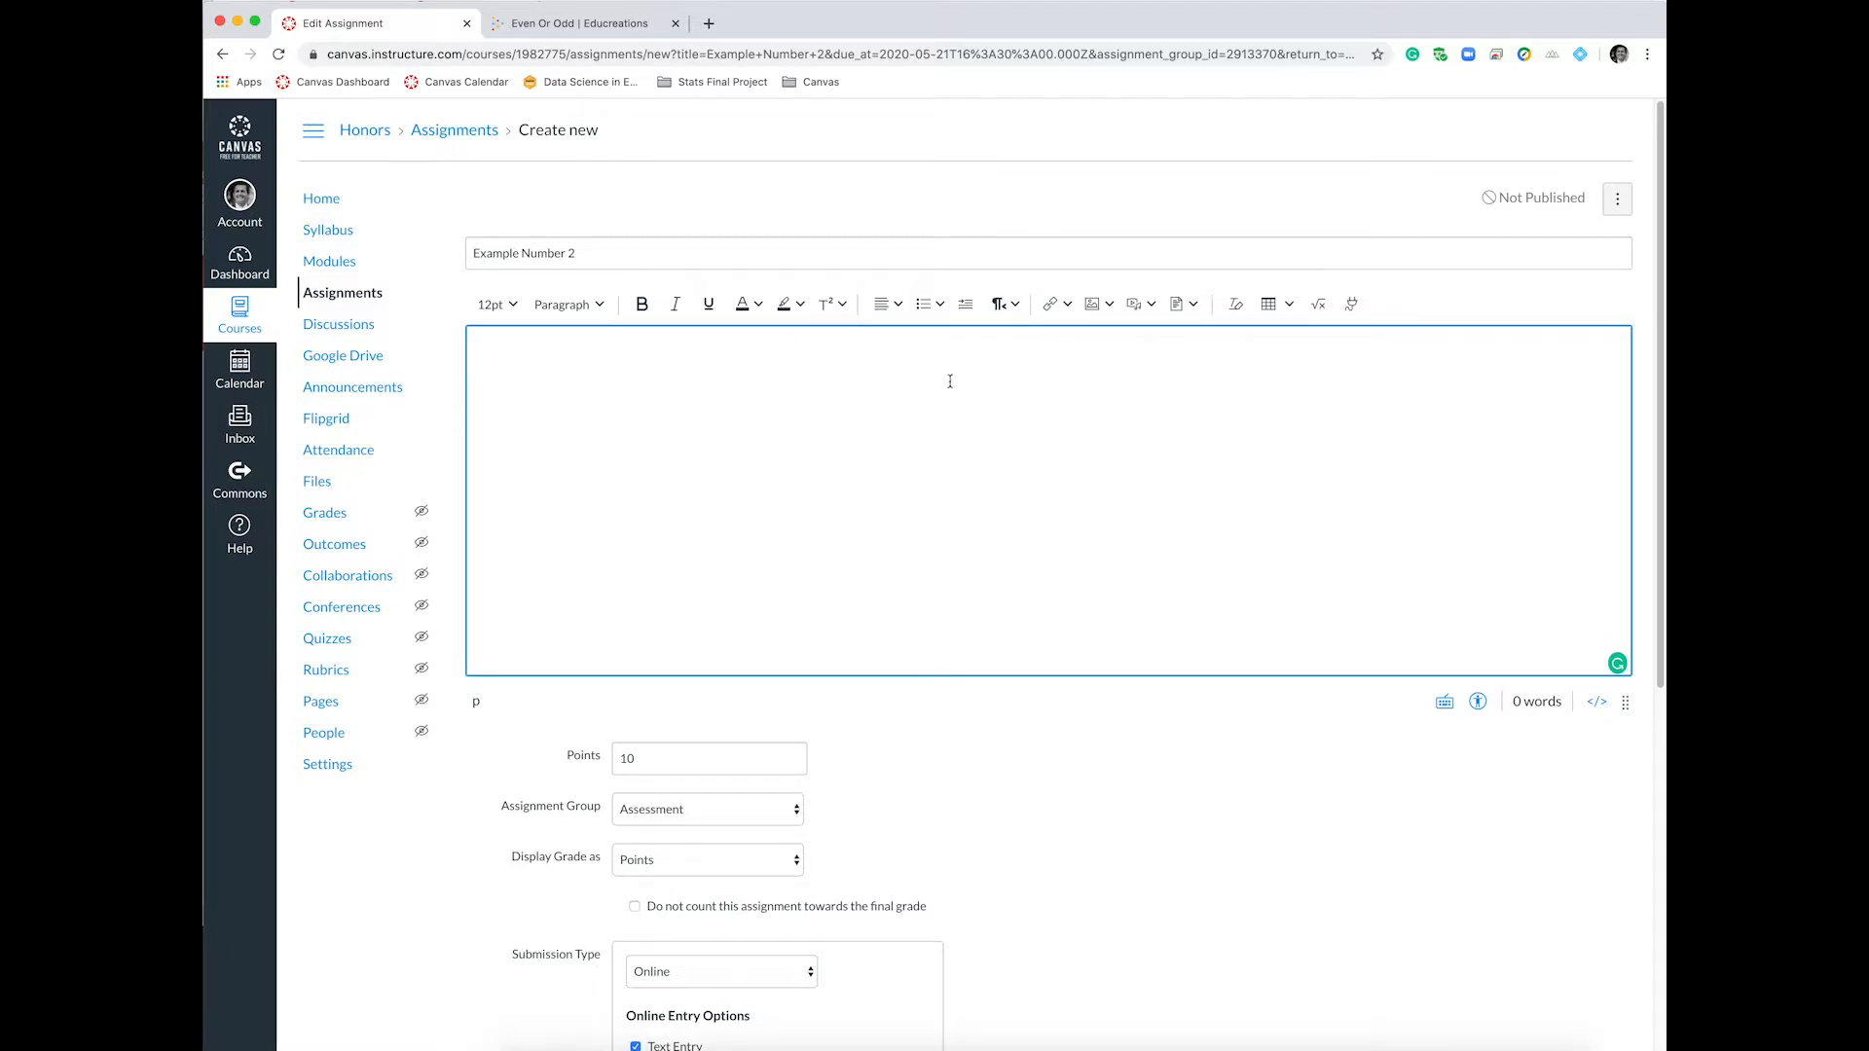
Insert the Quizlet logo from the existing course images into the assignment description.
click(1090, 305)
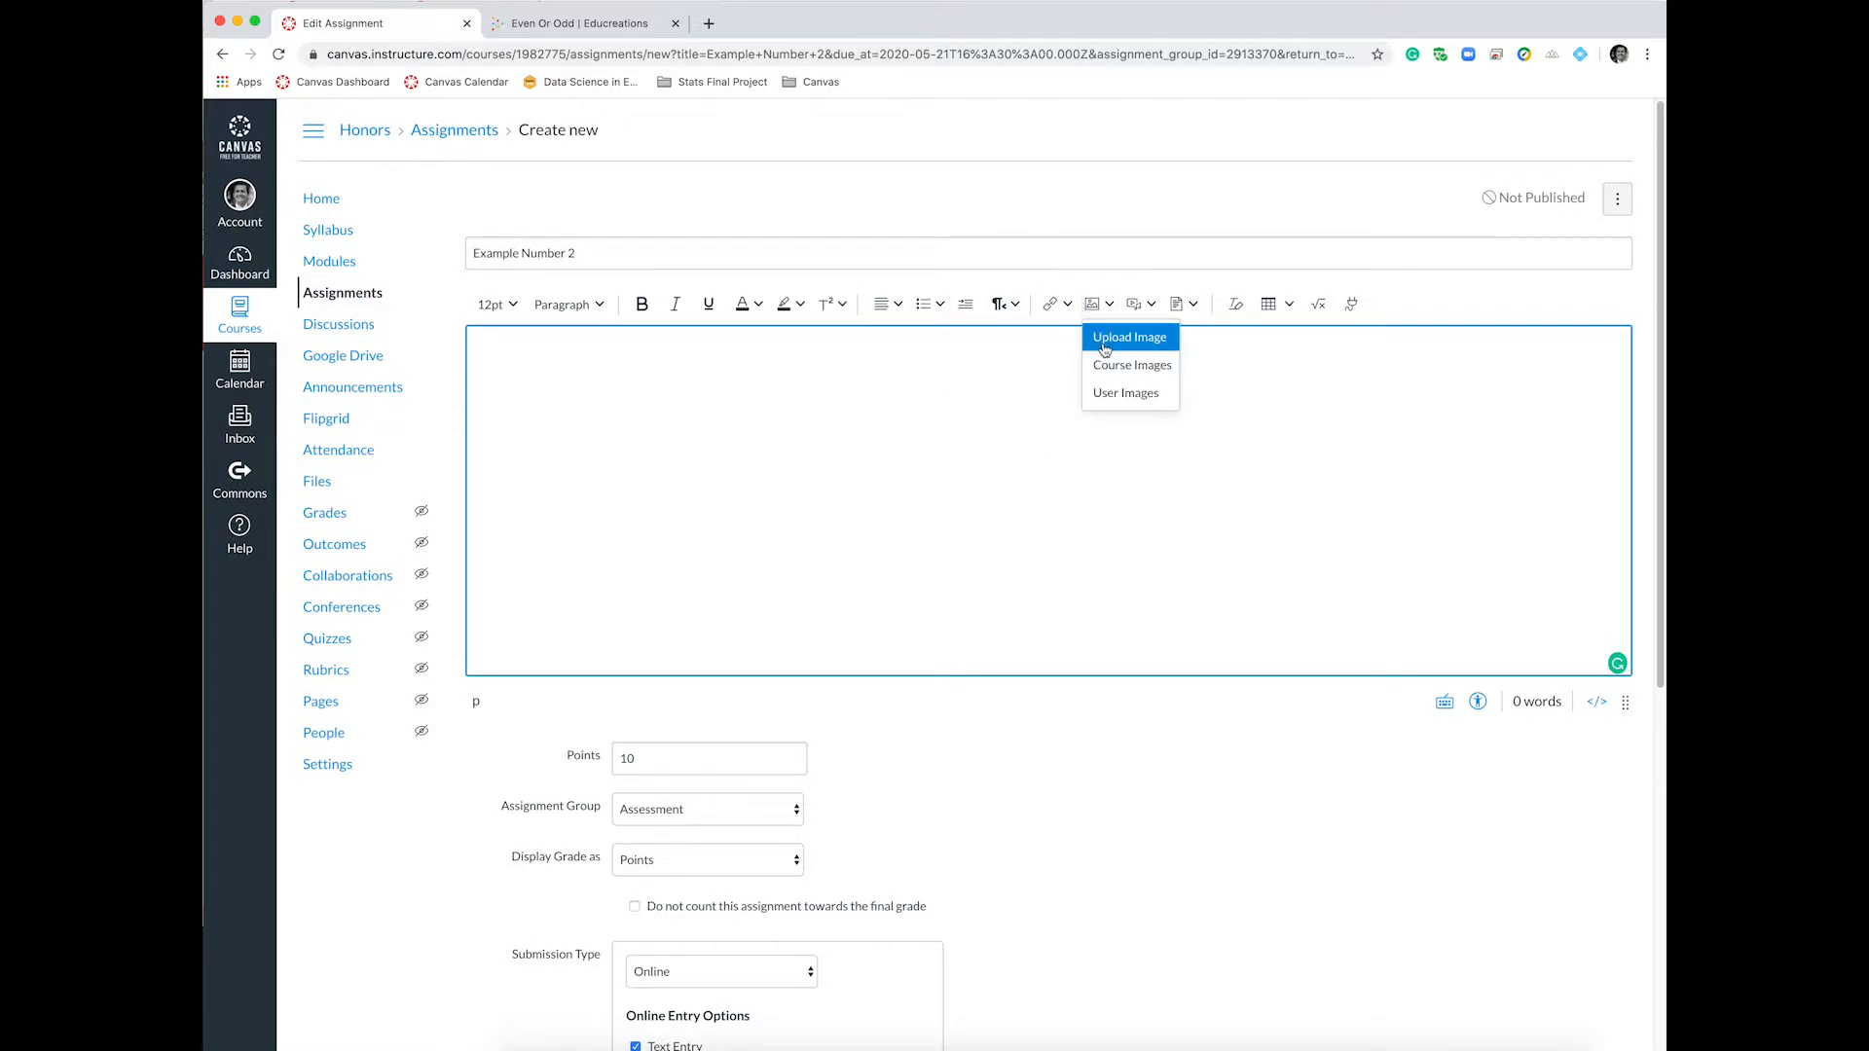
click(1122, 373)
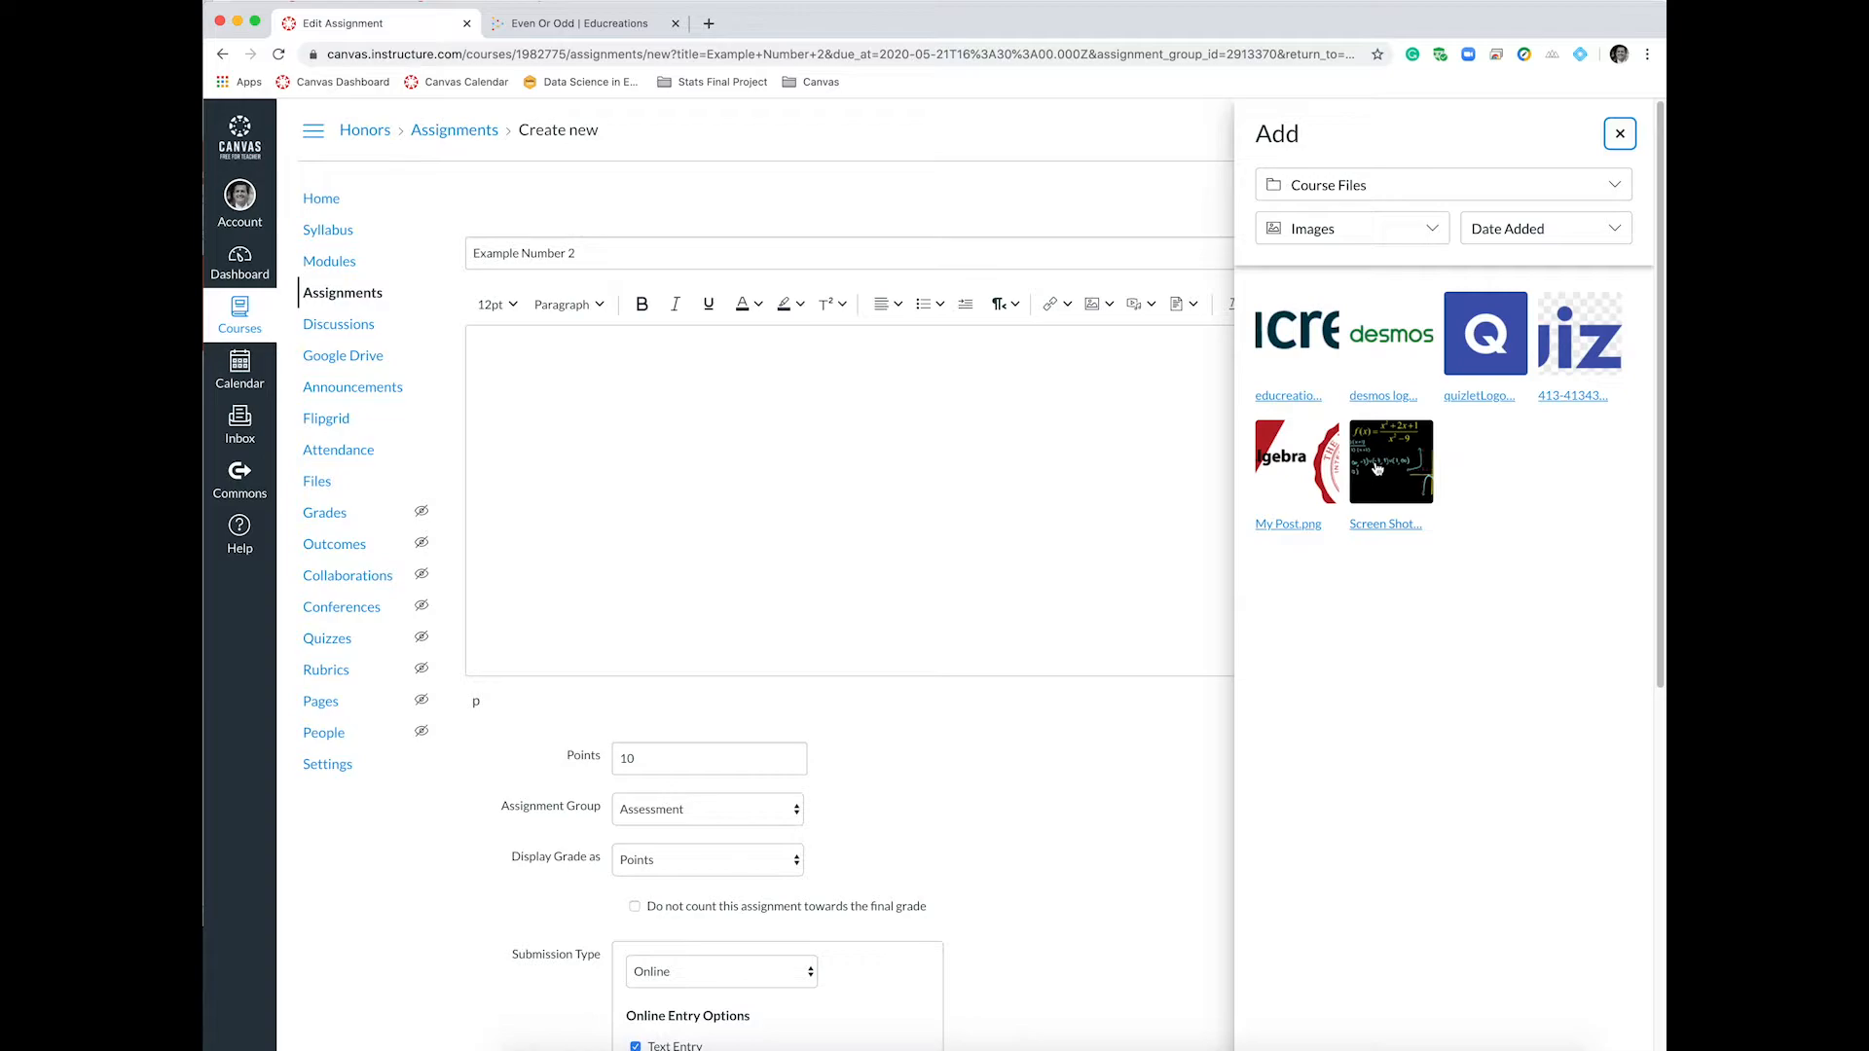
click(1482, 353)
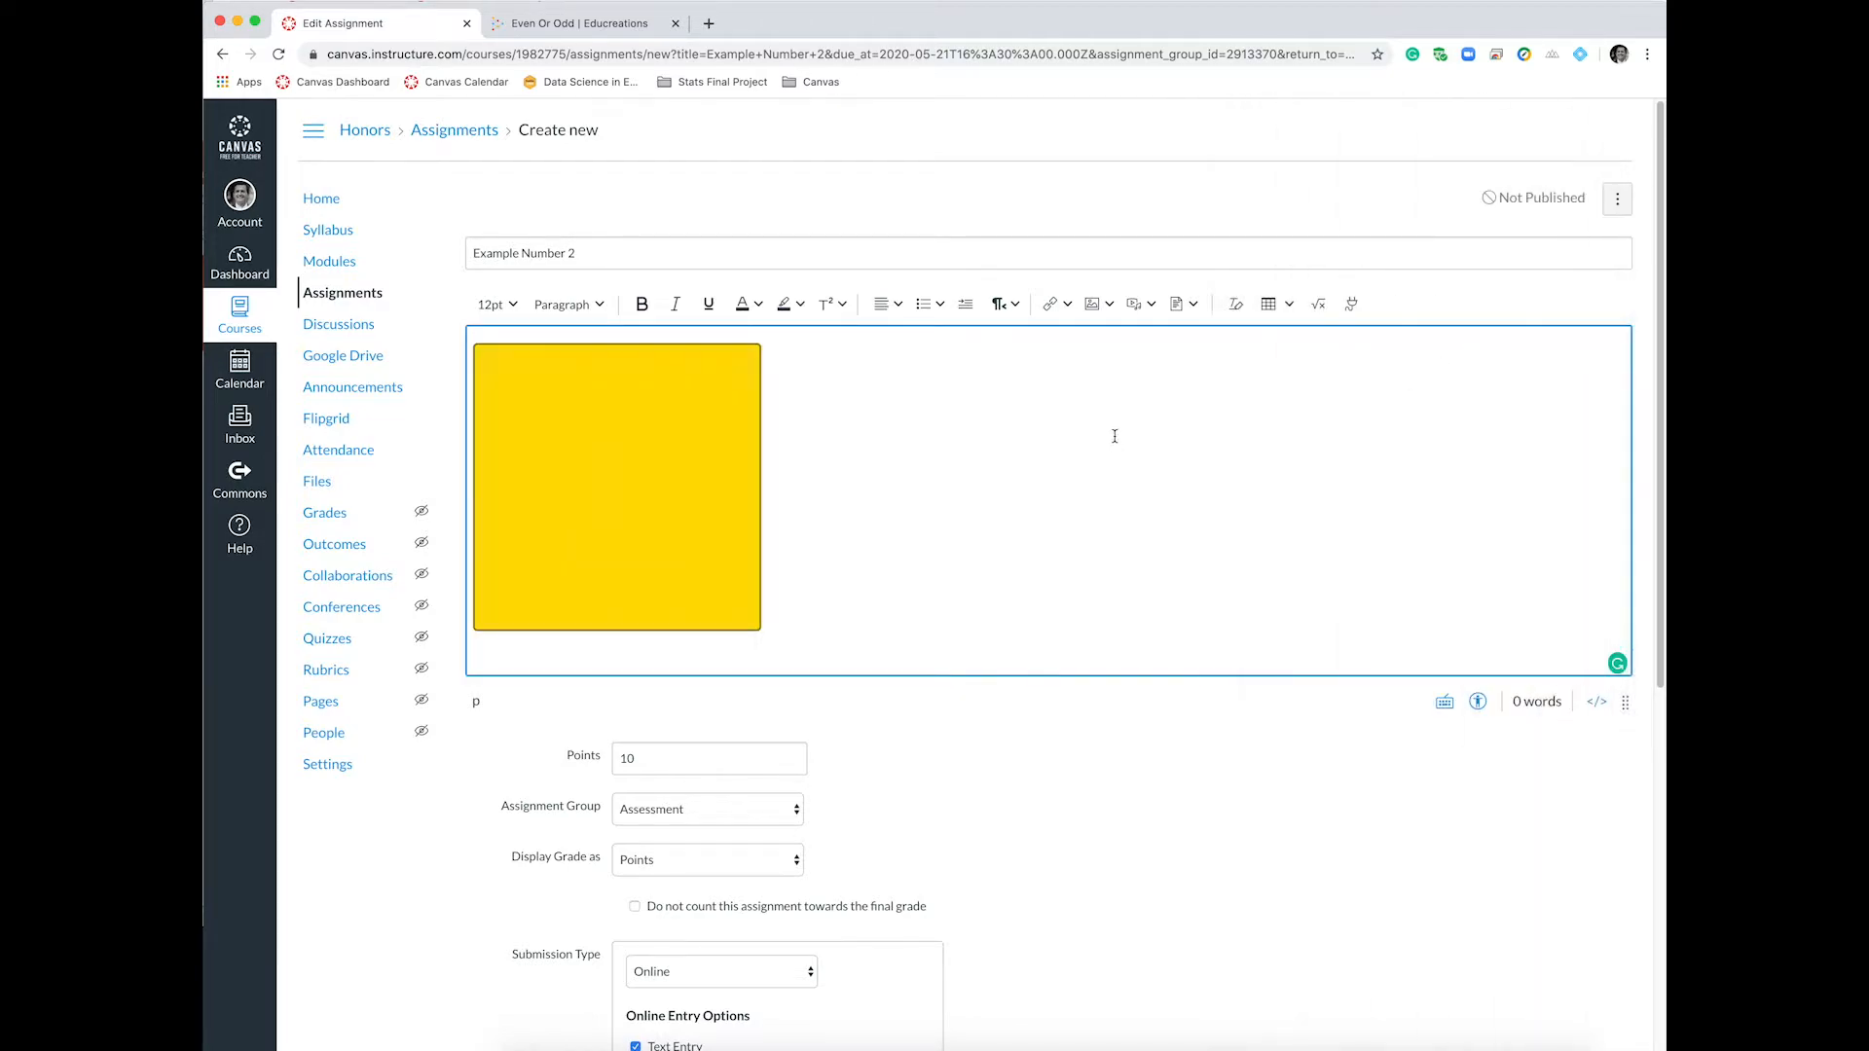
Try to give the logo image an external link, and delete the image from the description.
click(682, 490)
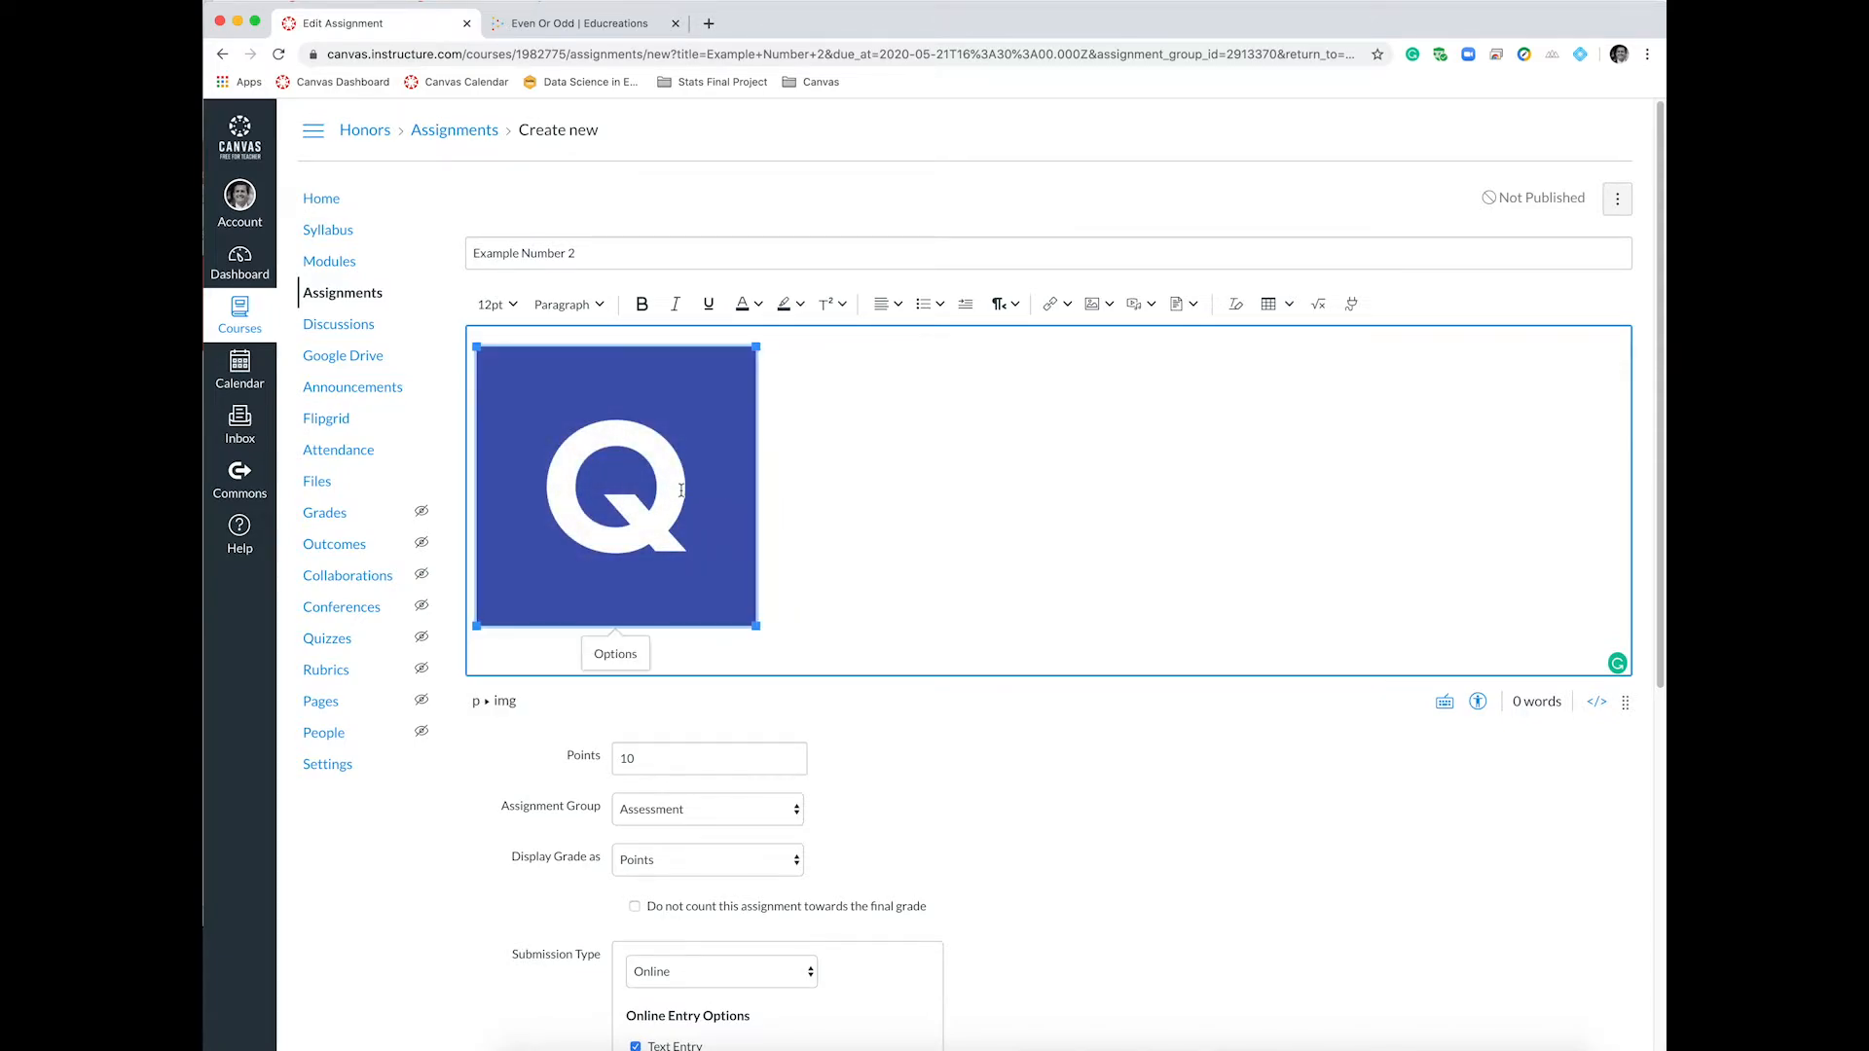
click(1057, 306)
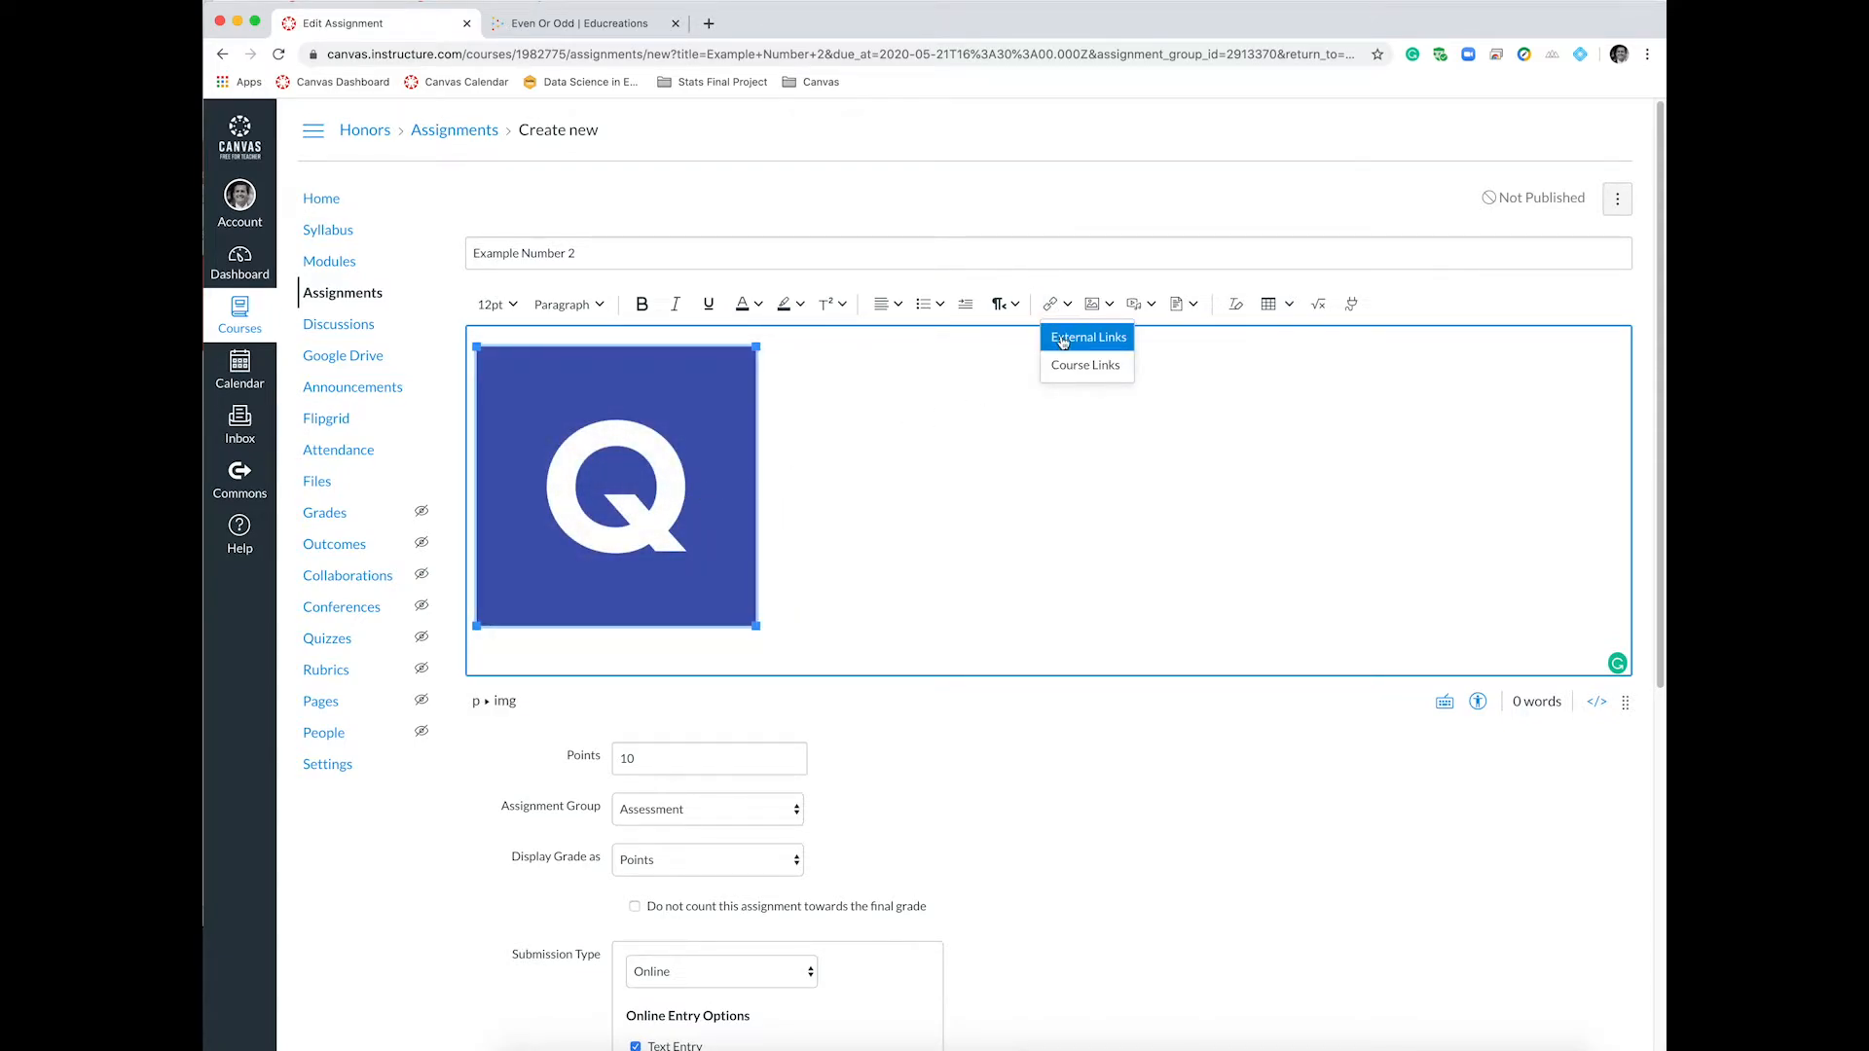
click(1065, 349)
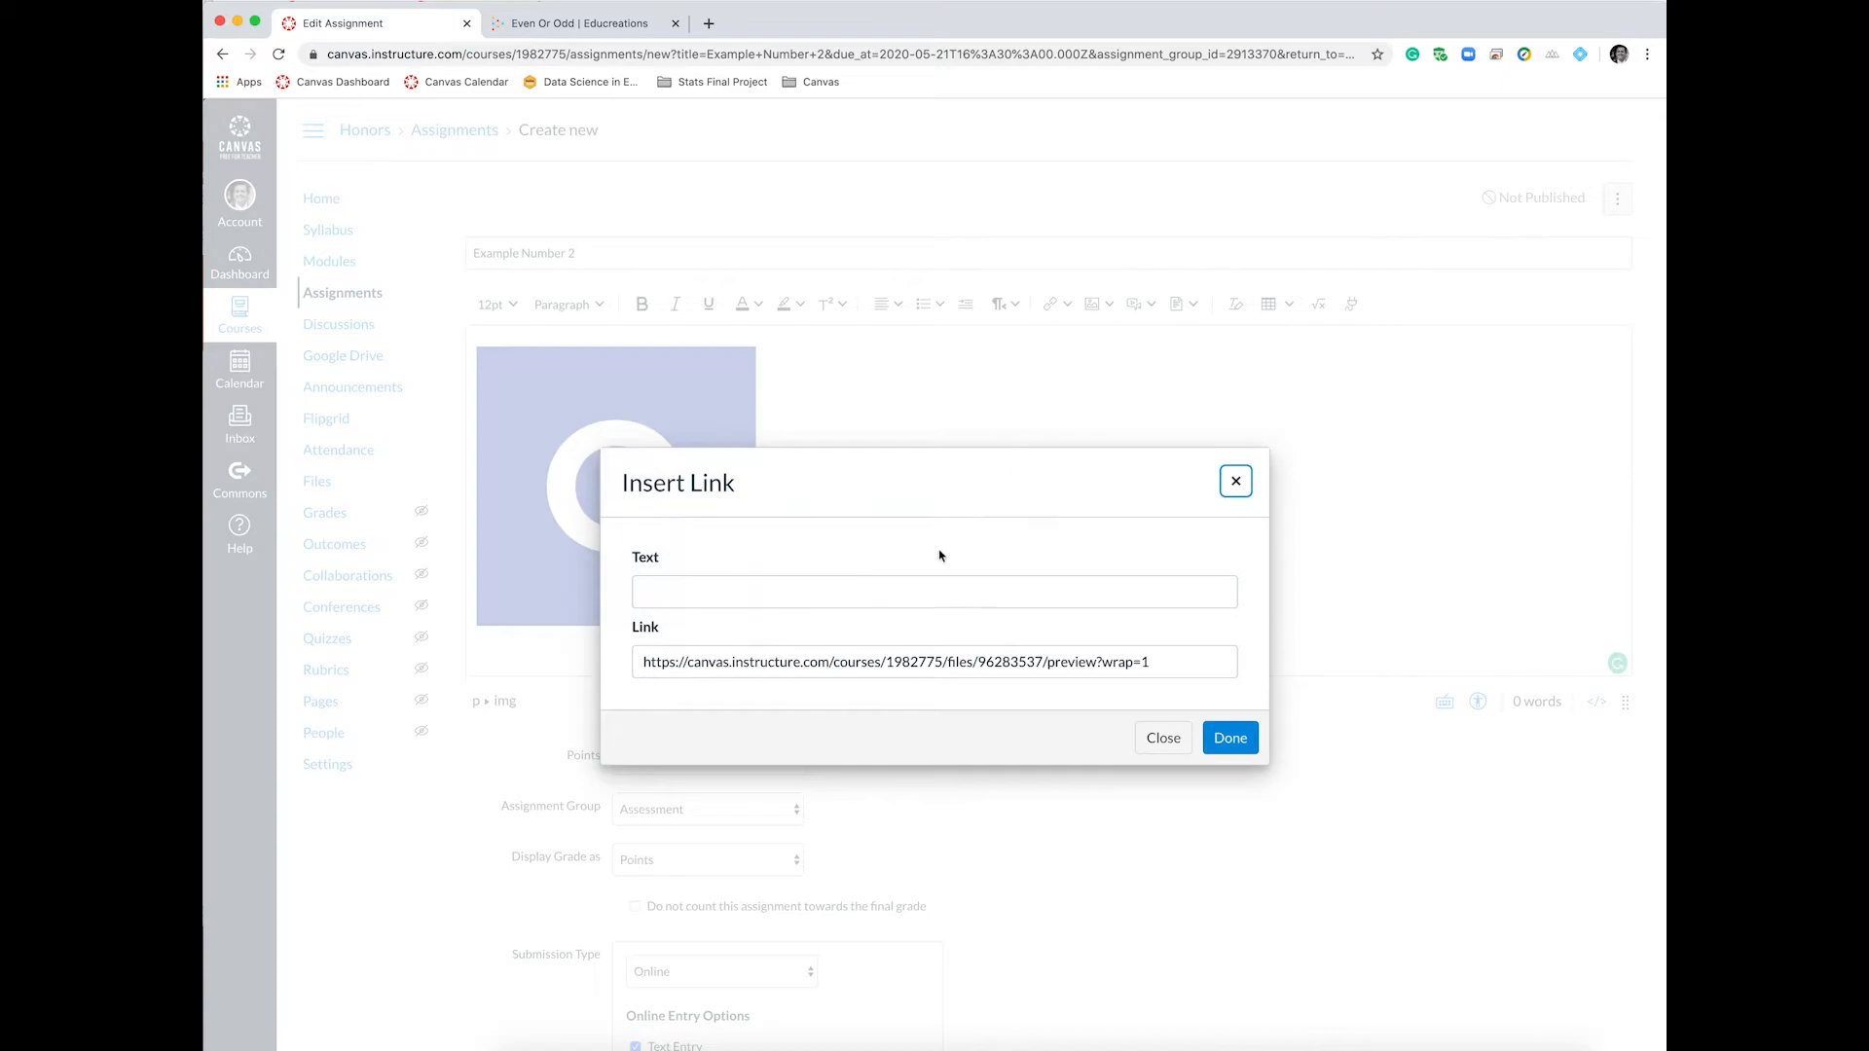
drag(1169, 649, 658, 635)
drag(1220, 668, 594, 666)
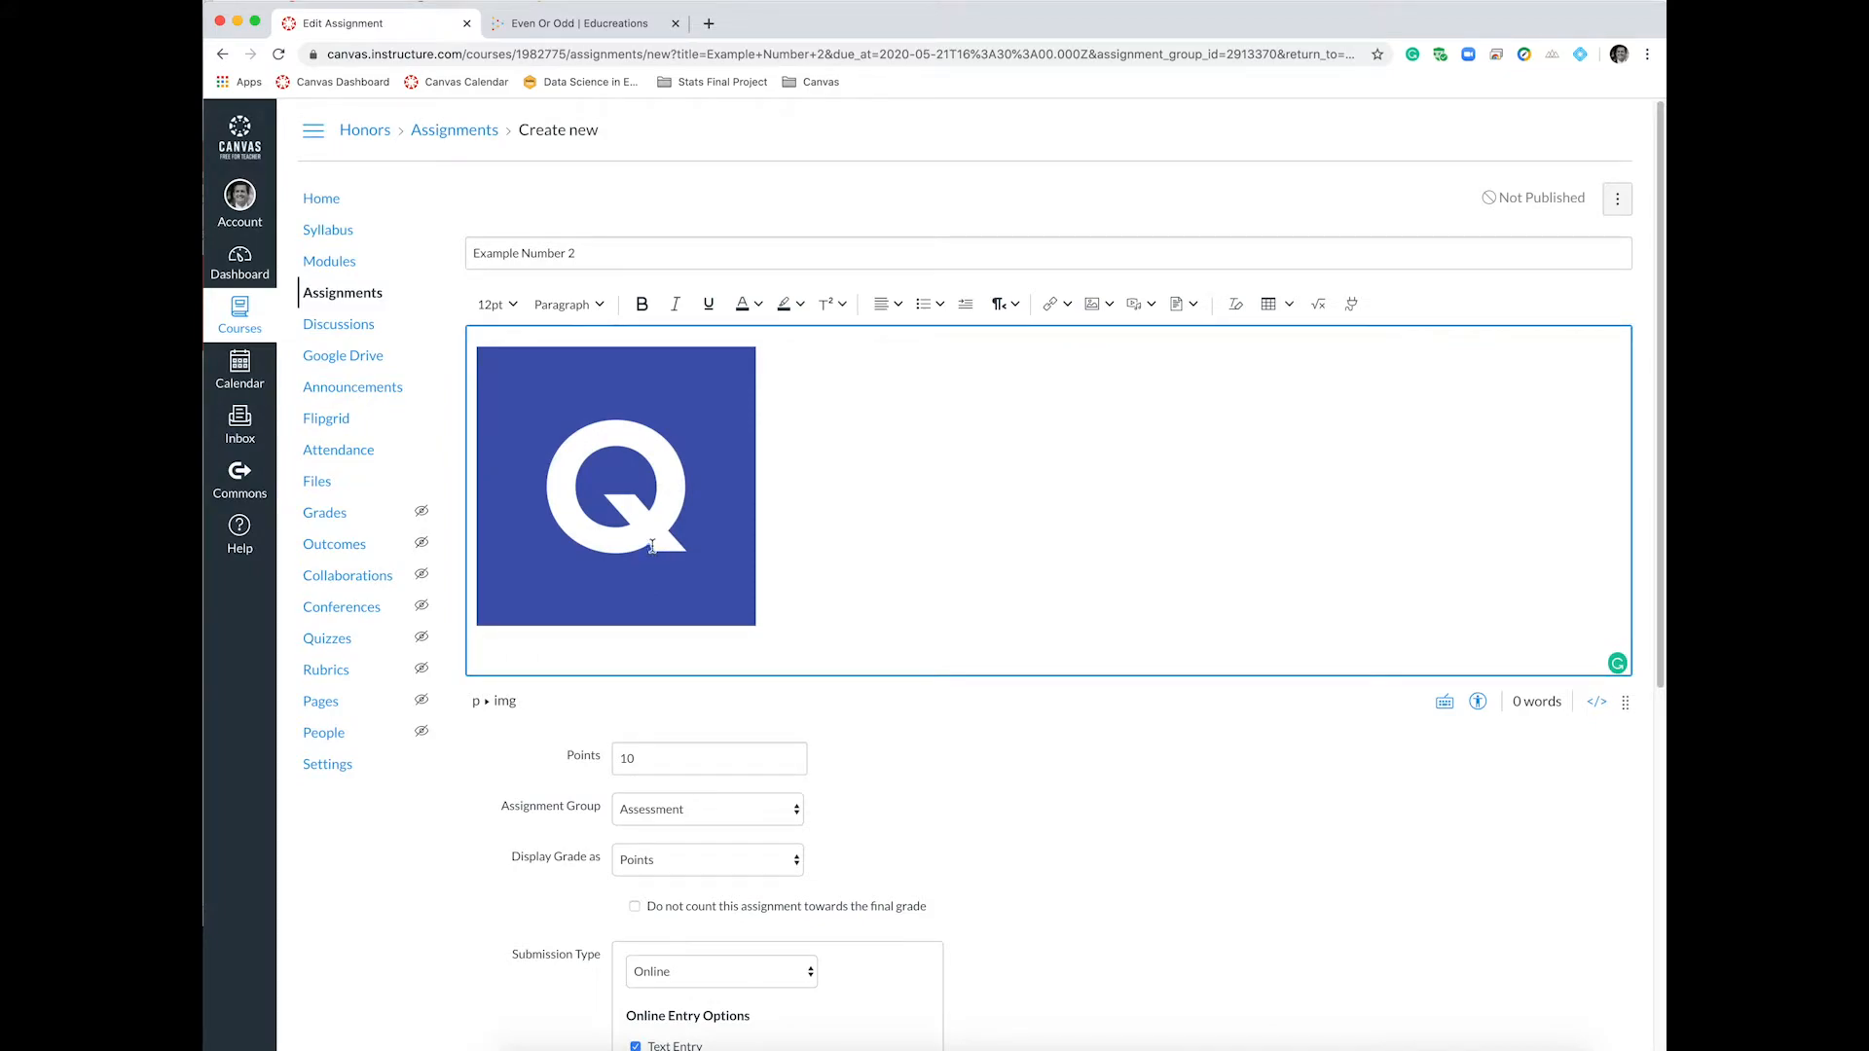
click(764, 517)
key(BackSpace)
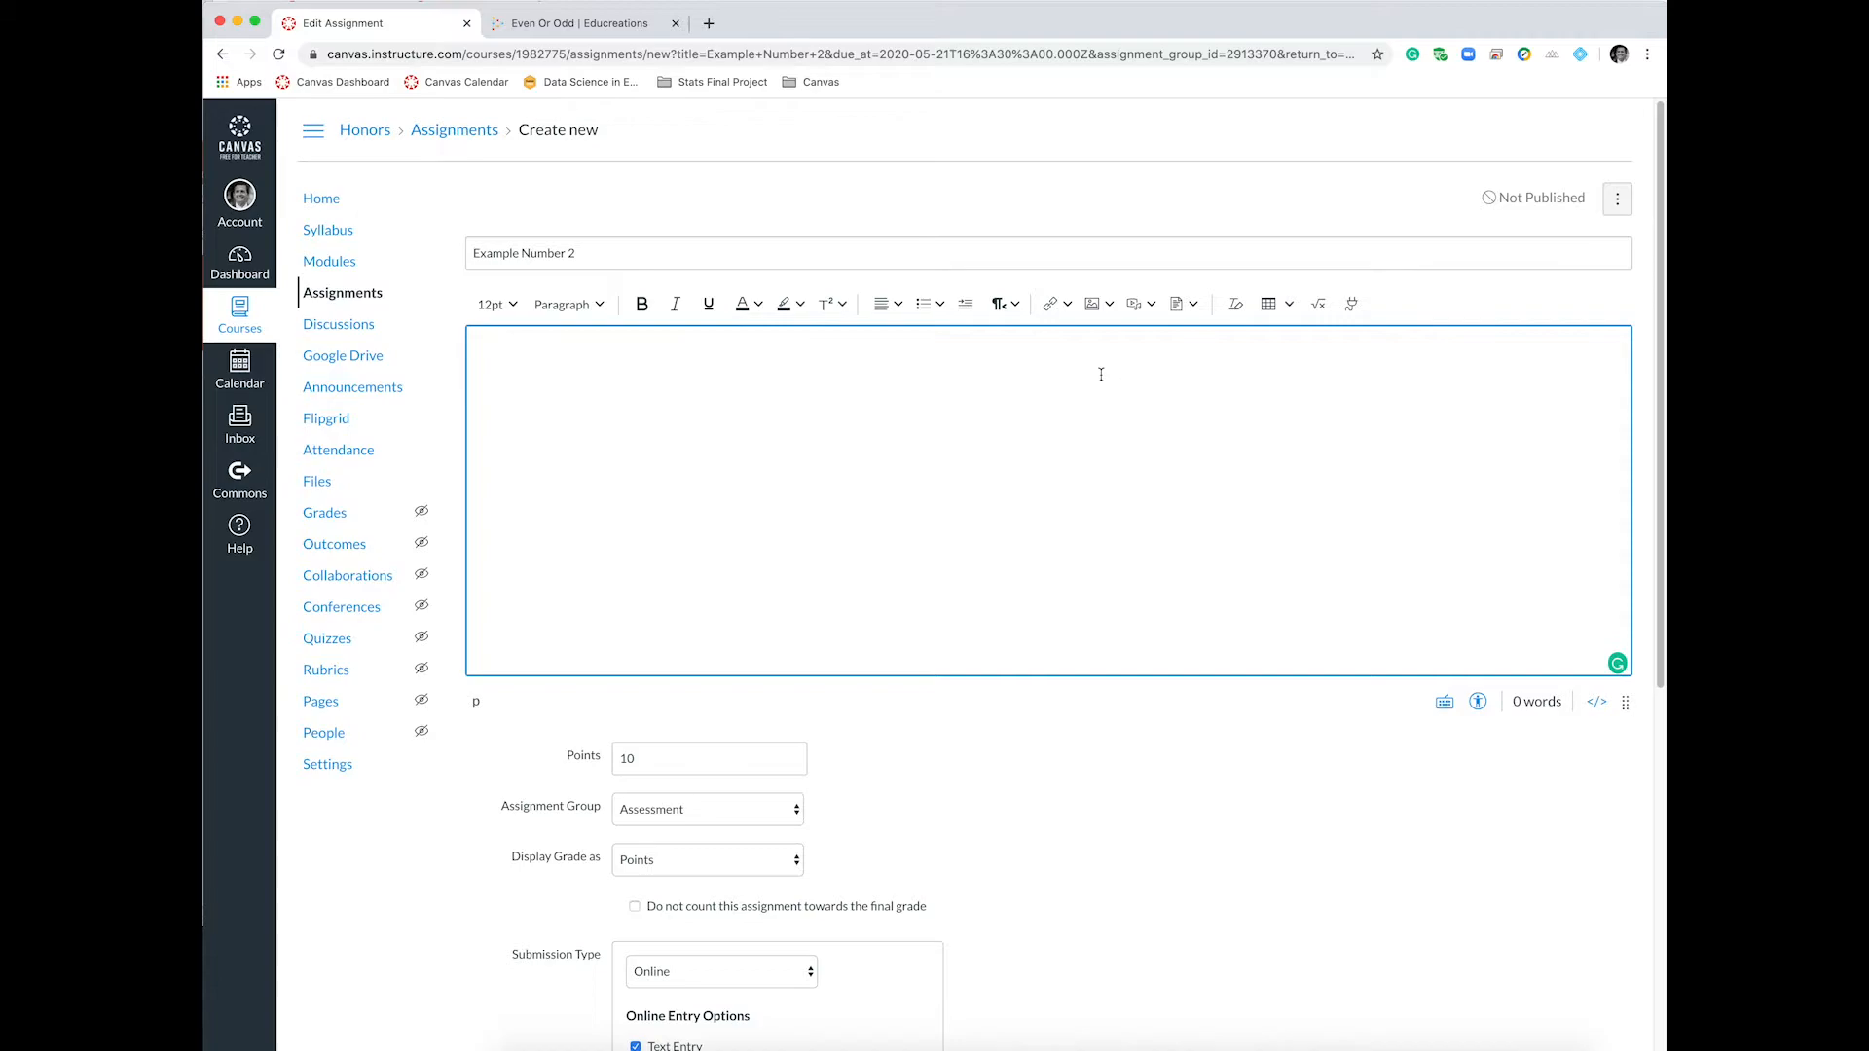
Start embedding media in the description and, on the Educreations page, copy the embed code of the Even Or Odd lesson.
click(1137, 305)
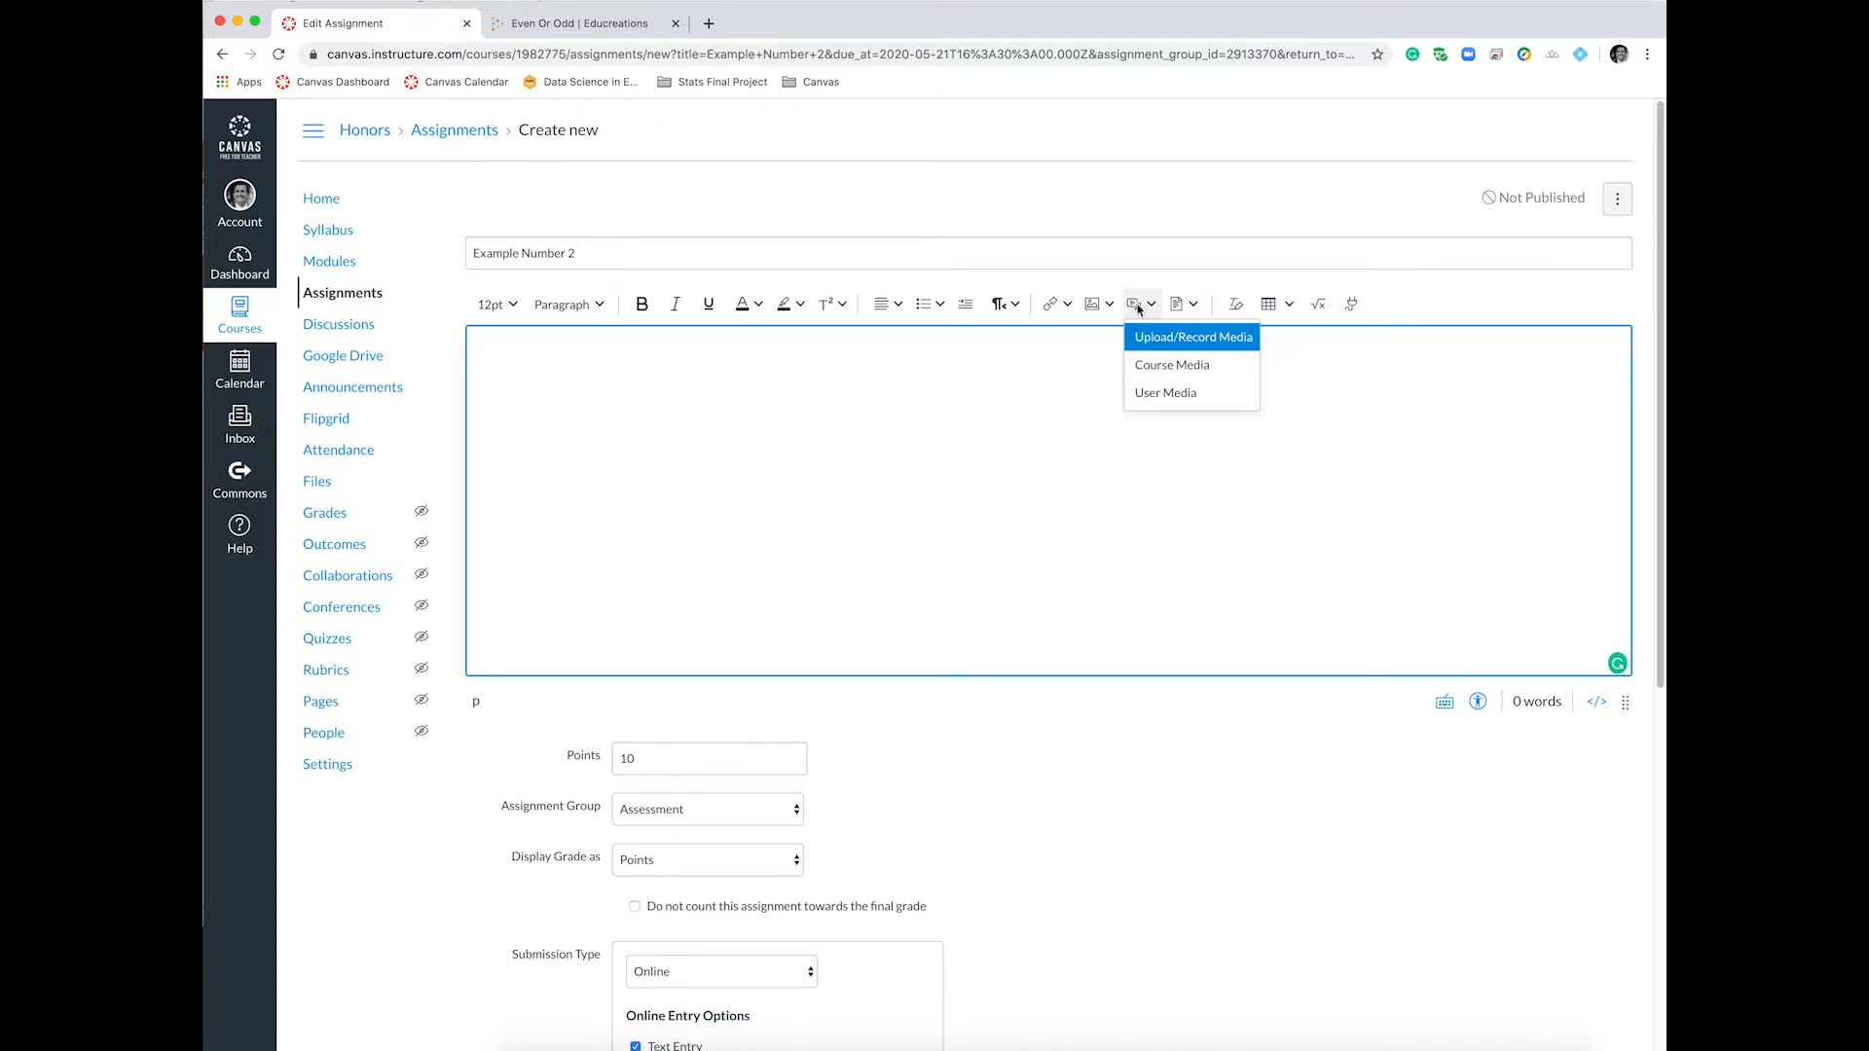
click(1171, 340)
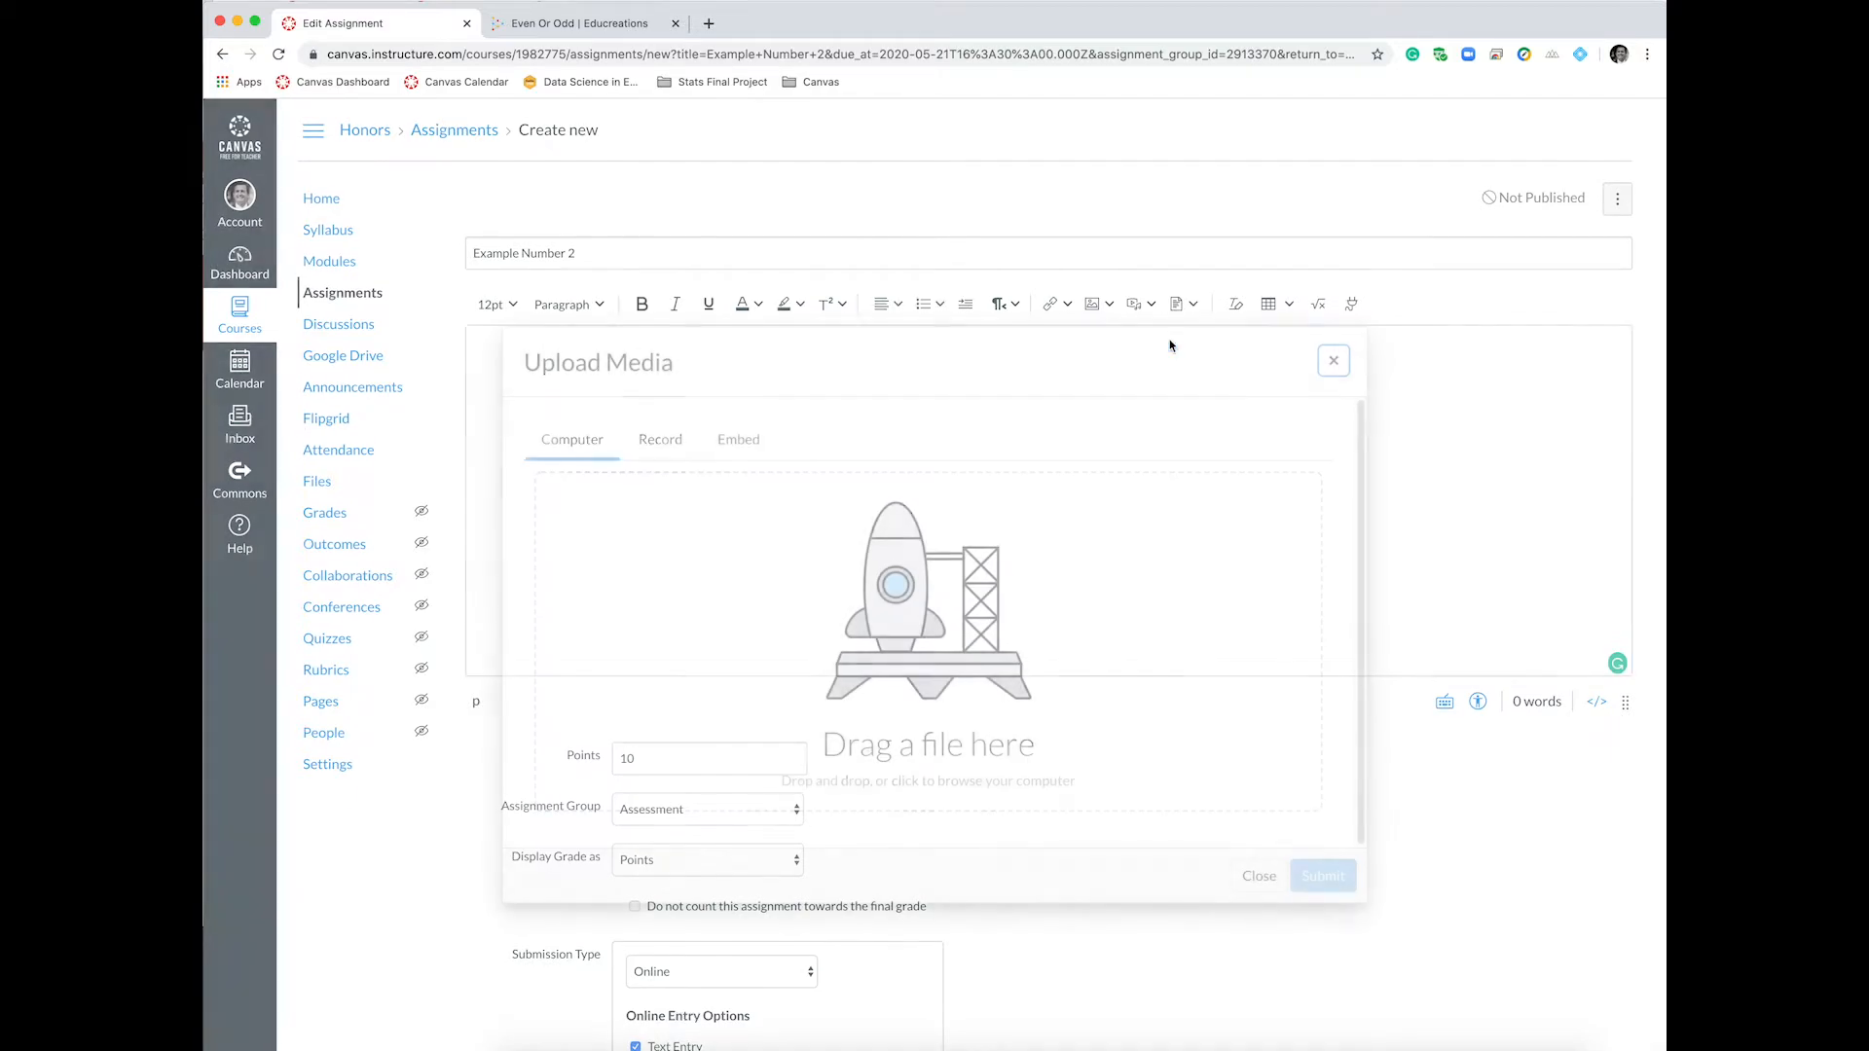
click(746, 444)
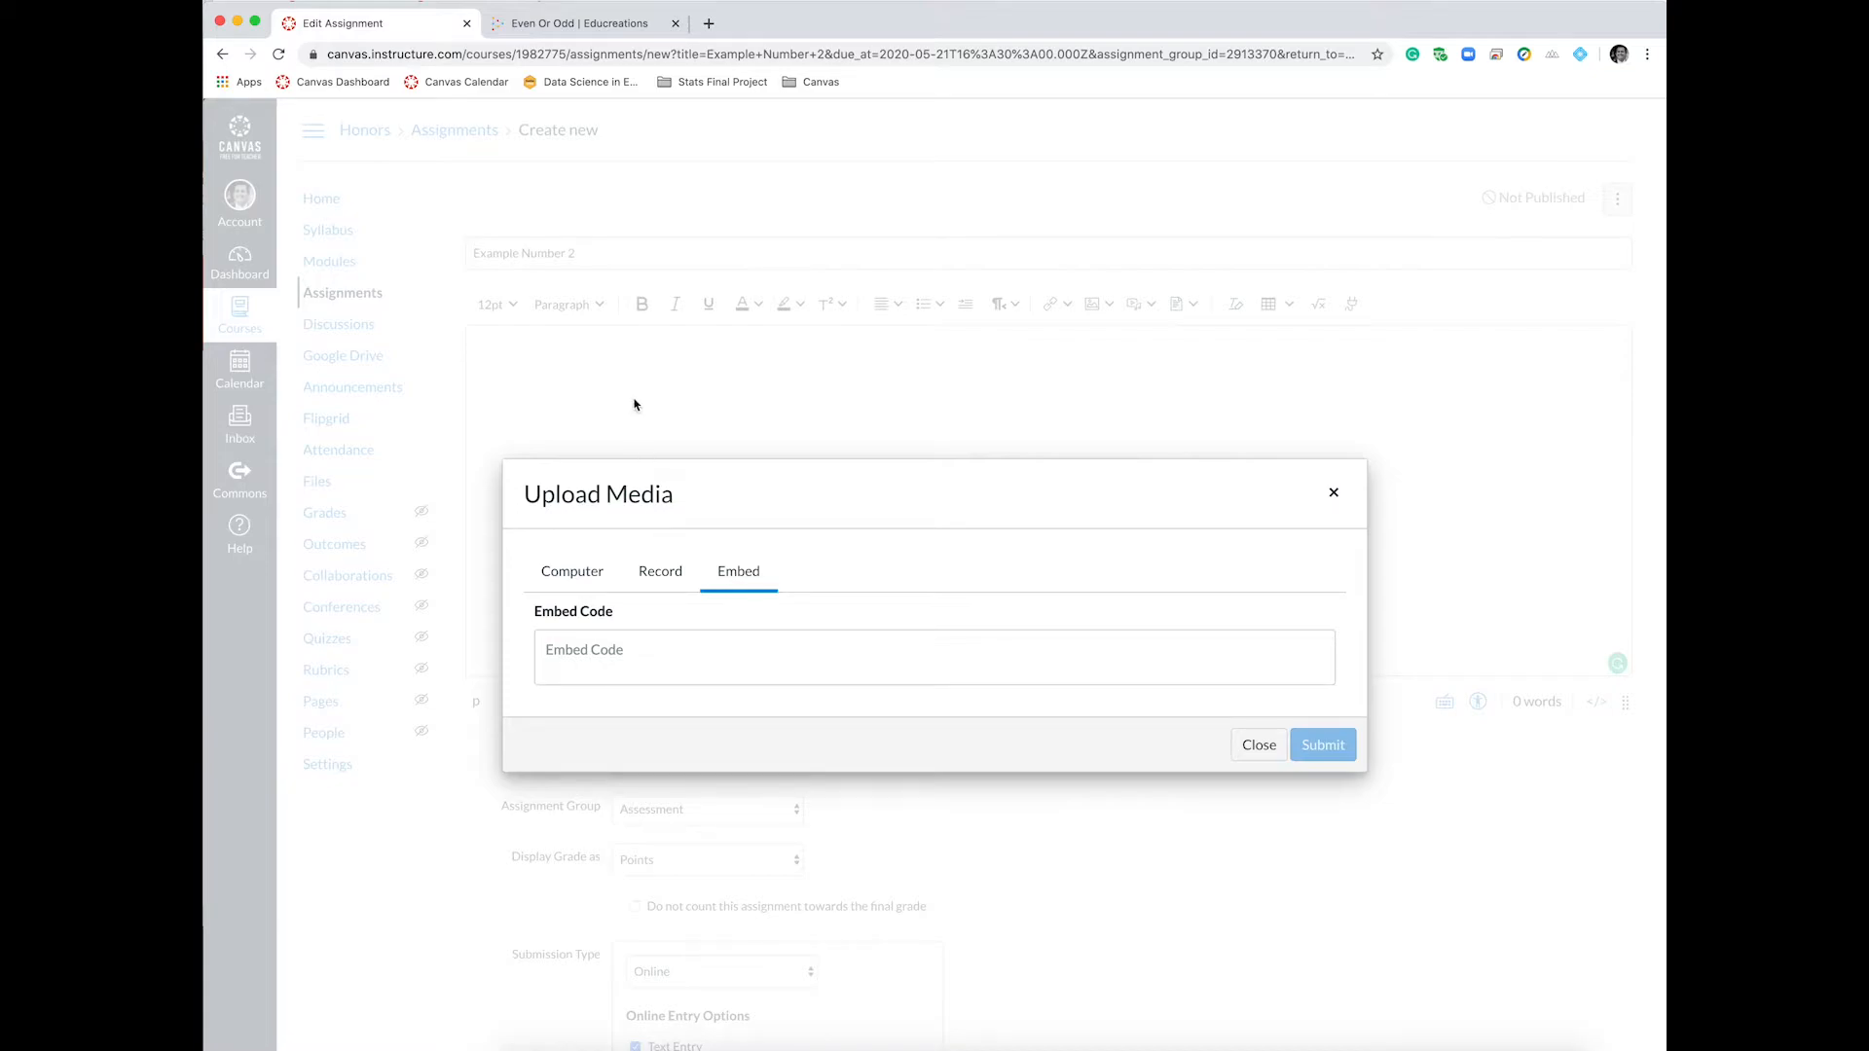
click(591, 36)
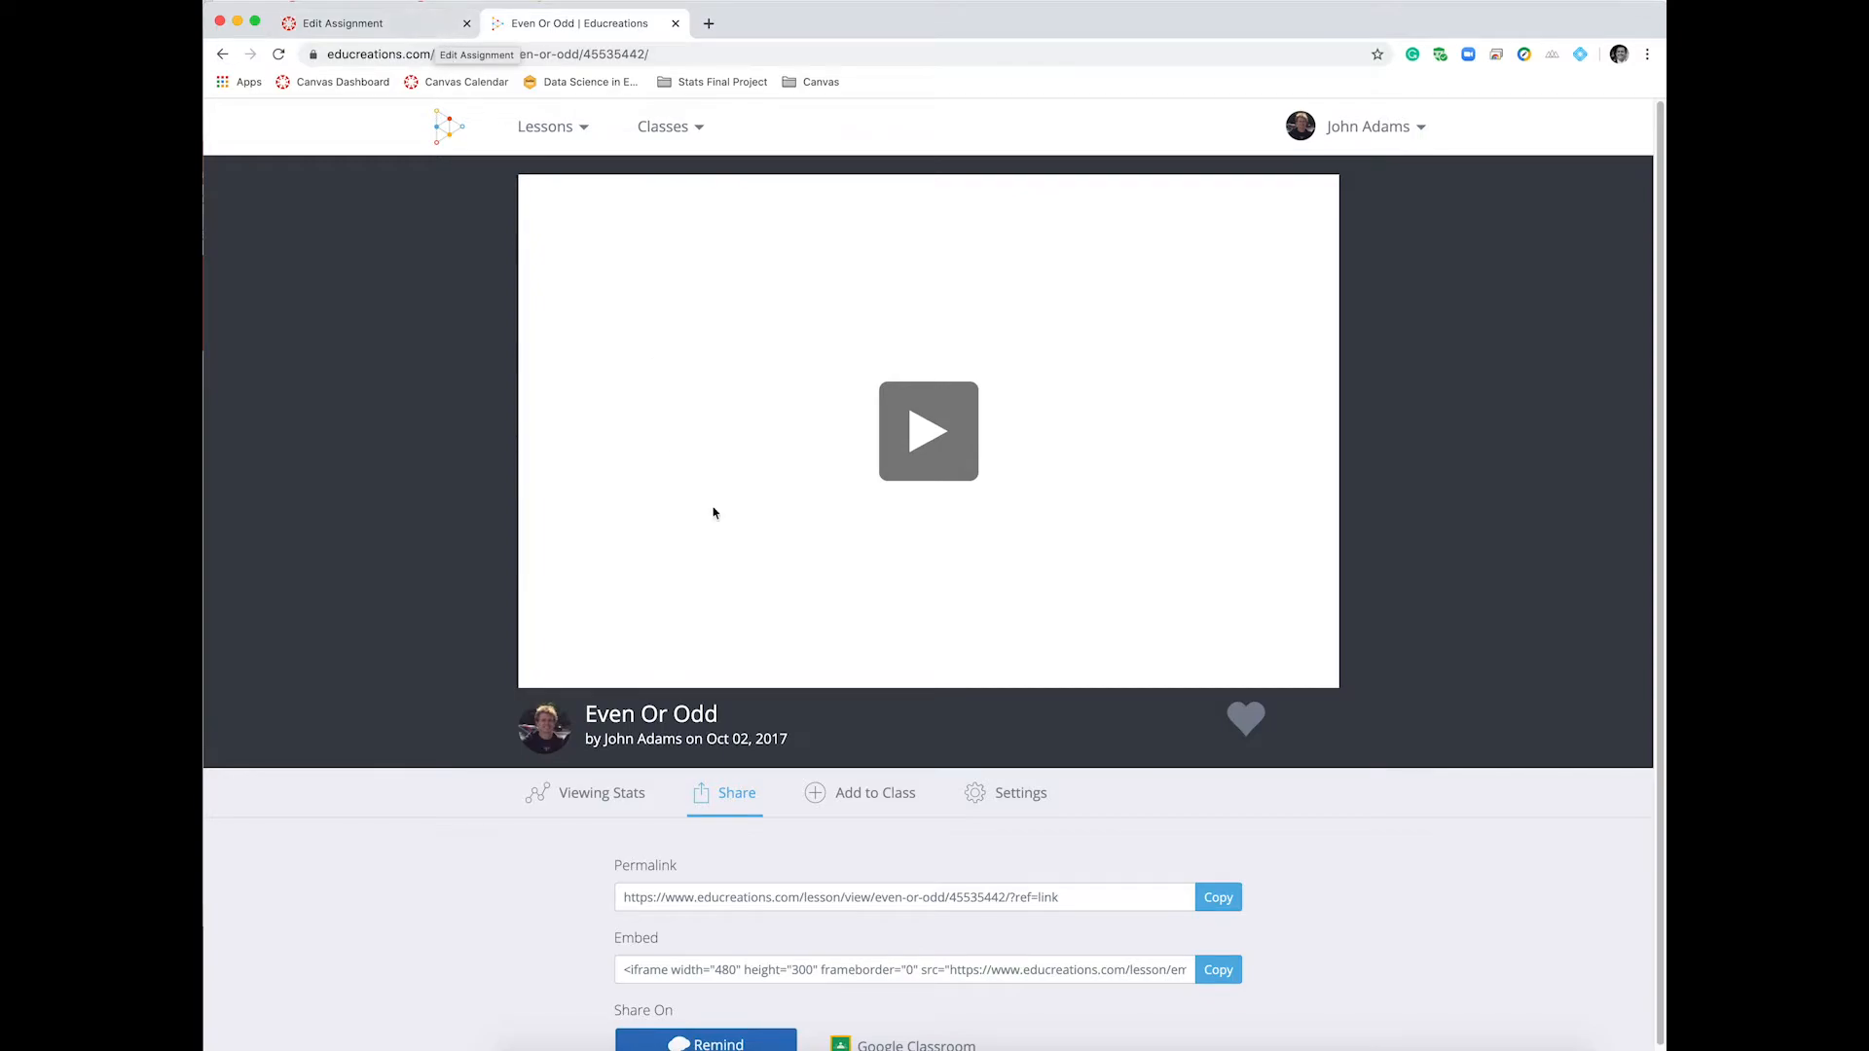
click(782, 970)
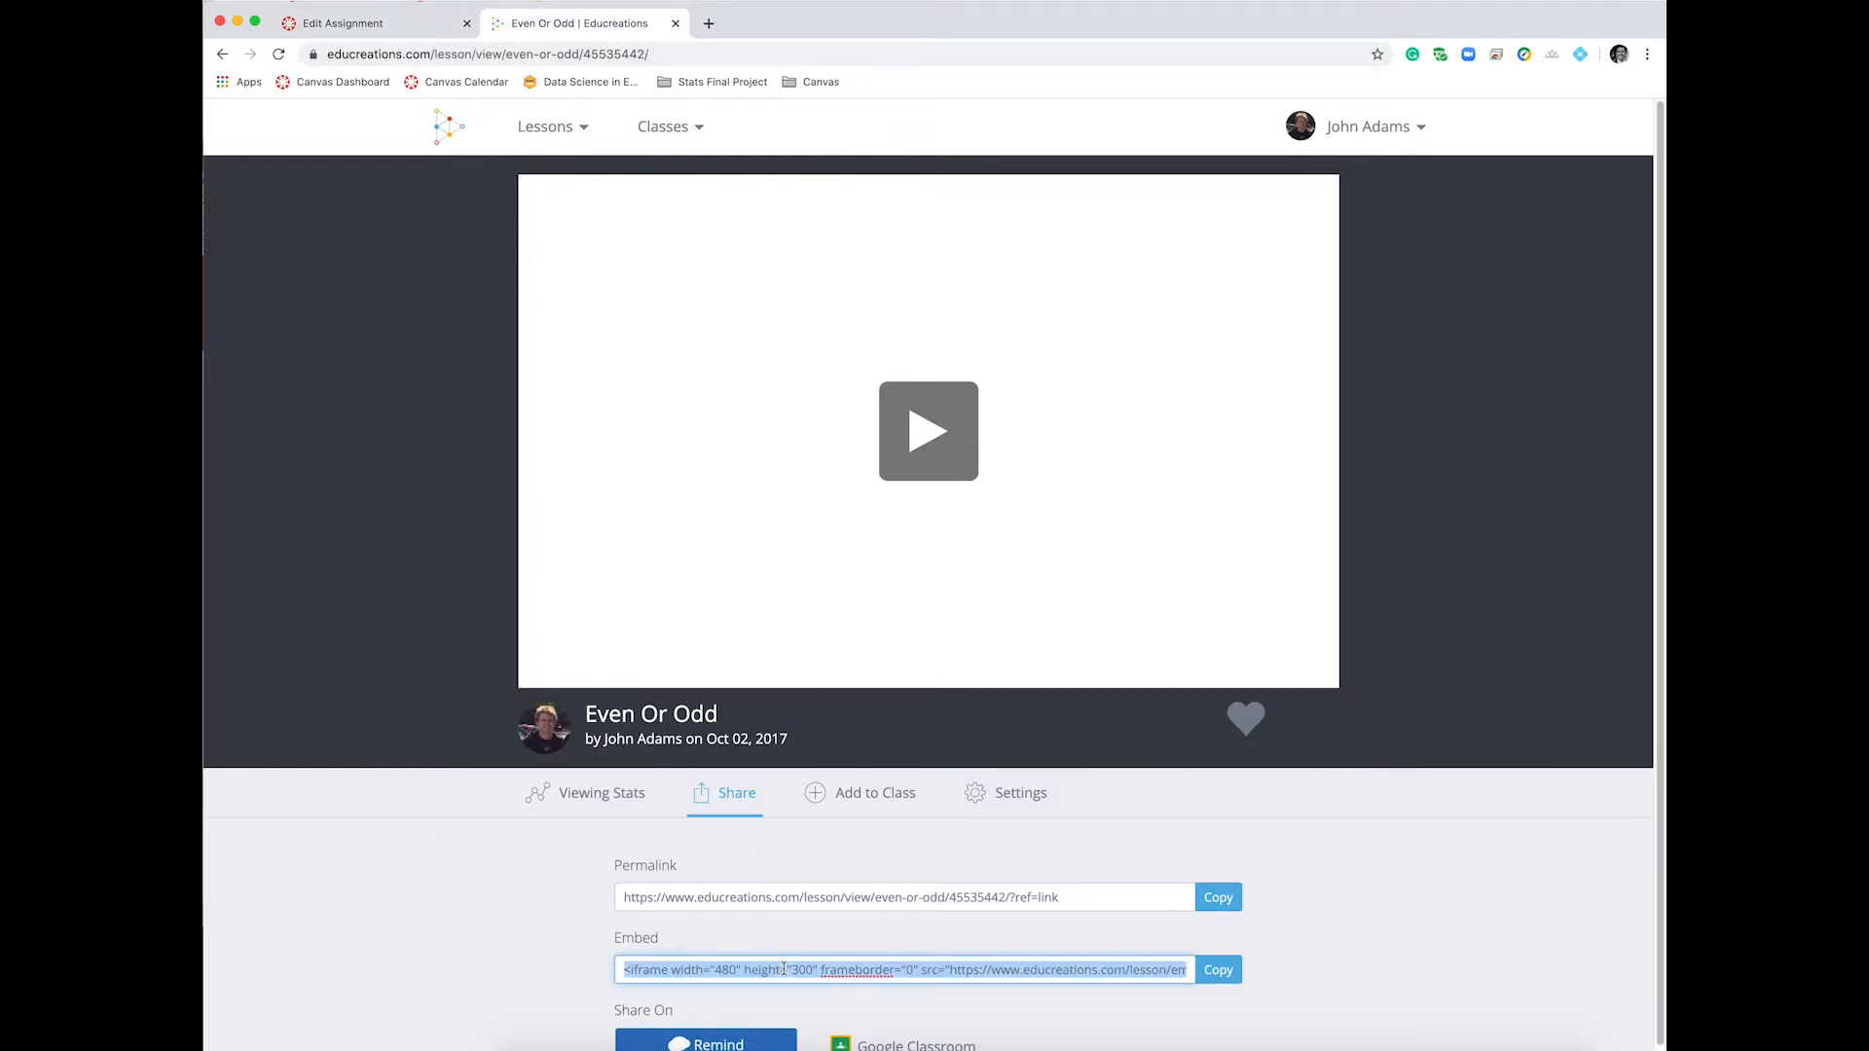
Back in the Canvas assignment, embed the Even Or Odd lesson with the copied 480 by 300 iframe code and save the assignment.
click(358, 17)
click(639, 662)
text(<iframe width="480" height="300" frameborder="0" src="https://www.educreations.com/lesson/embed/45535442/?ref=embed" allowfullscreen></iframe>)
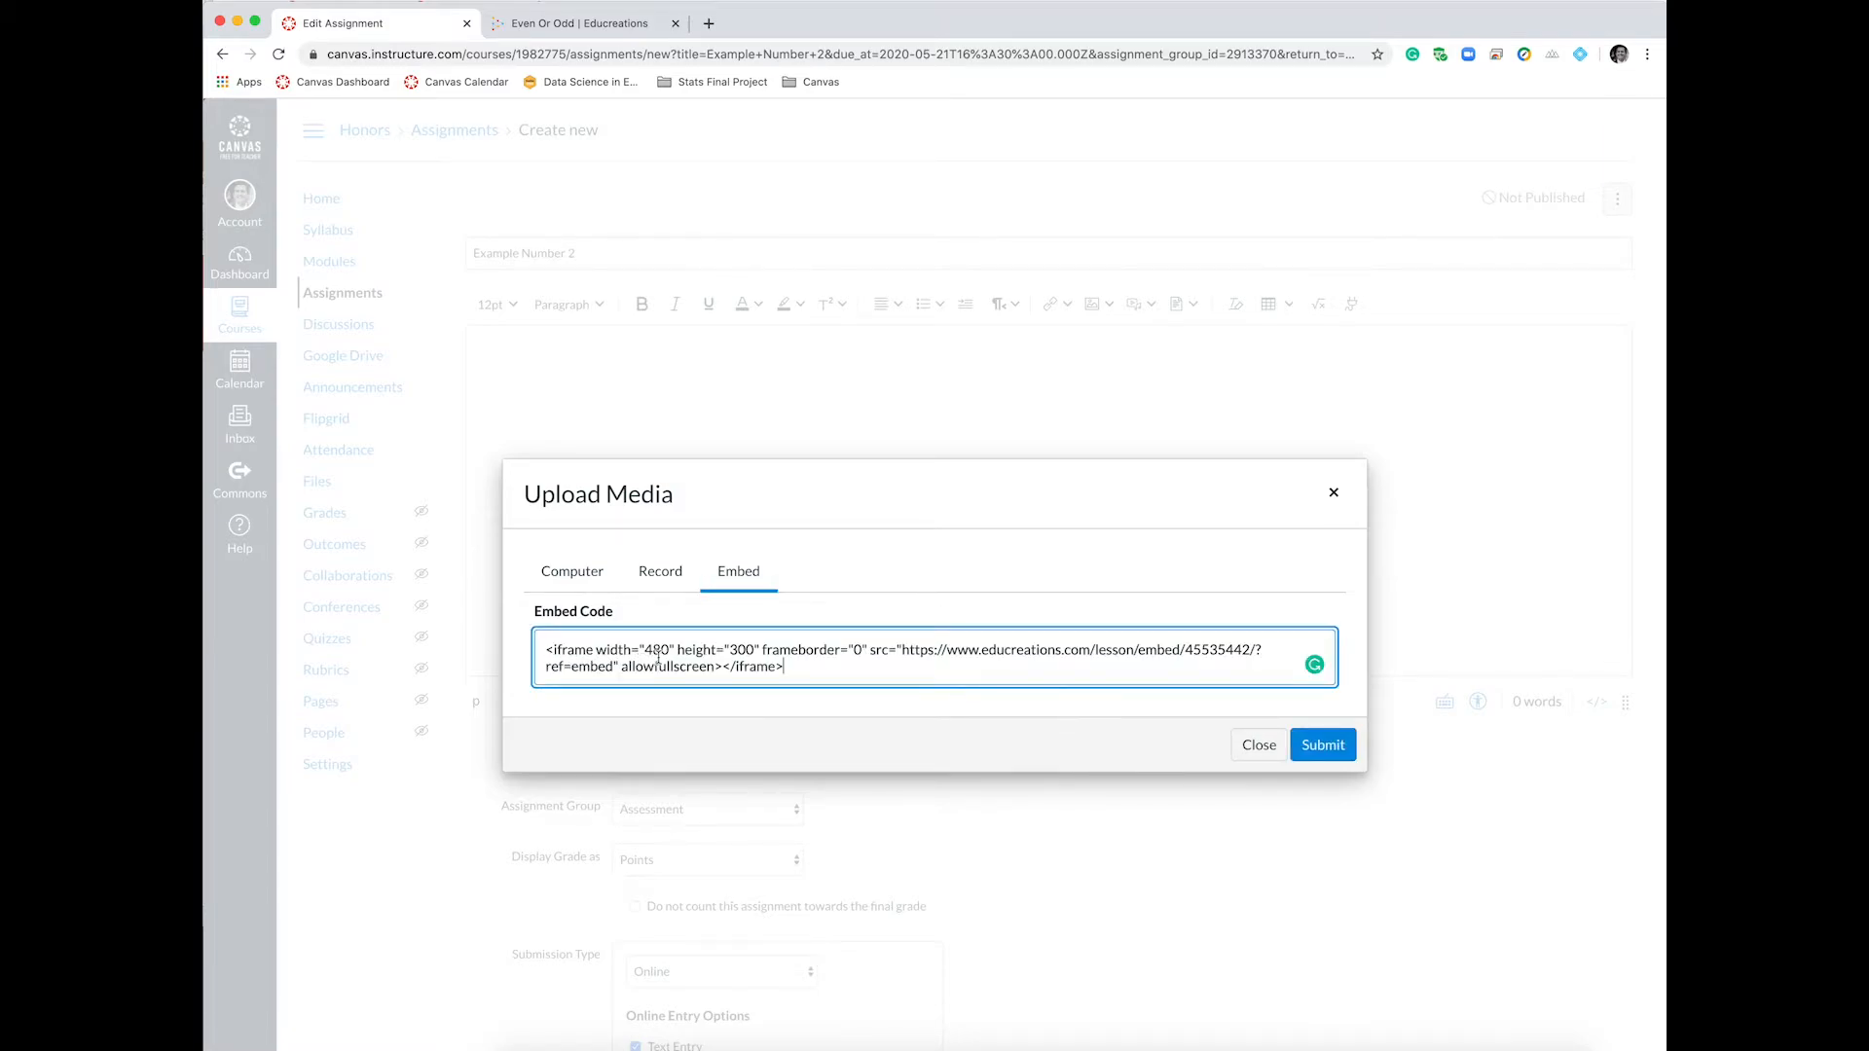
click(1324, 746)
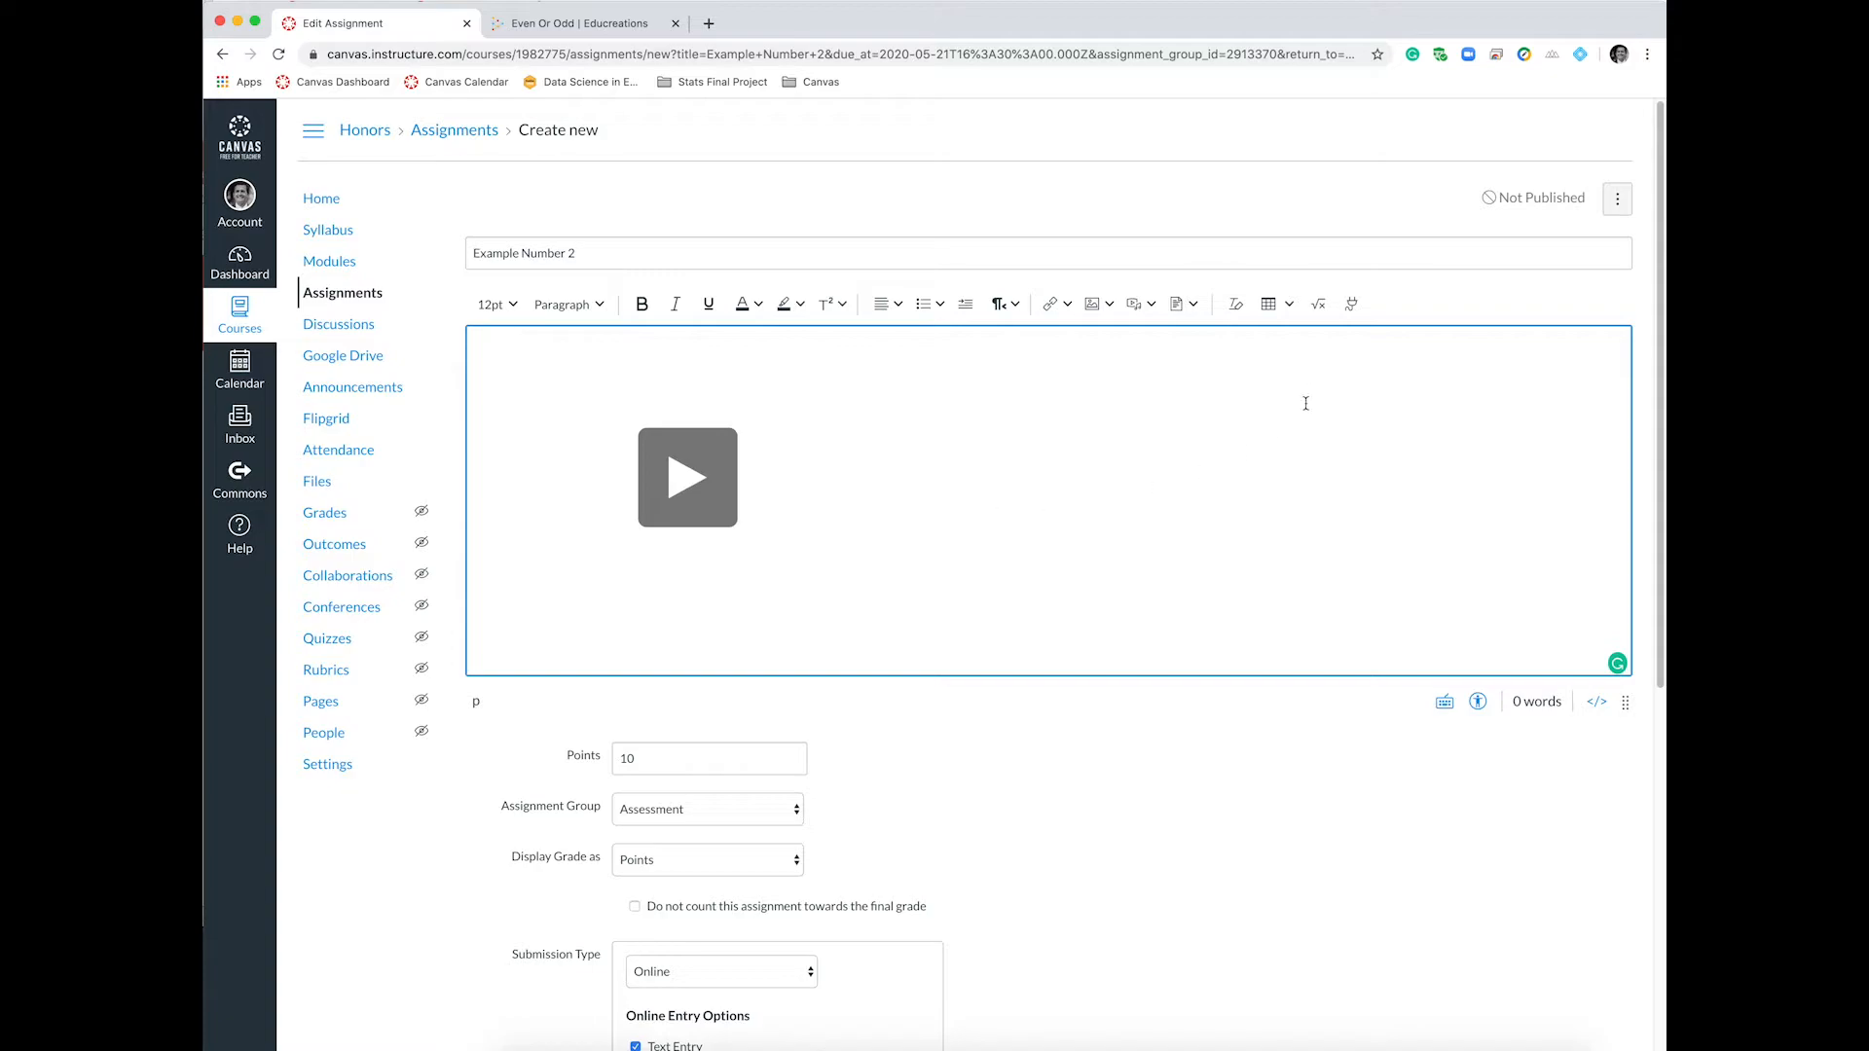
scroll(1055, 779, down, 8)
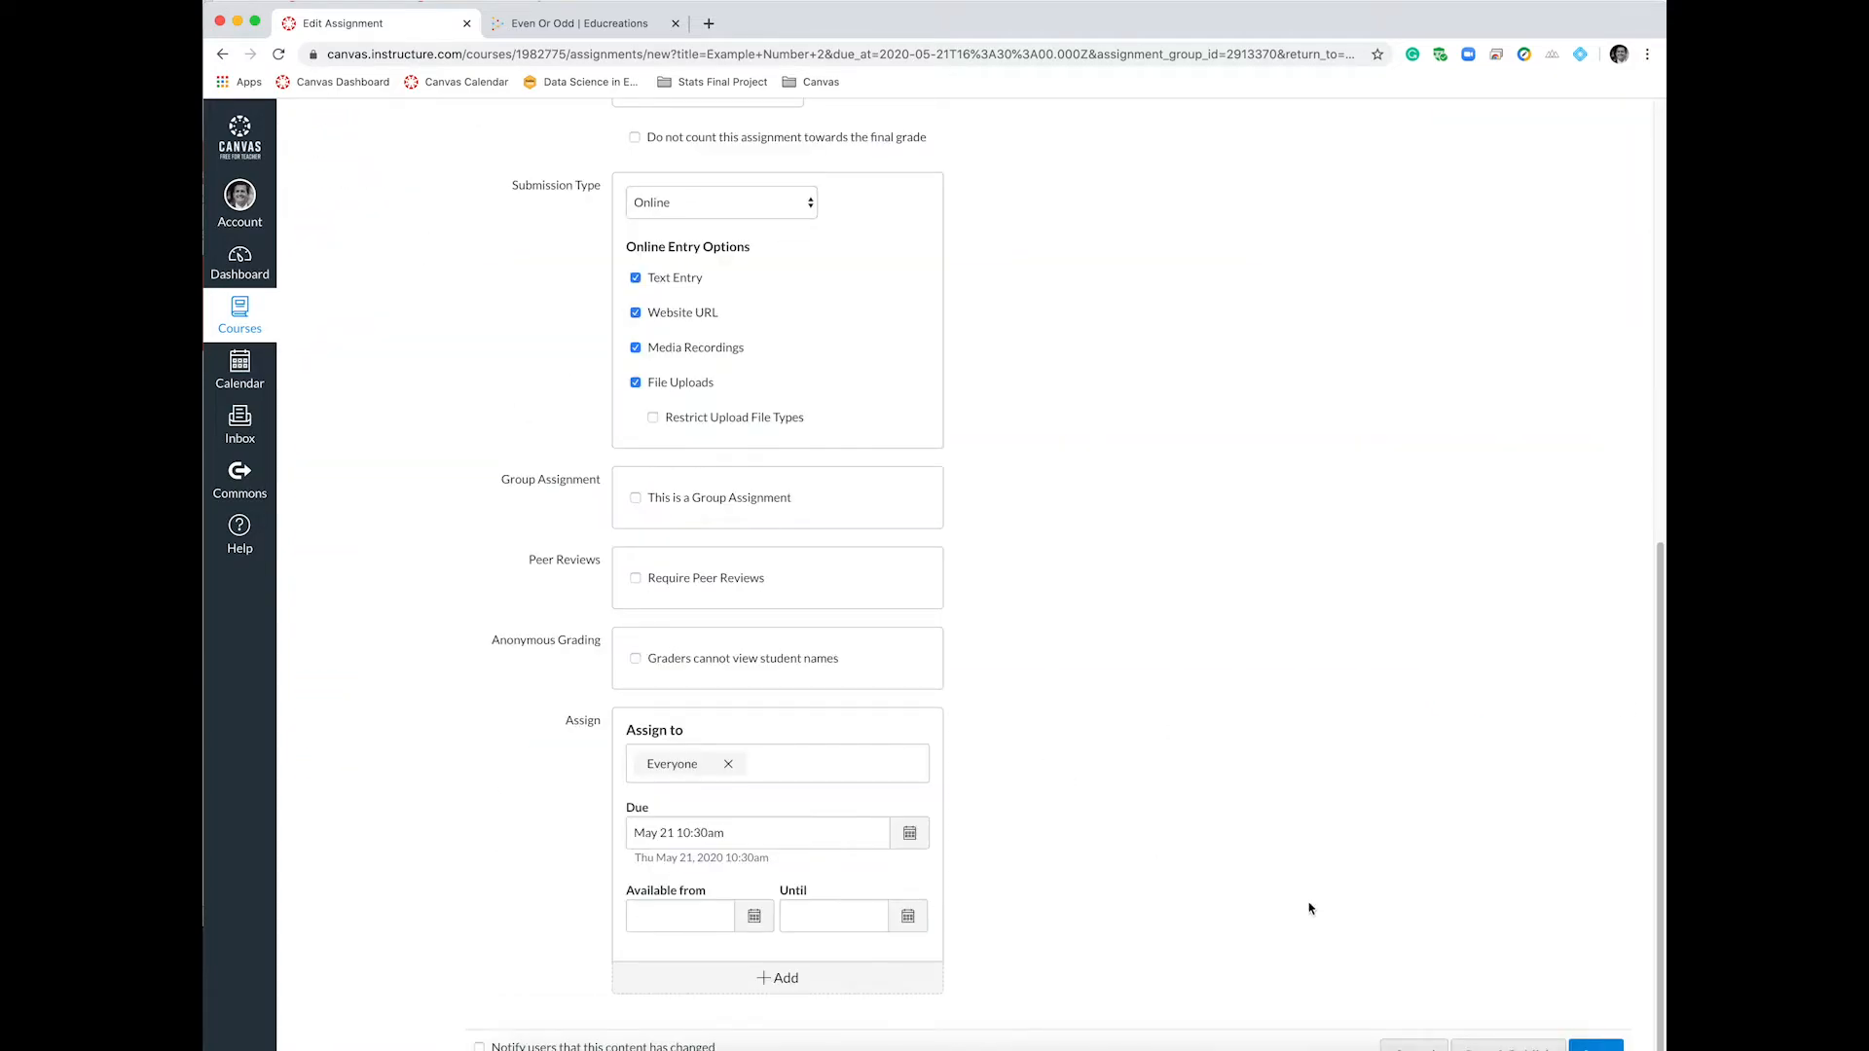
click(1595, 1044)
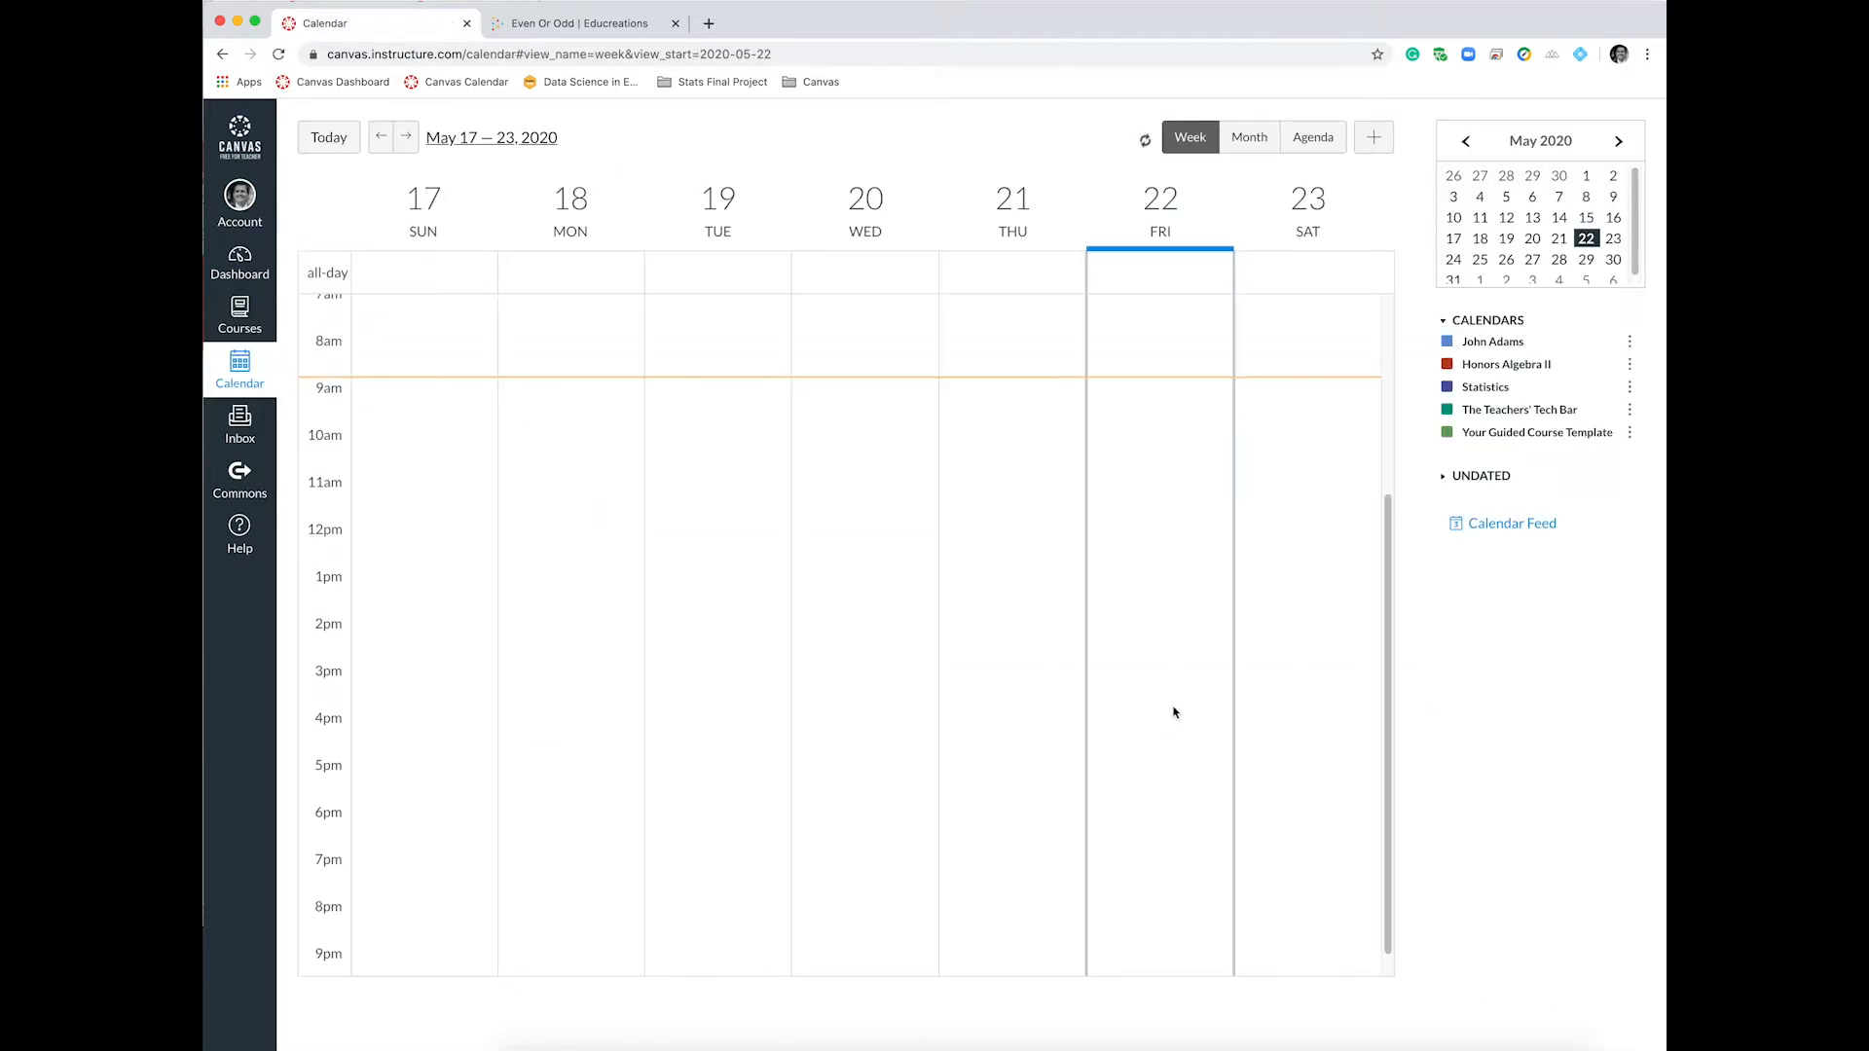
View the Example Number 2 details on the calendar, and play and pause the embedded video.
click(1004, 508)
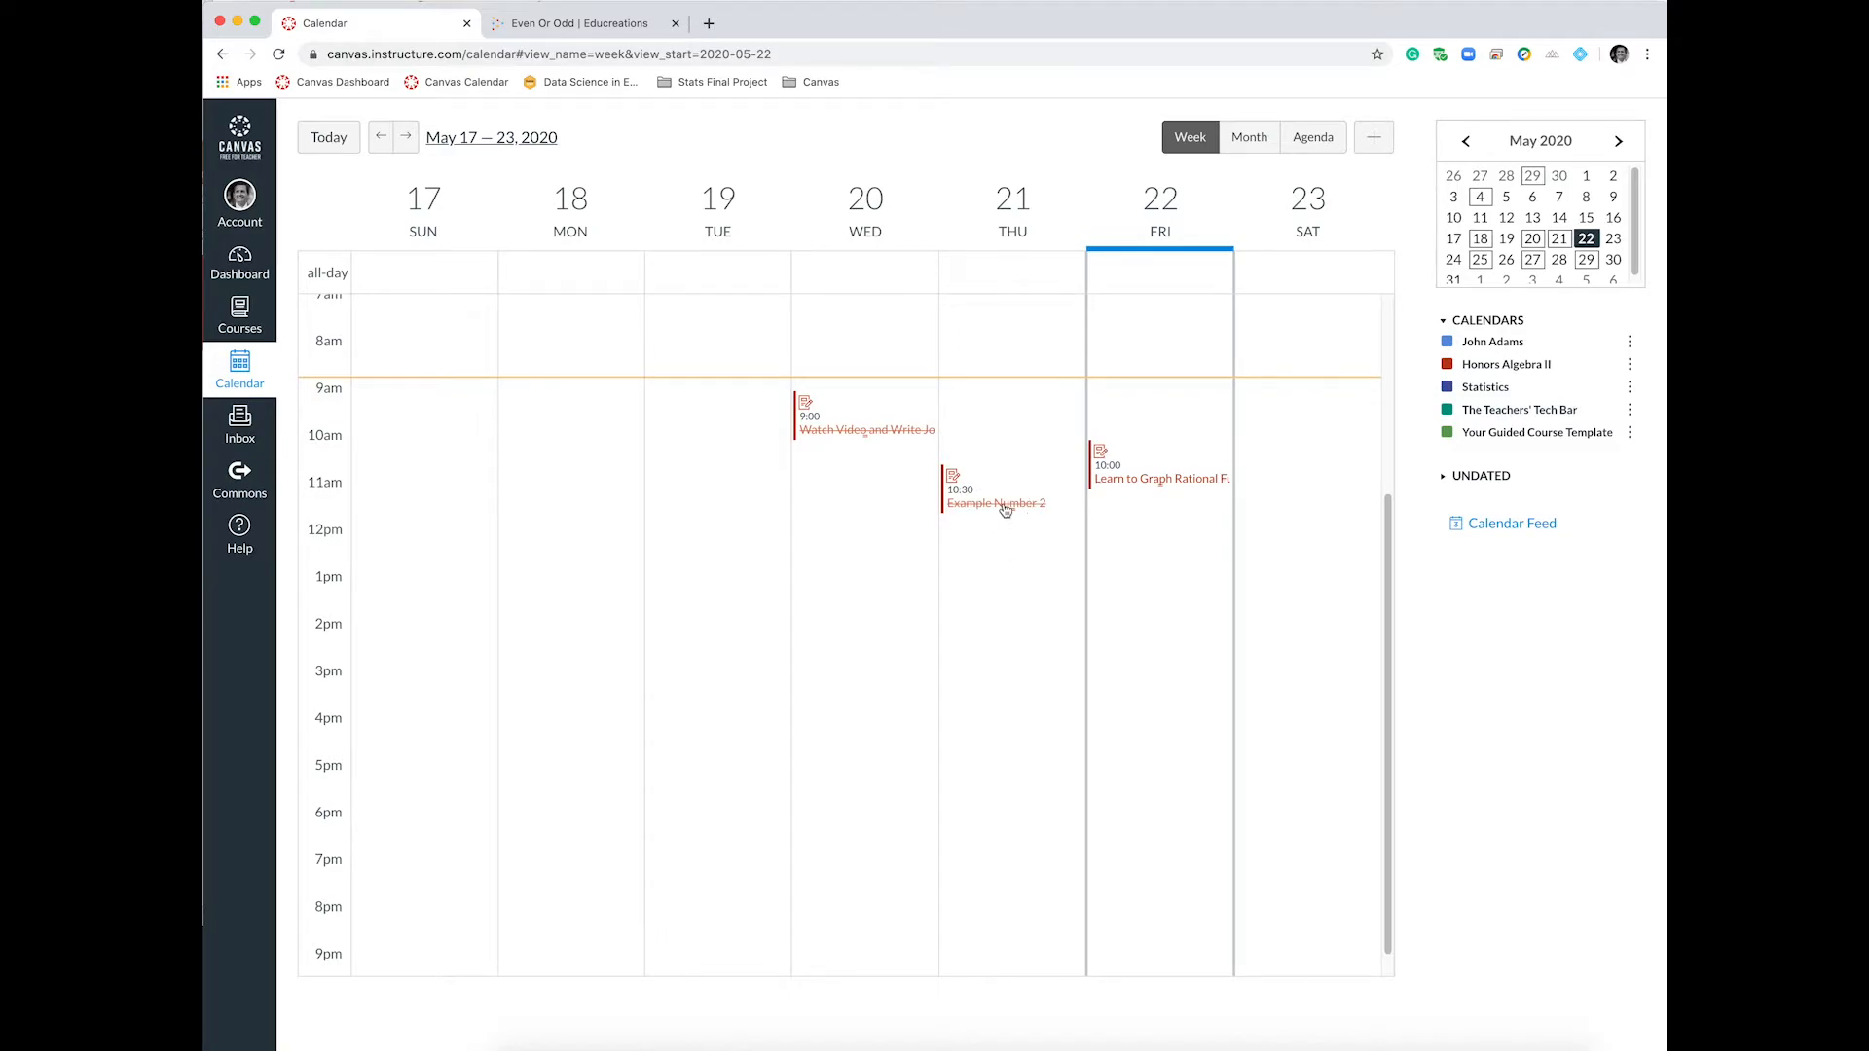
click(1005, 508)
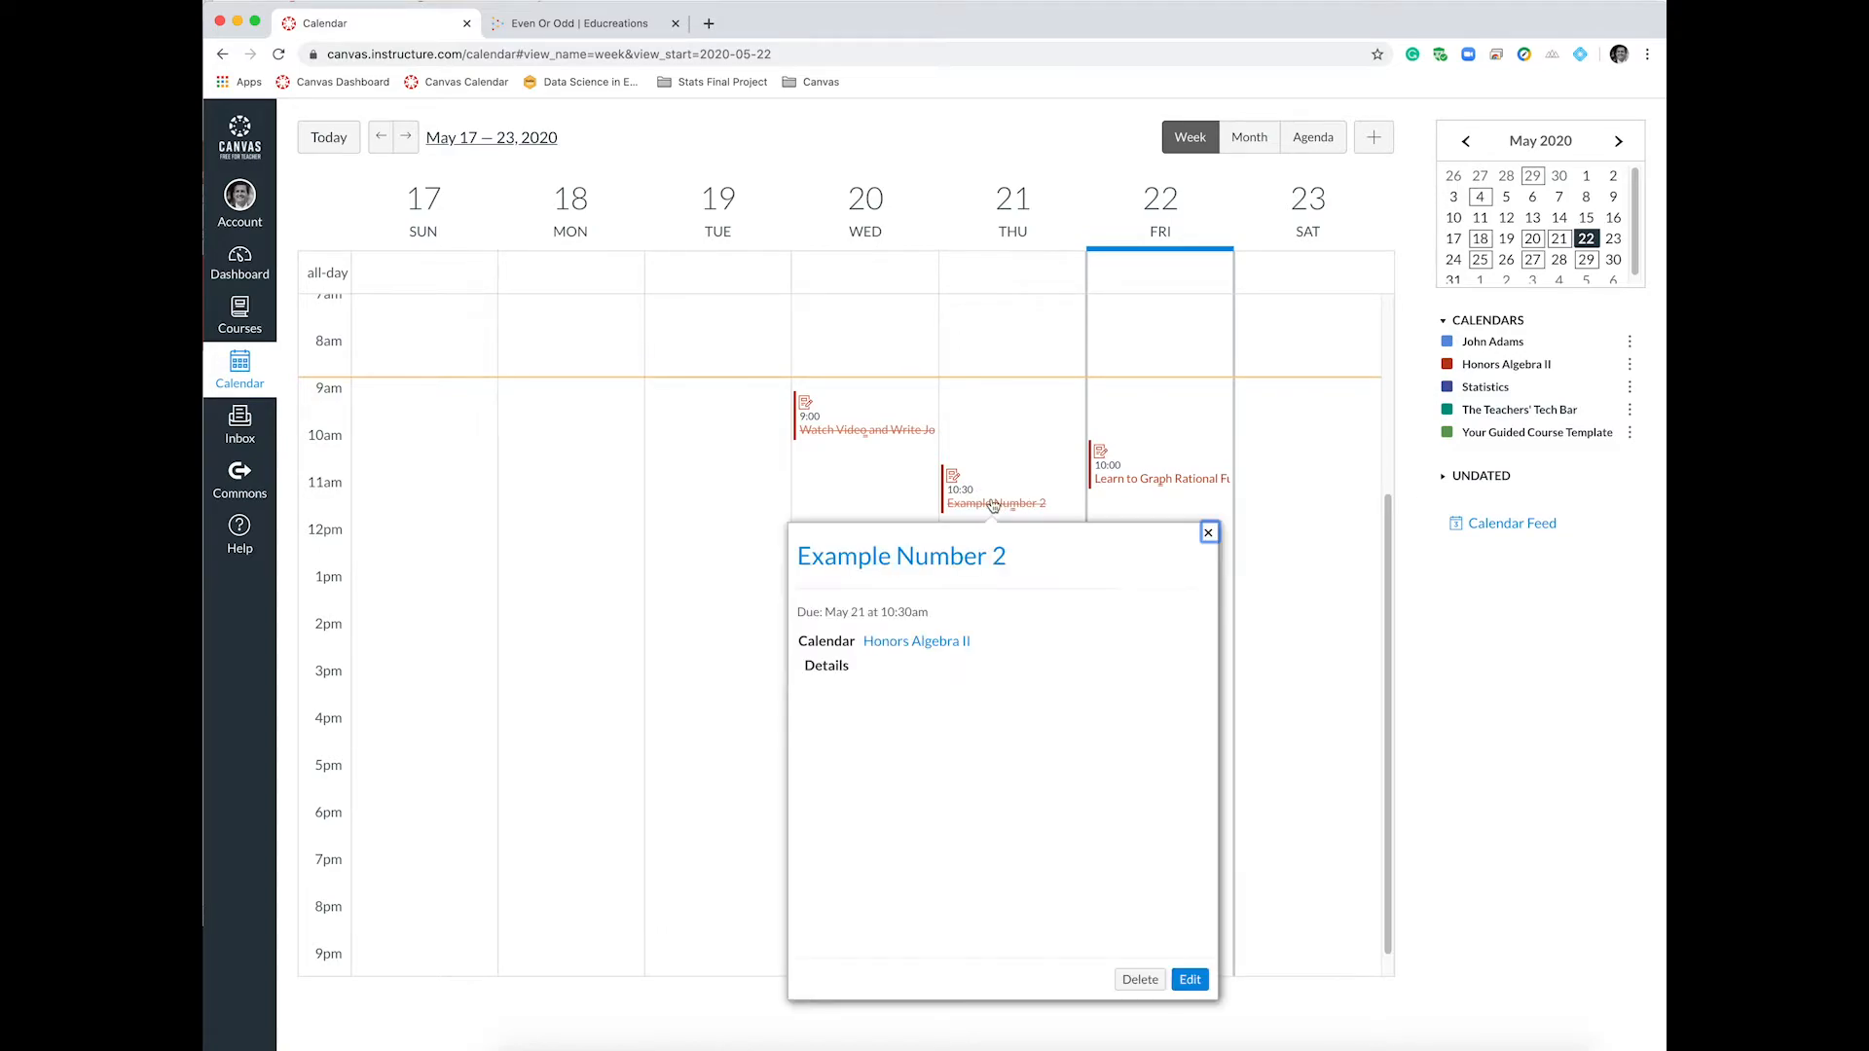
click(1047, 776)
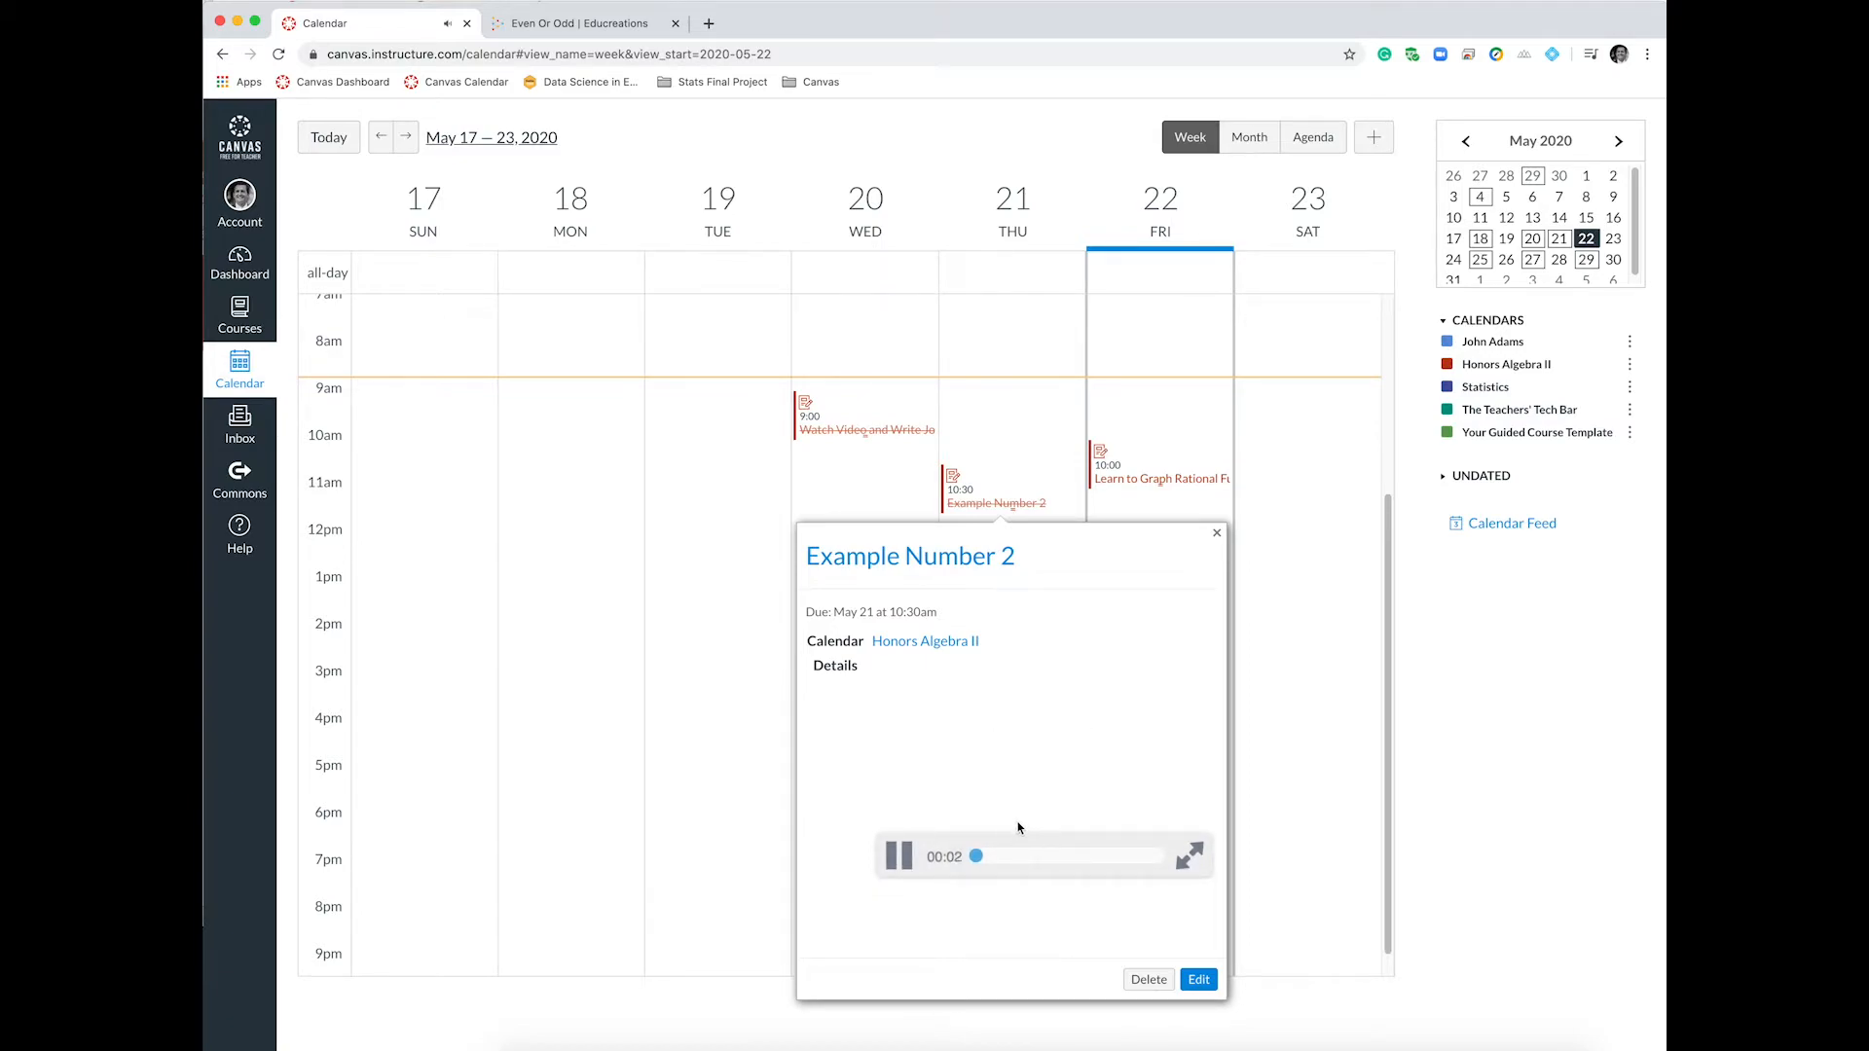
click(899, 860)
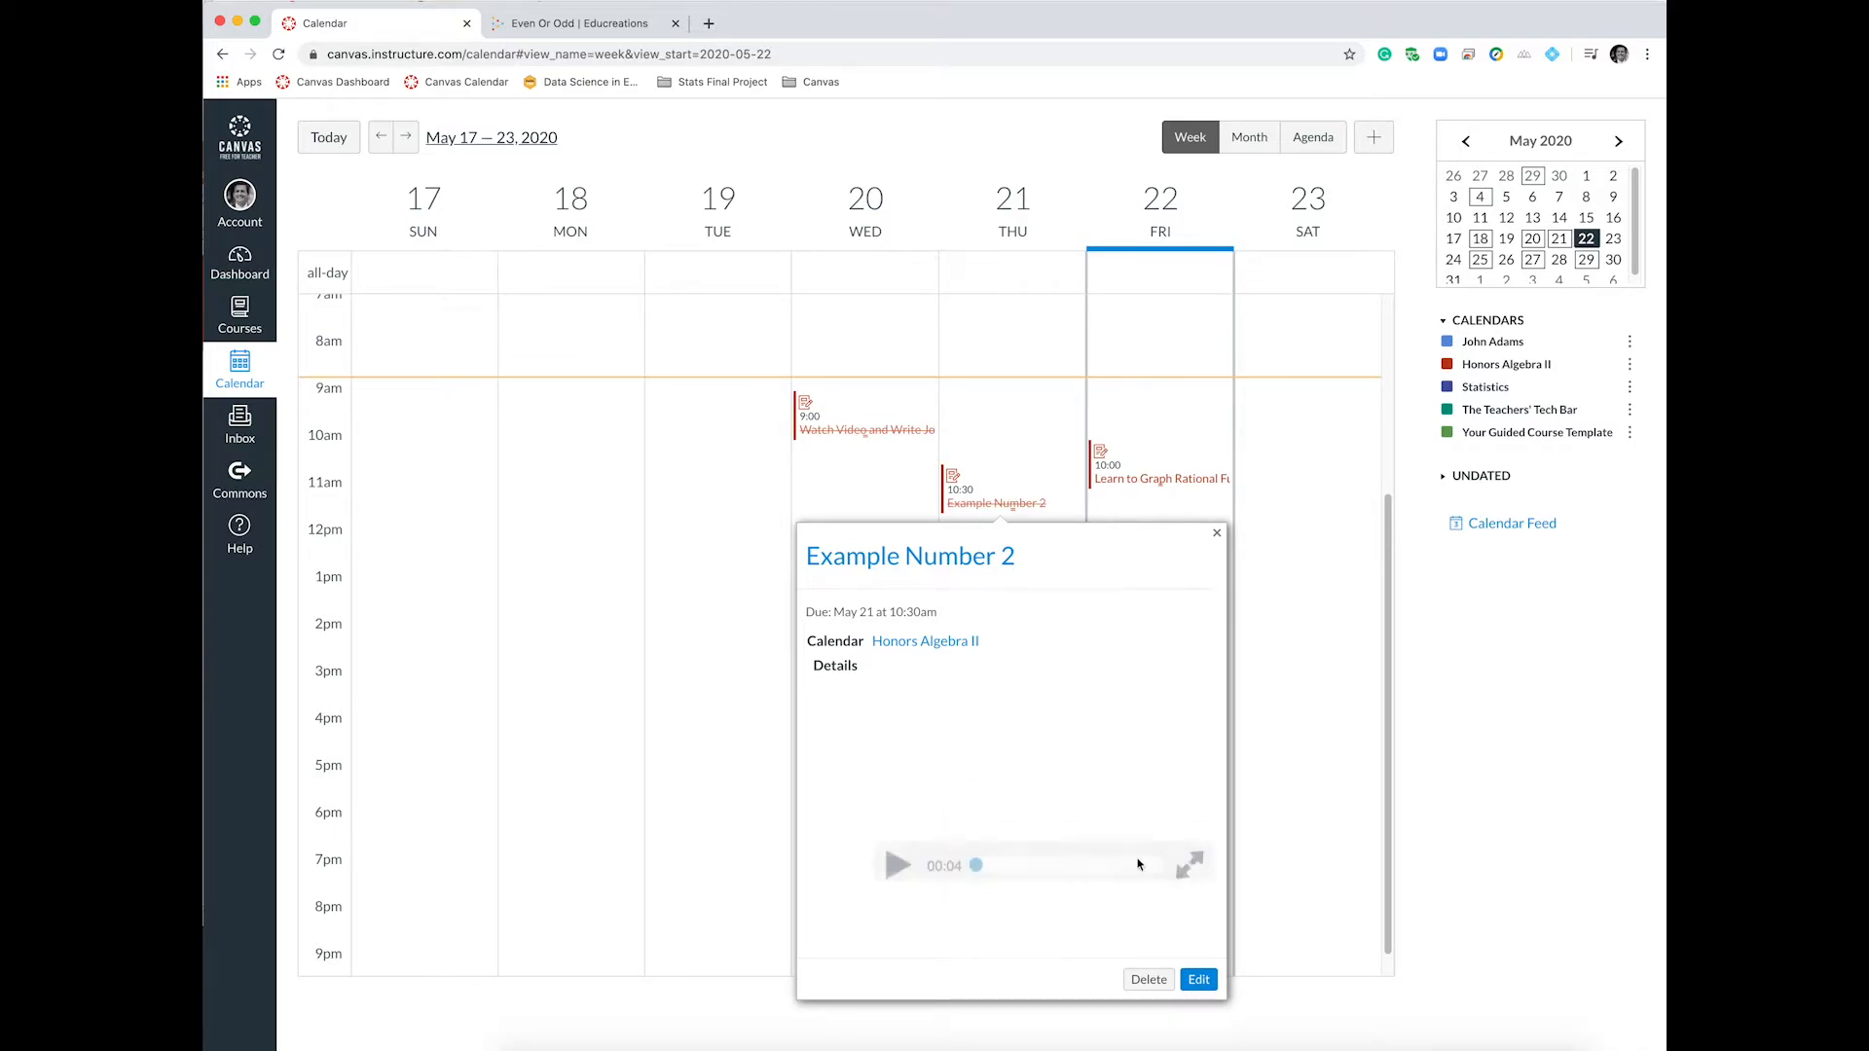
Open the Example Number 2 assignment for editing and clear the embedded video from its description.
click(1196, 981)
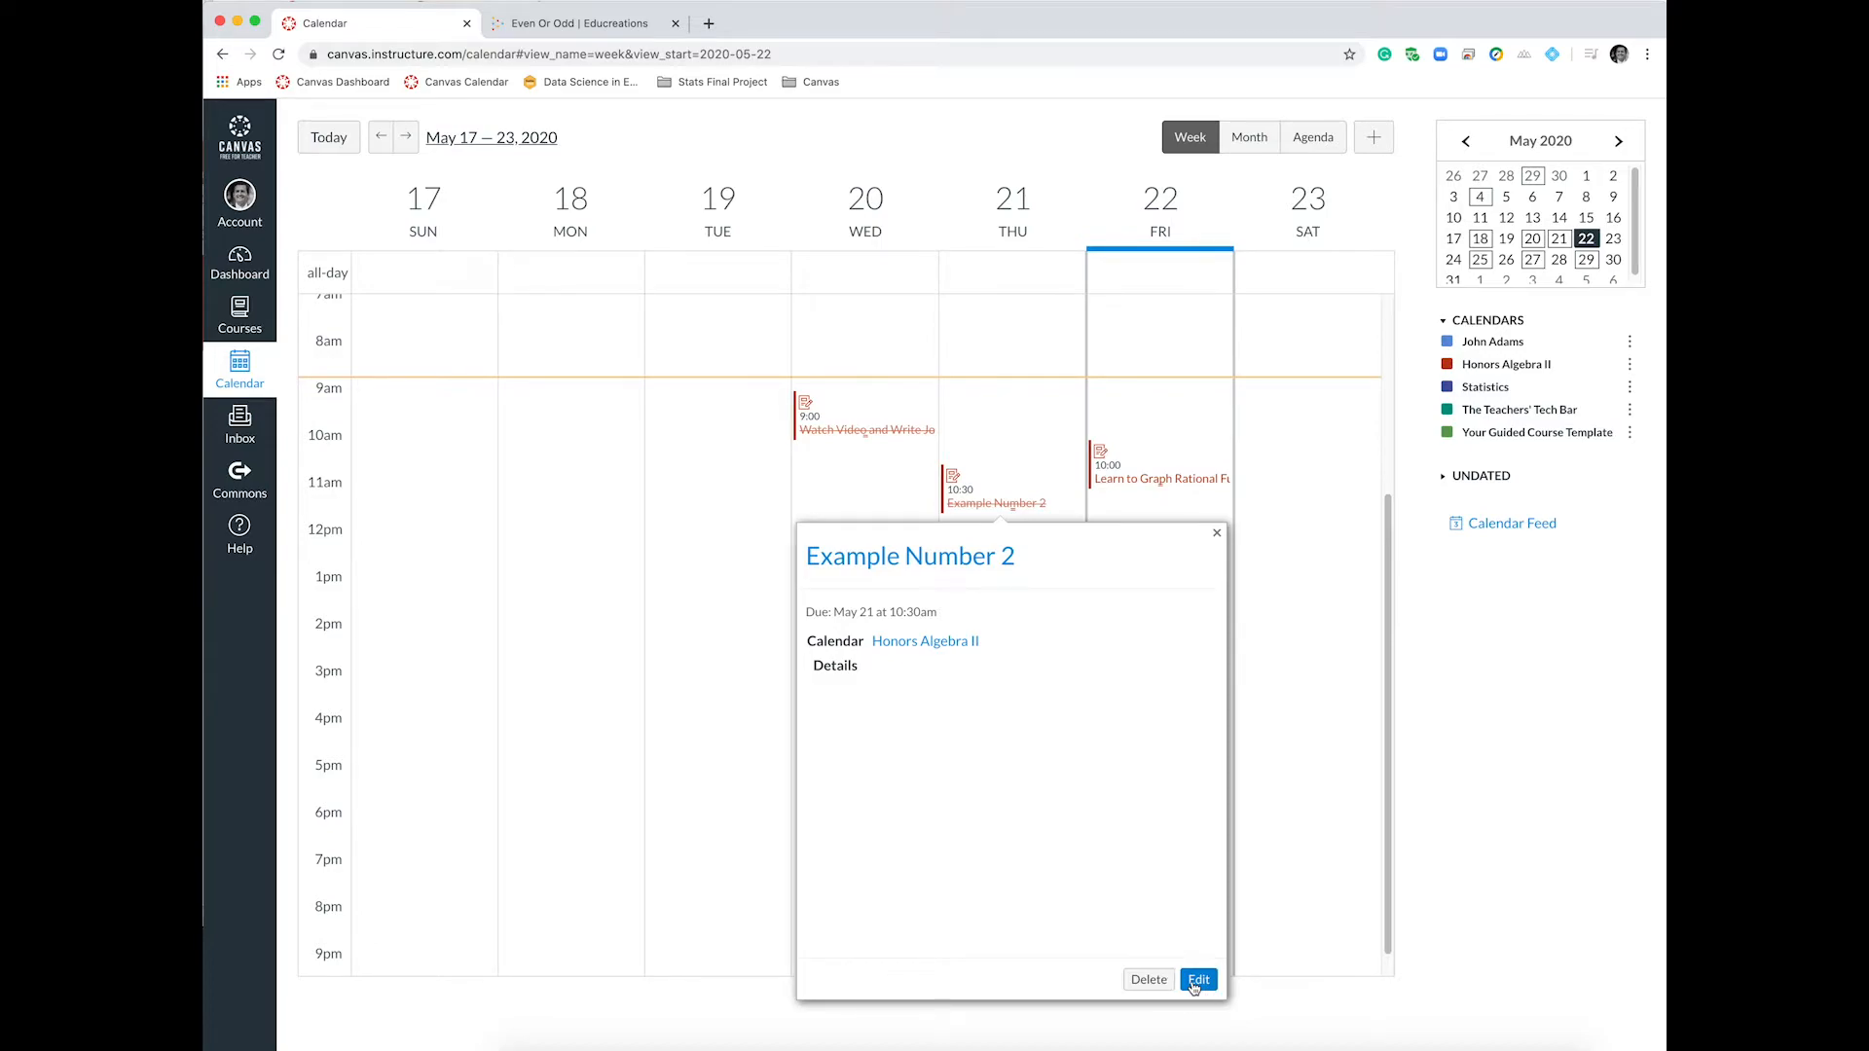
click(964, 742)
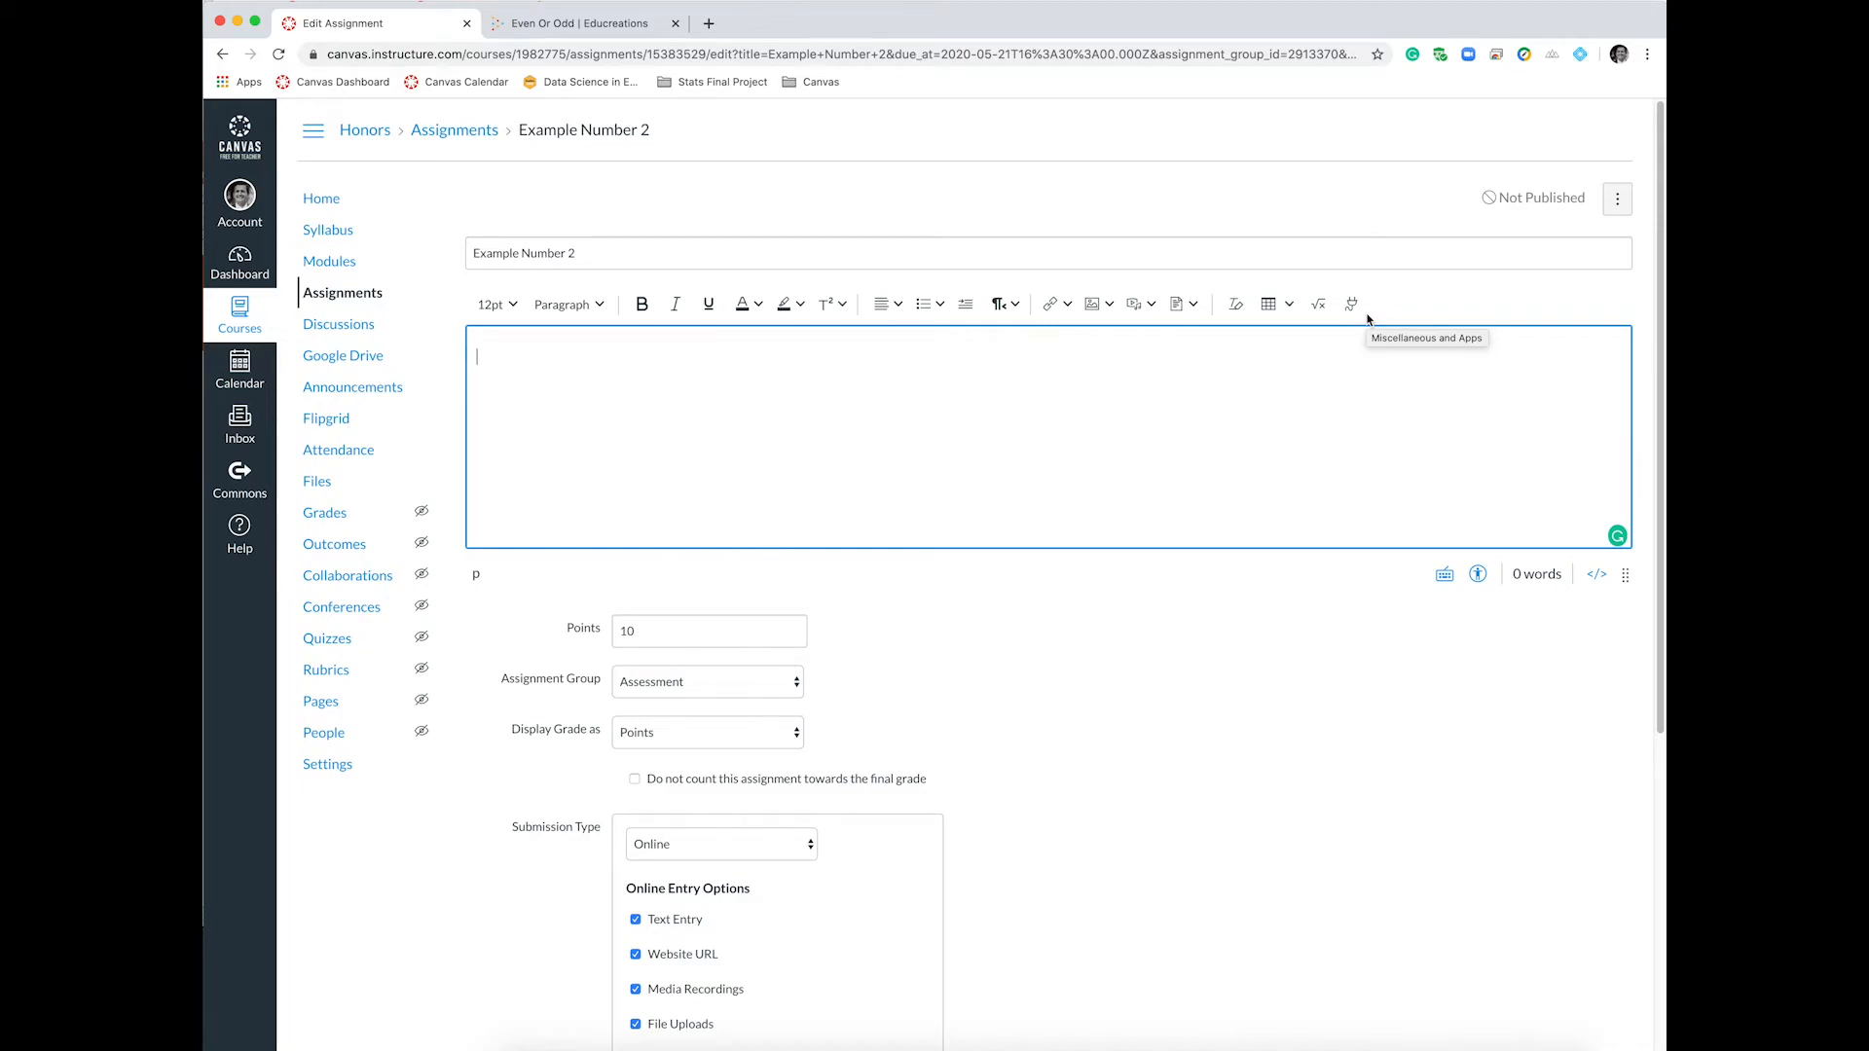
Embed the Google Drive document Finding People/Groups to Follow on Twitter from the 0 - Journal, Twitter, Blog folder under 1 - Stats Official.
click(1352, 306)
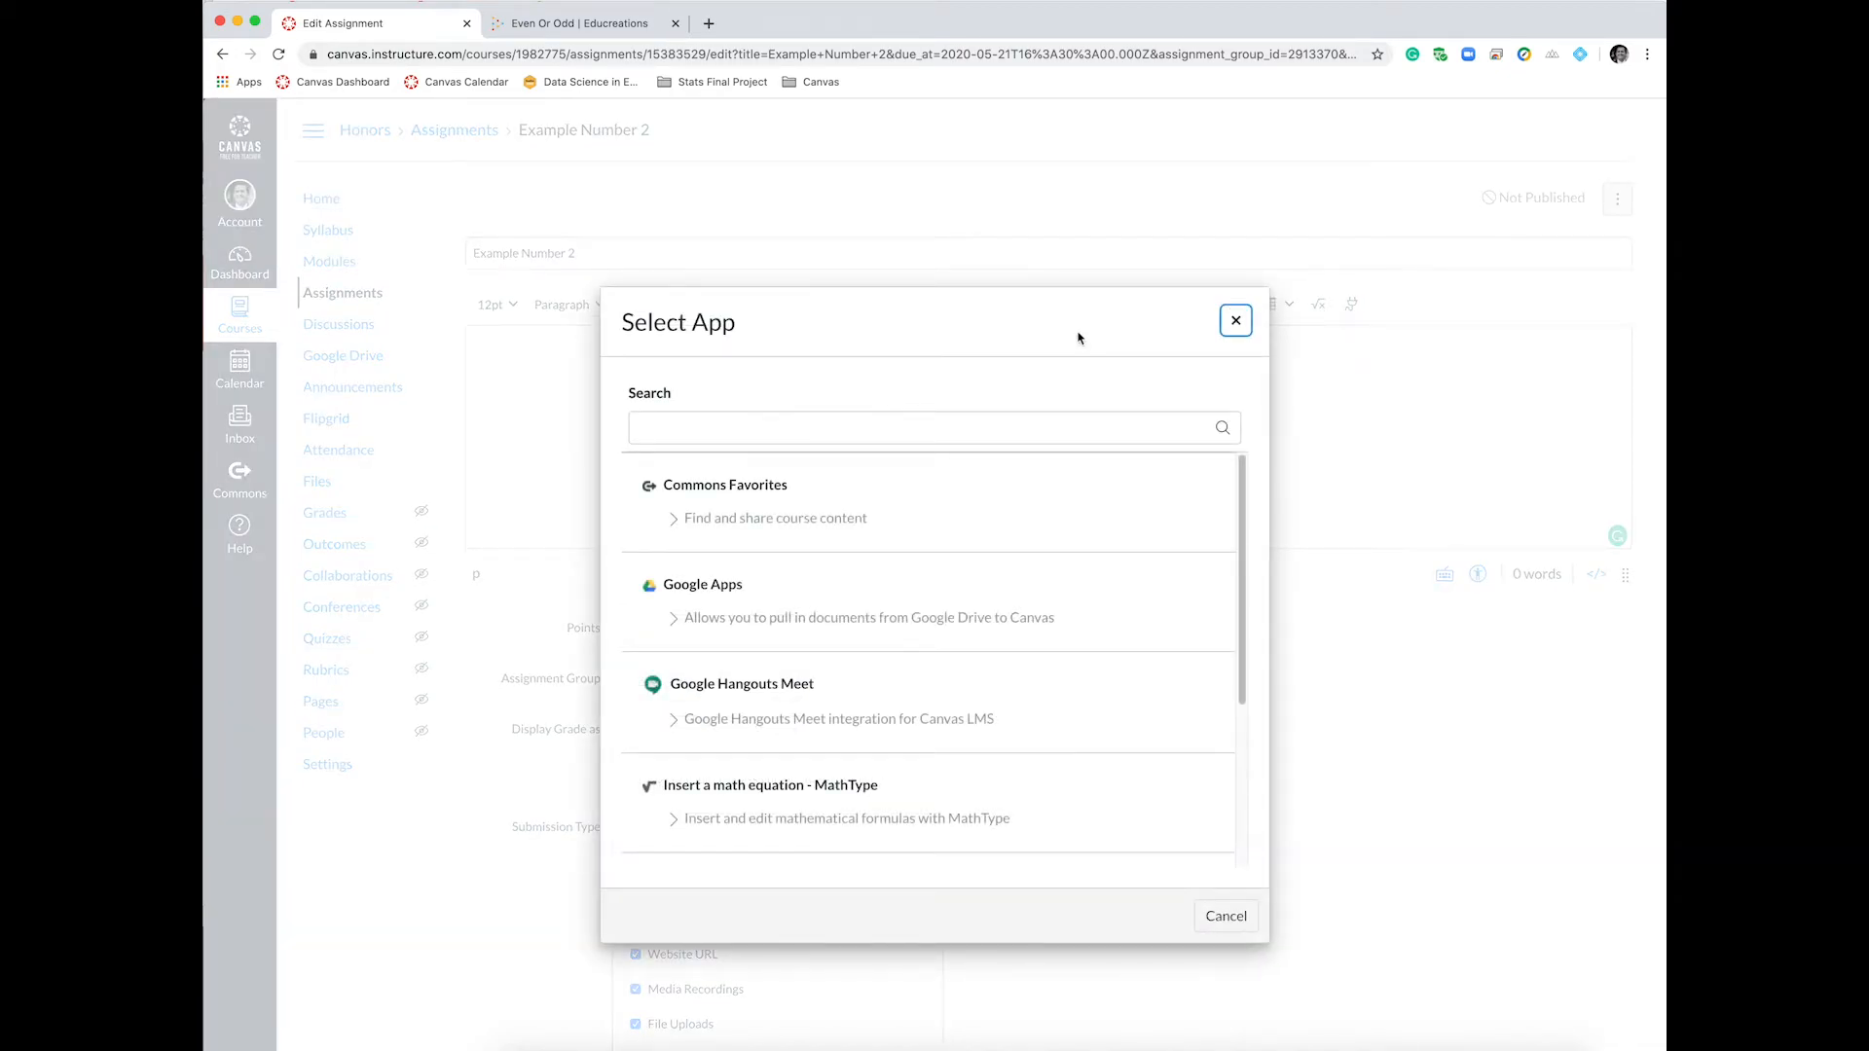
click(702, 586)
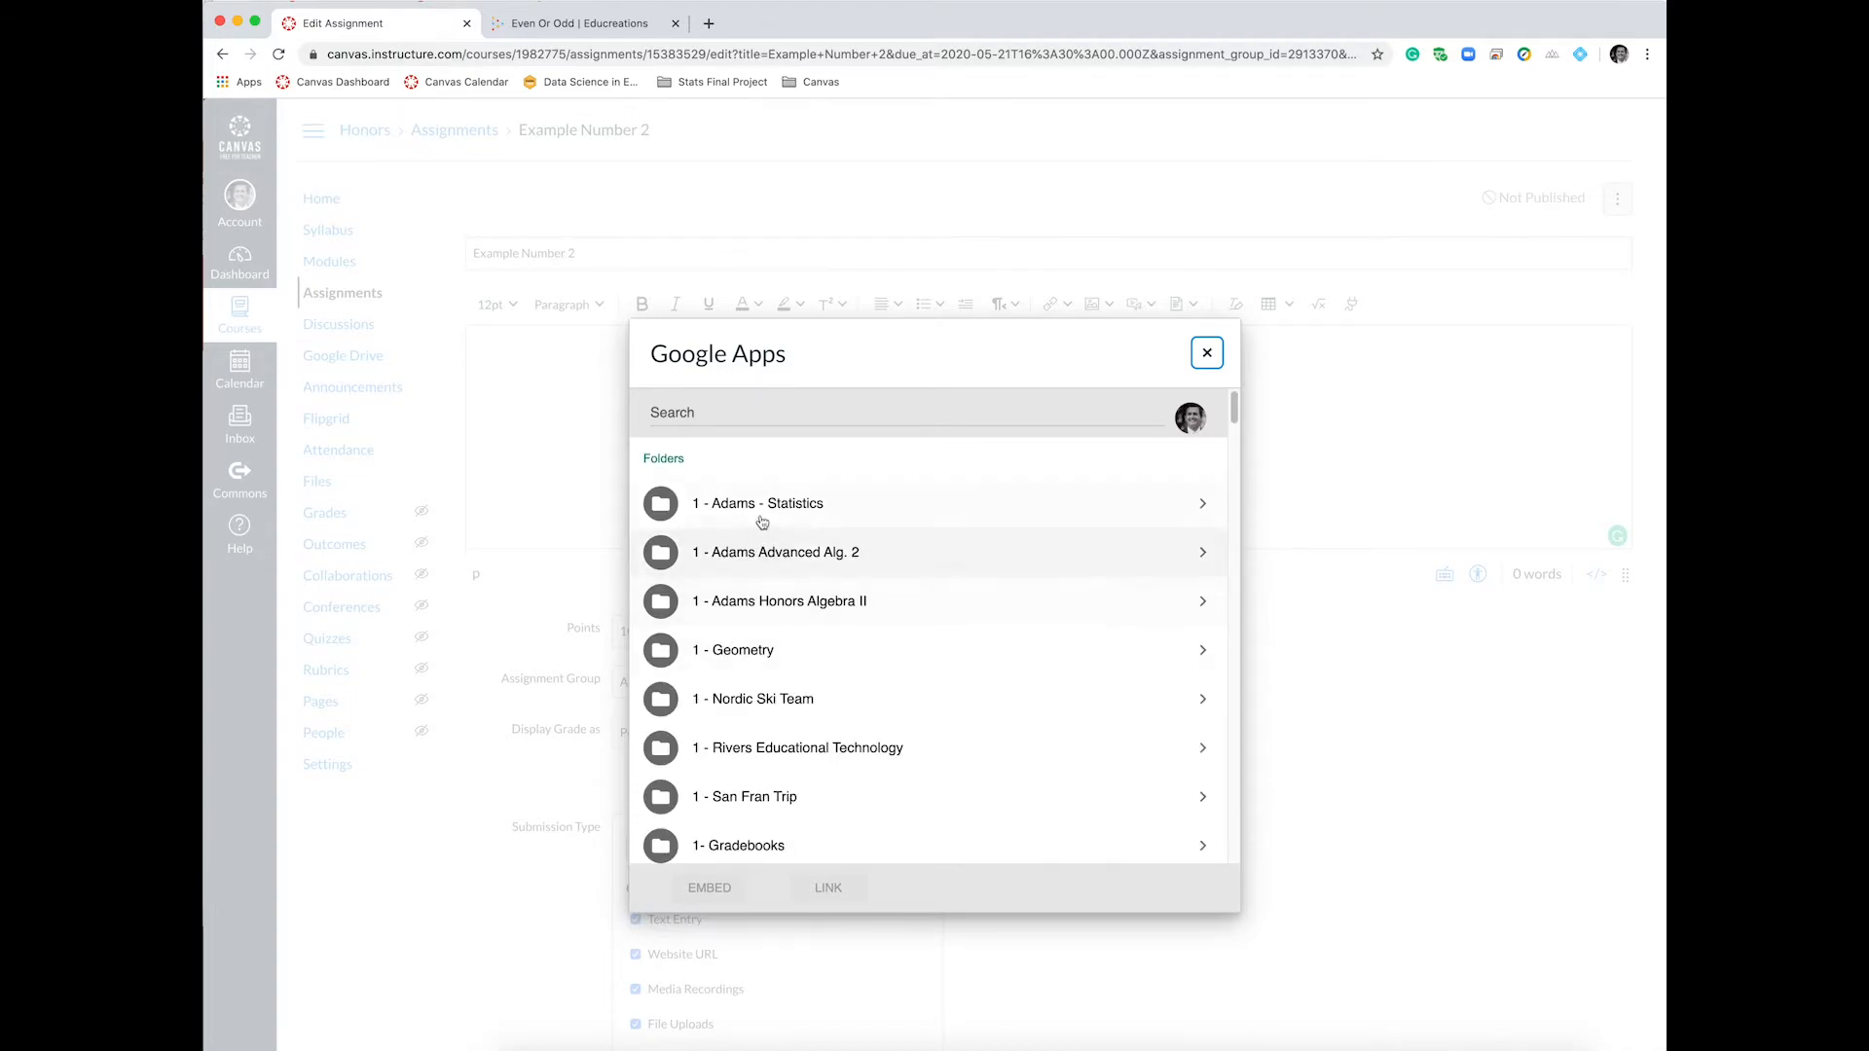
click(761, 522)
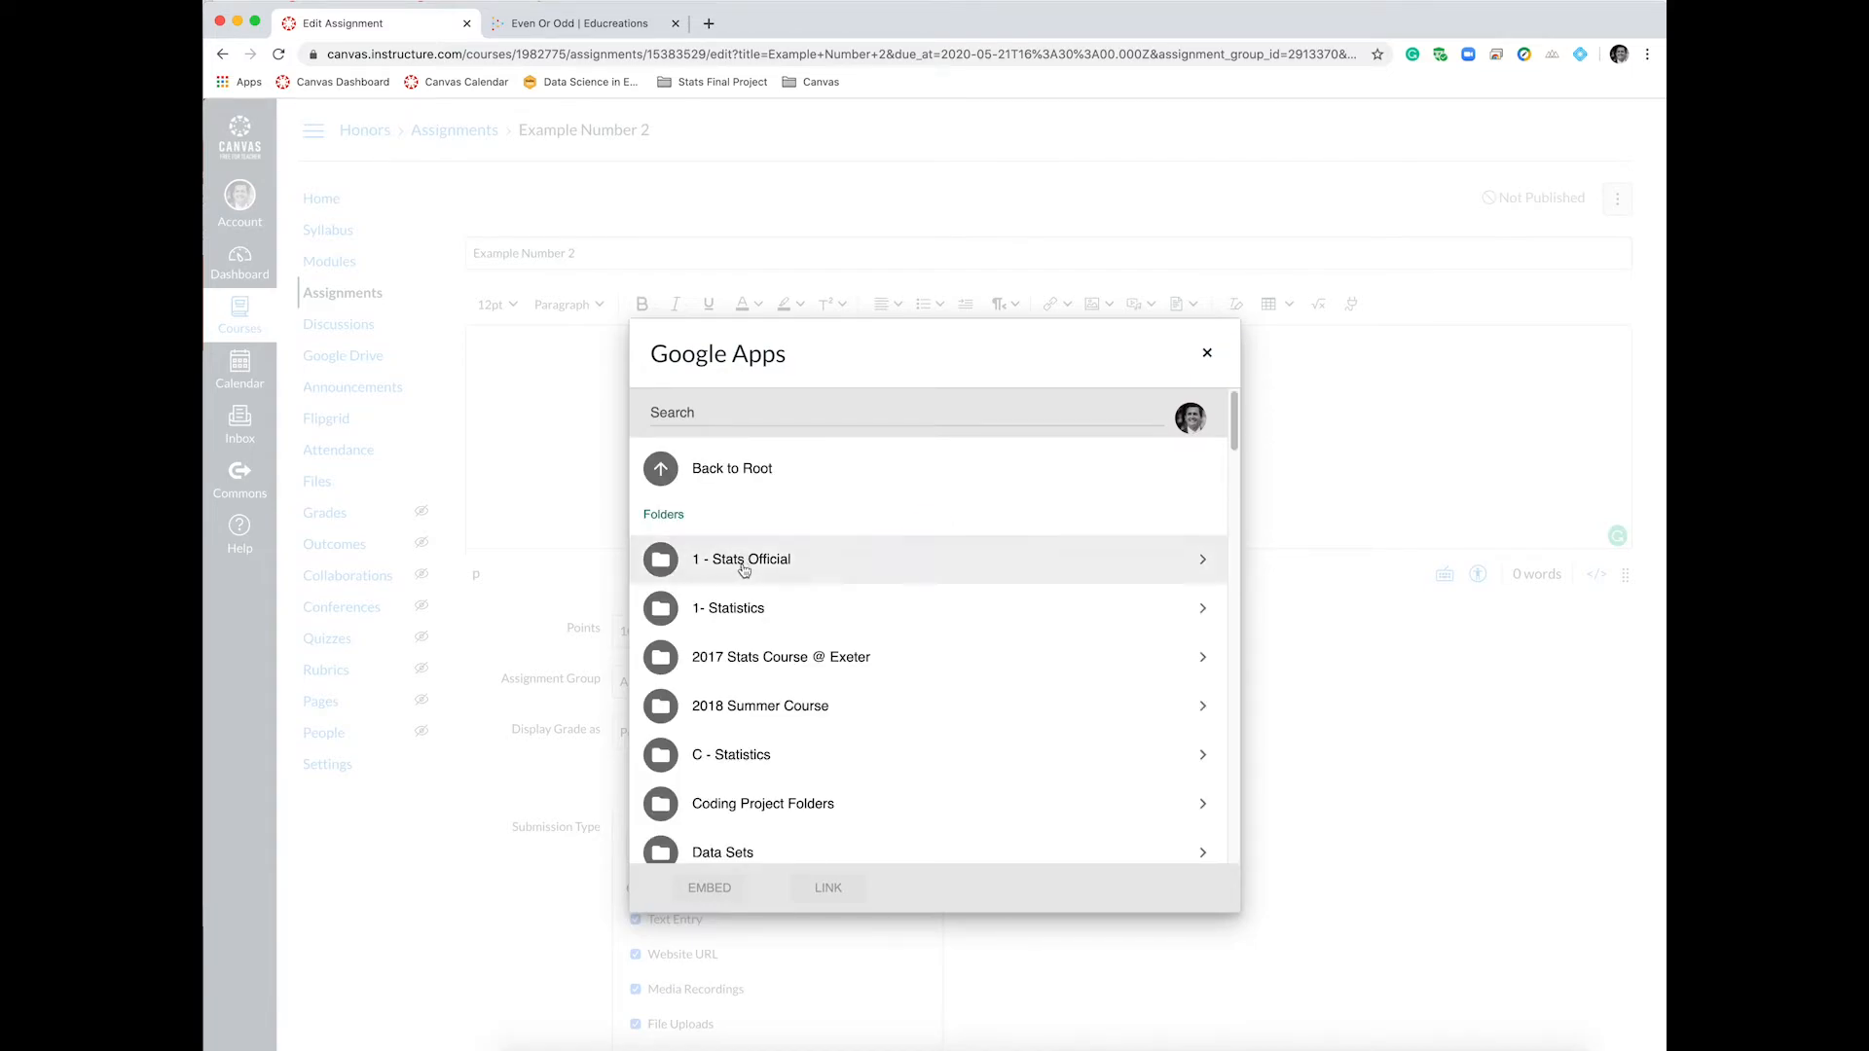
click(743, 563)
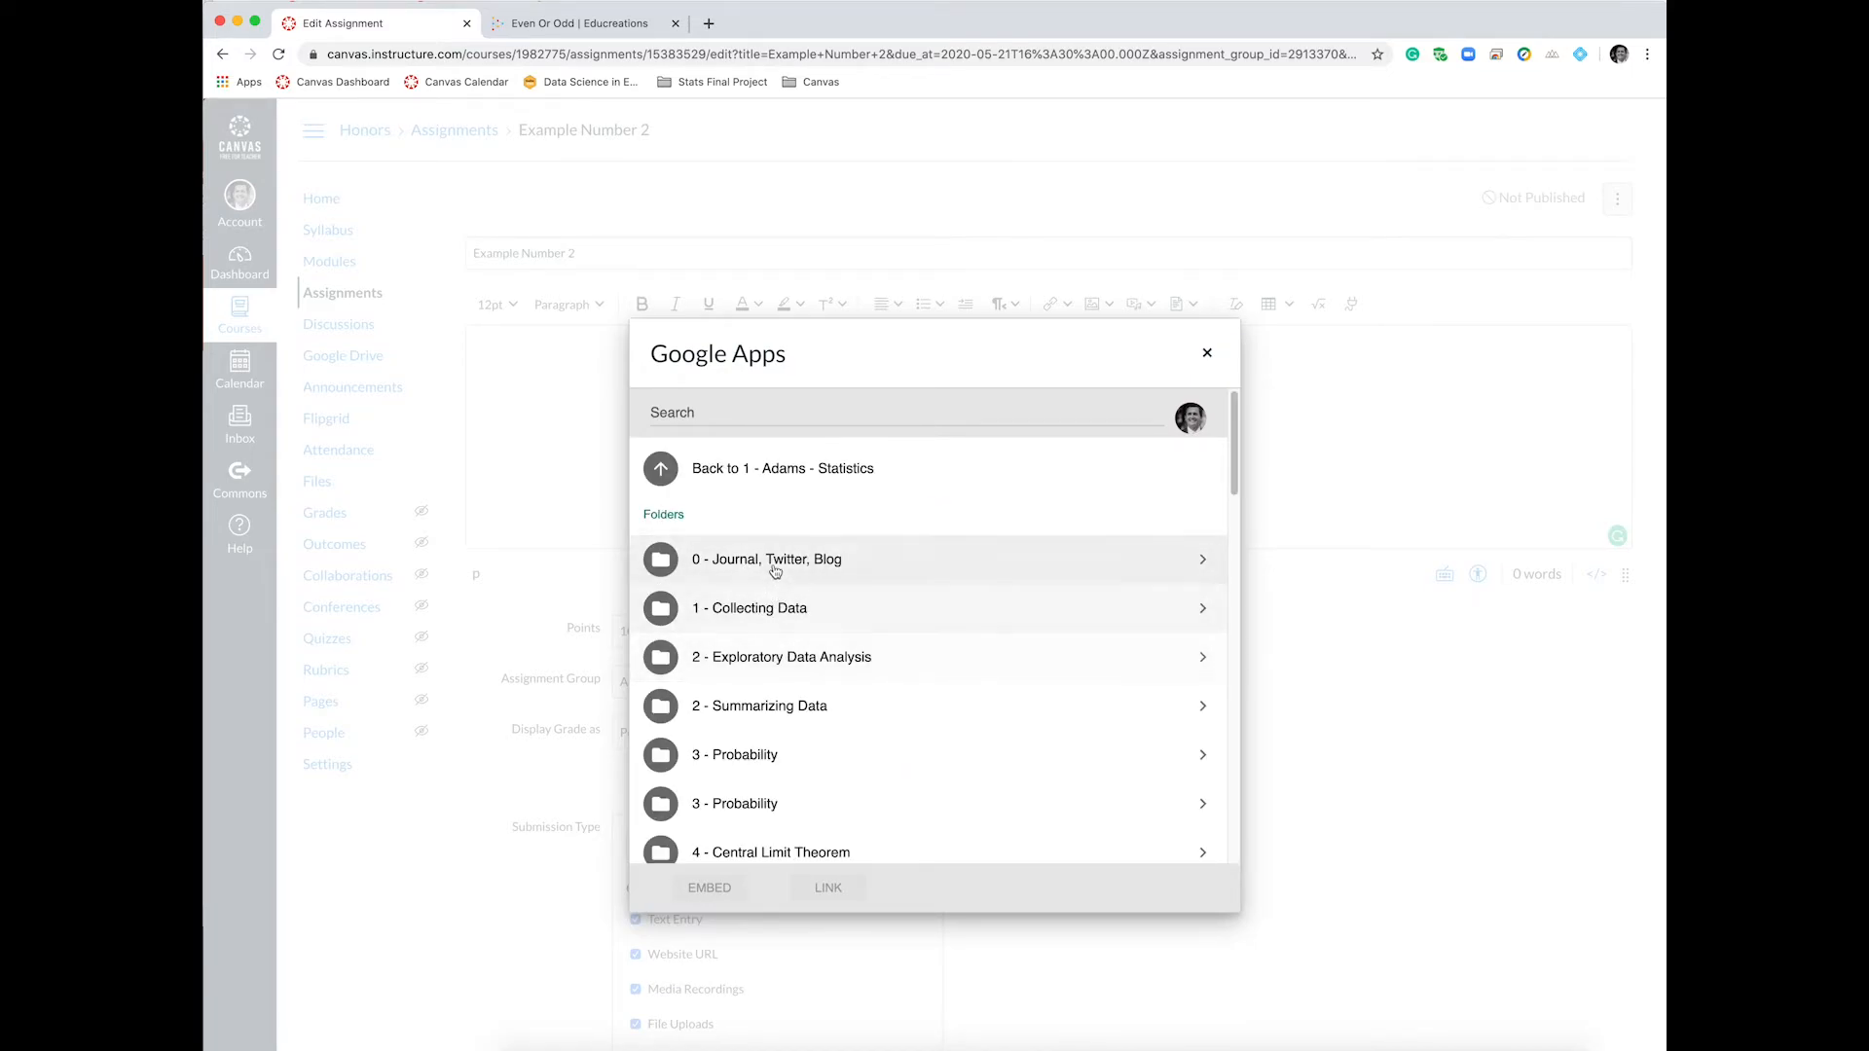
click(776, 569)
scroll(772, 768, down, 2)
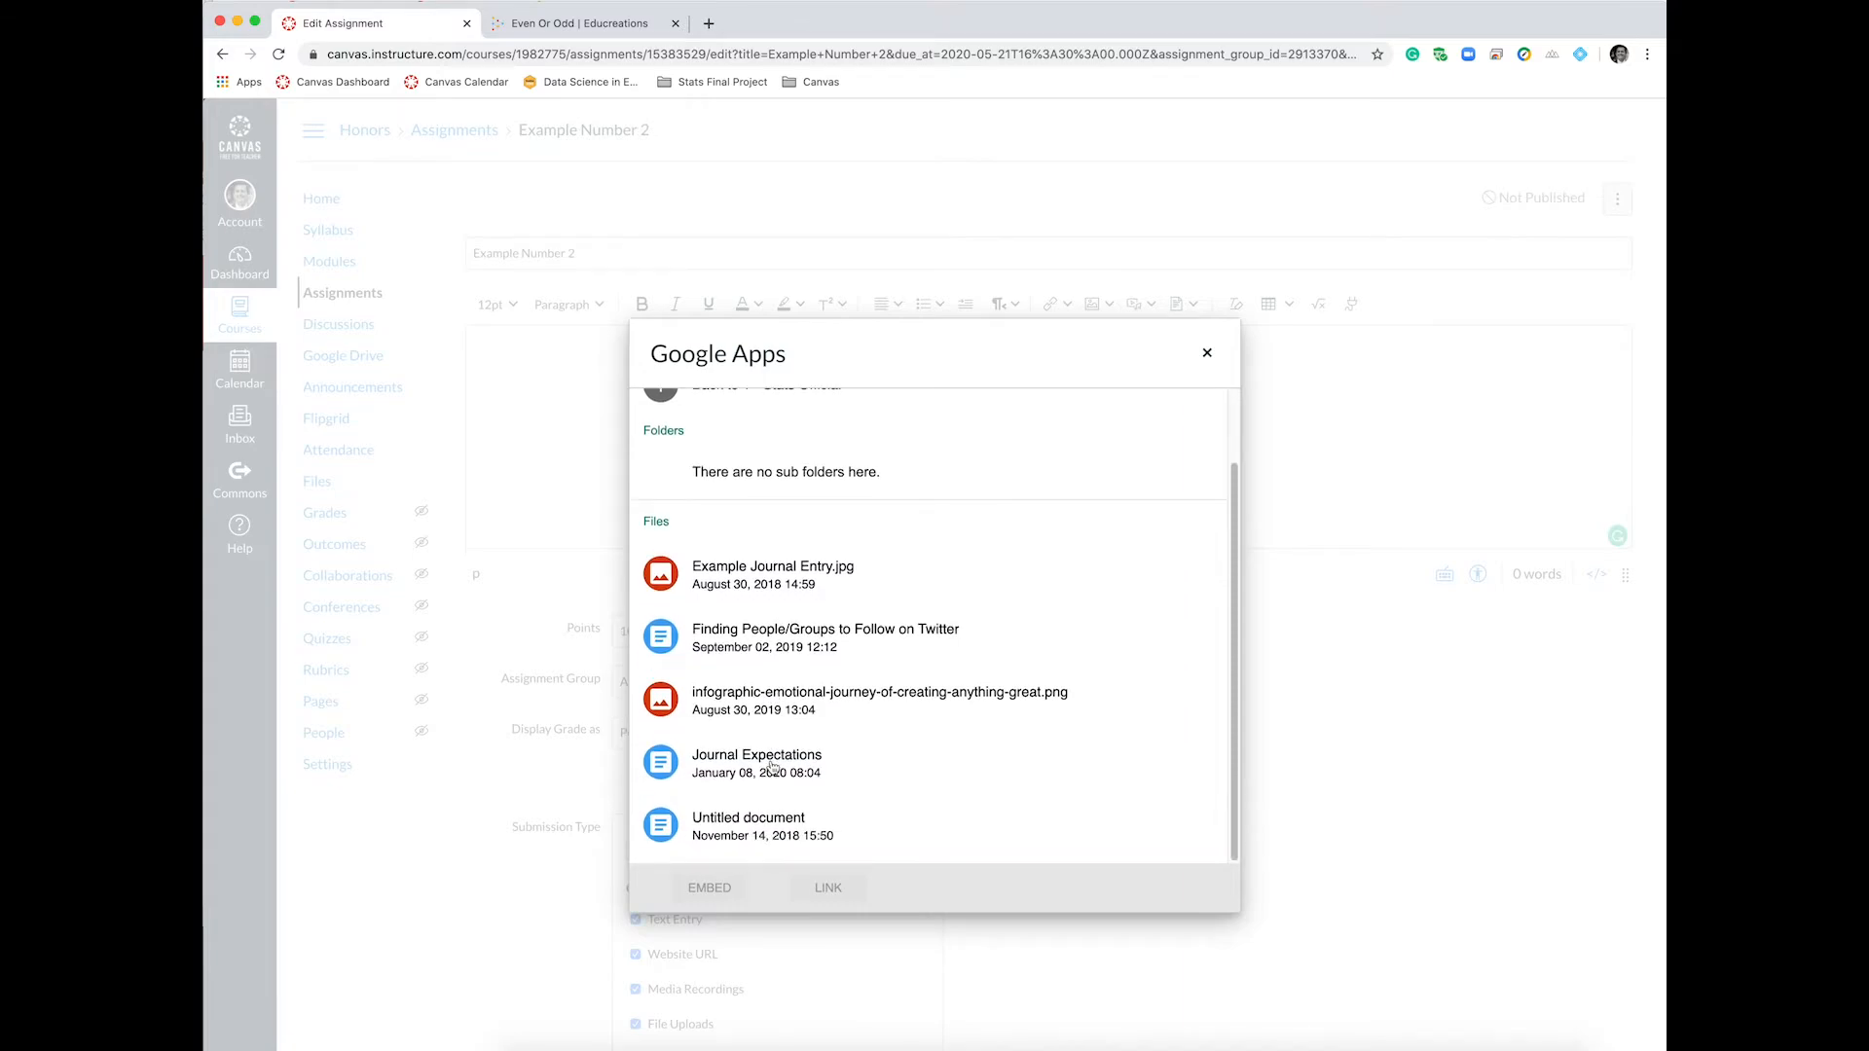
click(795, 642)
click(712, 888)
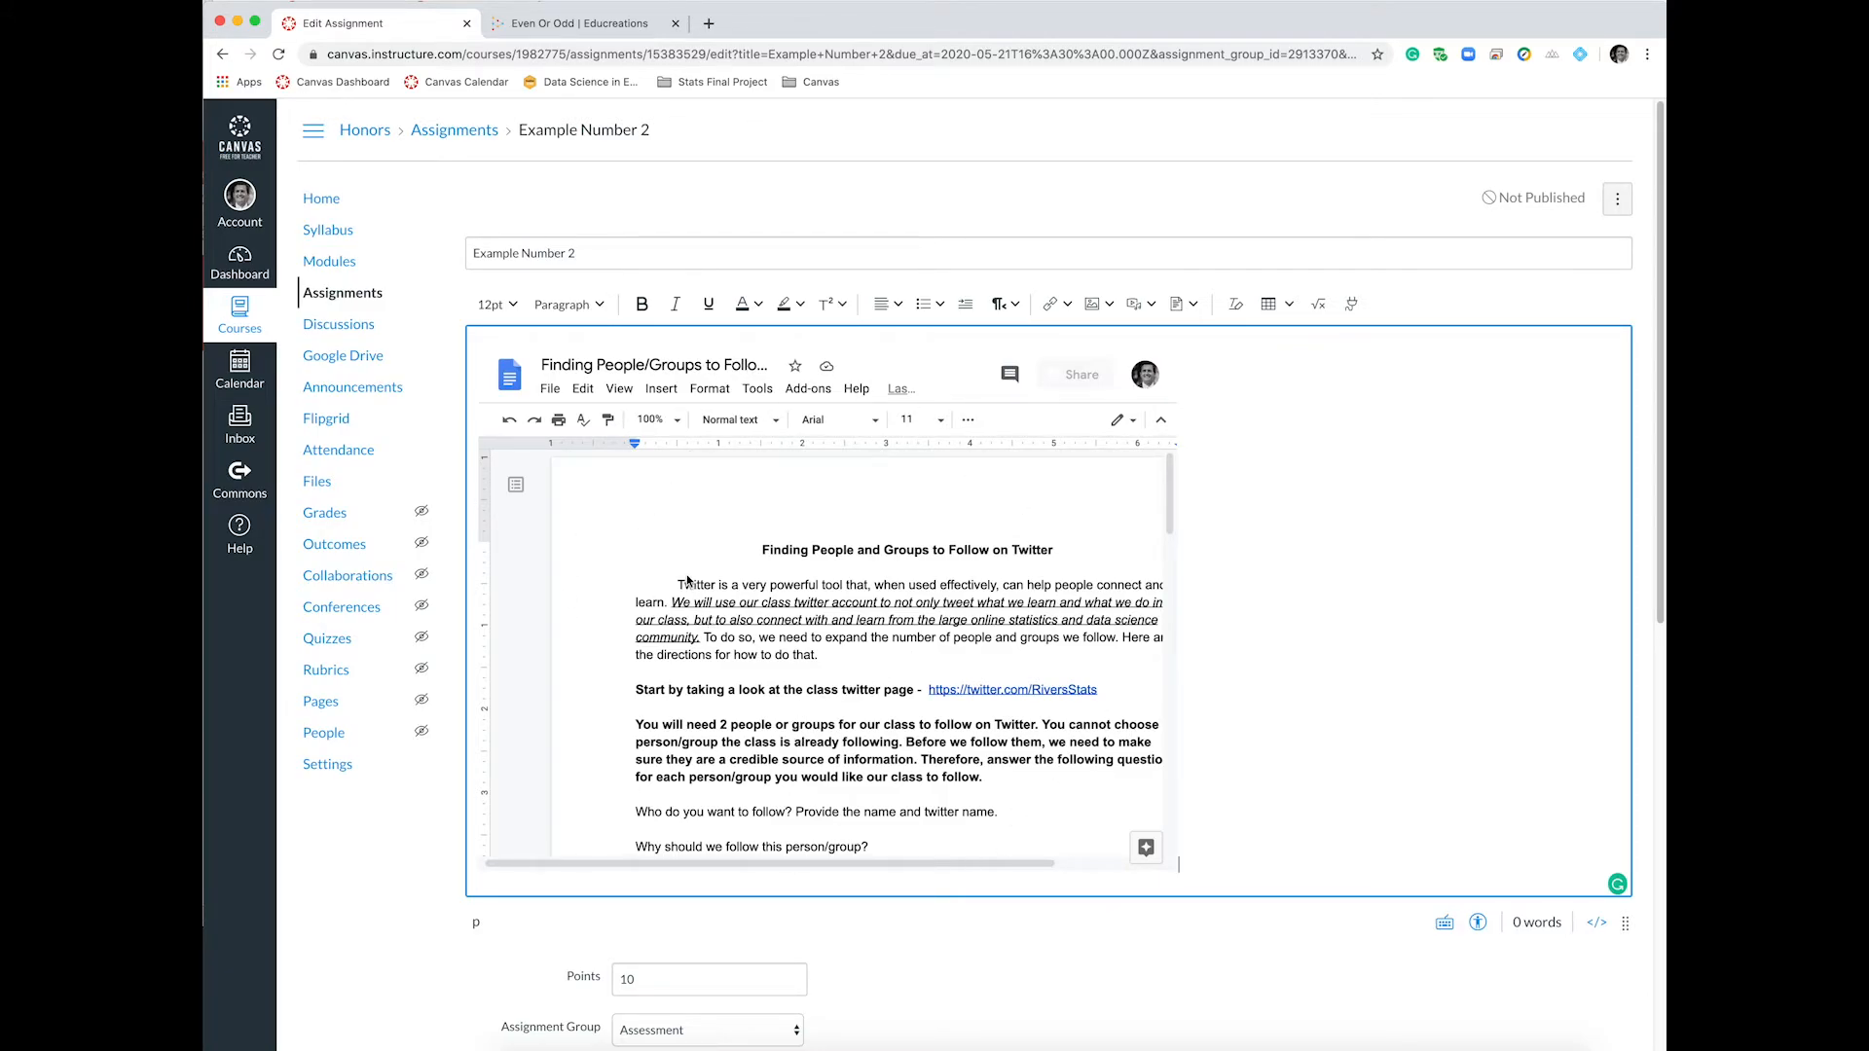
Review the embedded document, points, assignment group choices, grade display and online submission options.
scroll(707, 672, down, 1)
scroll(708, 675, up, 1)
scroll(918, 856, down, 6)
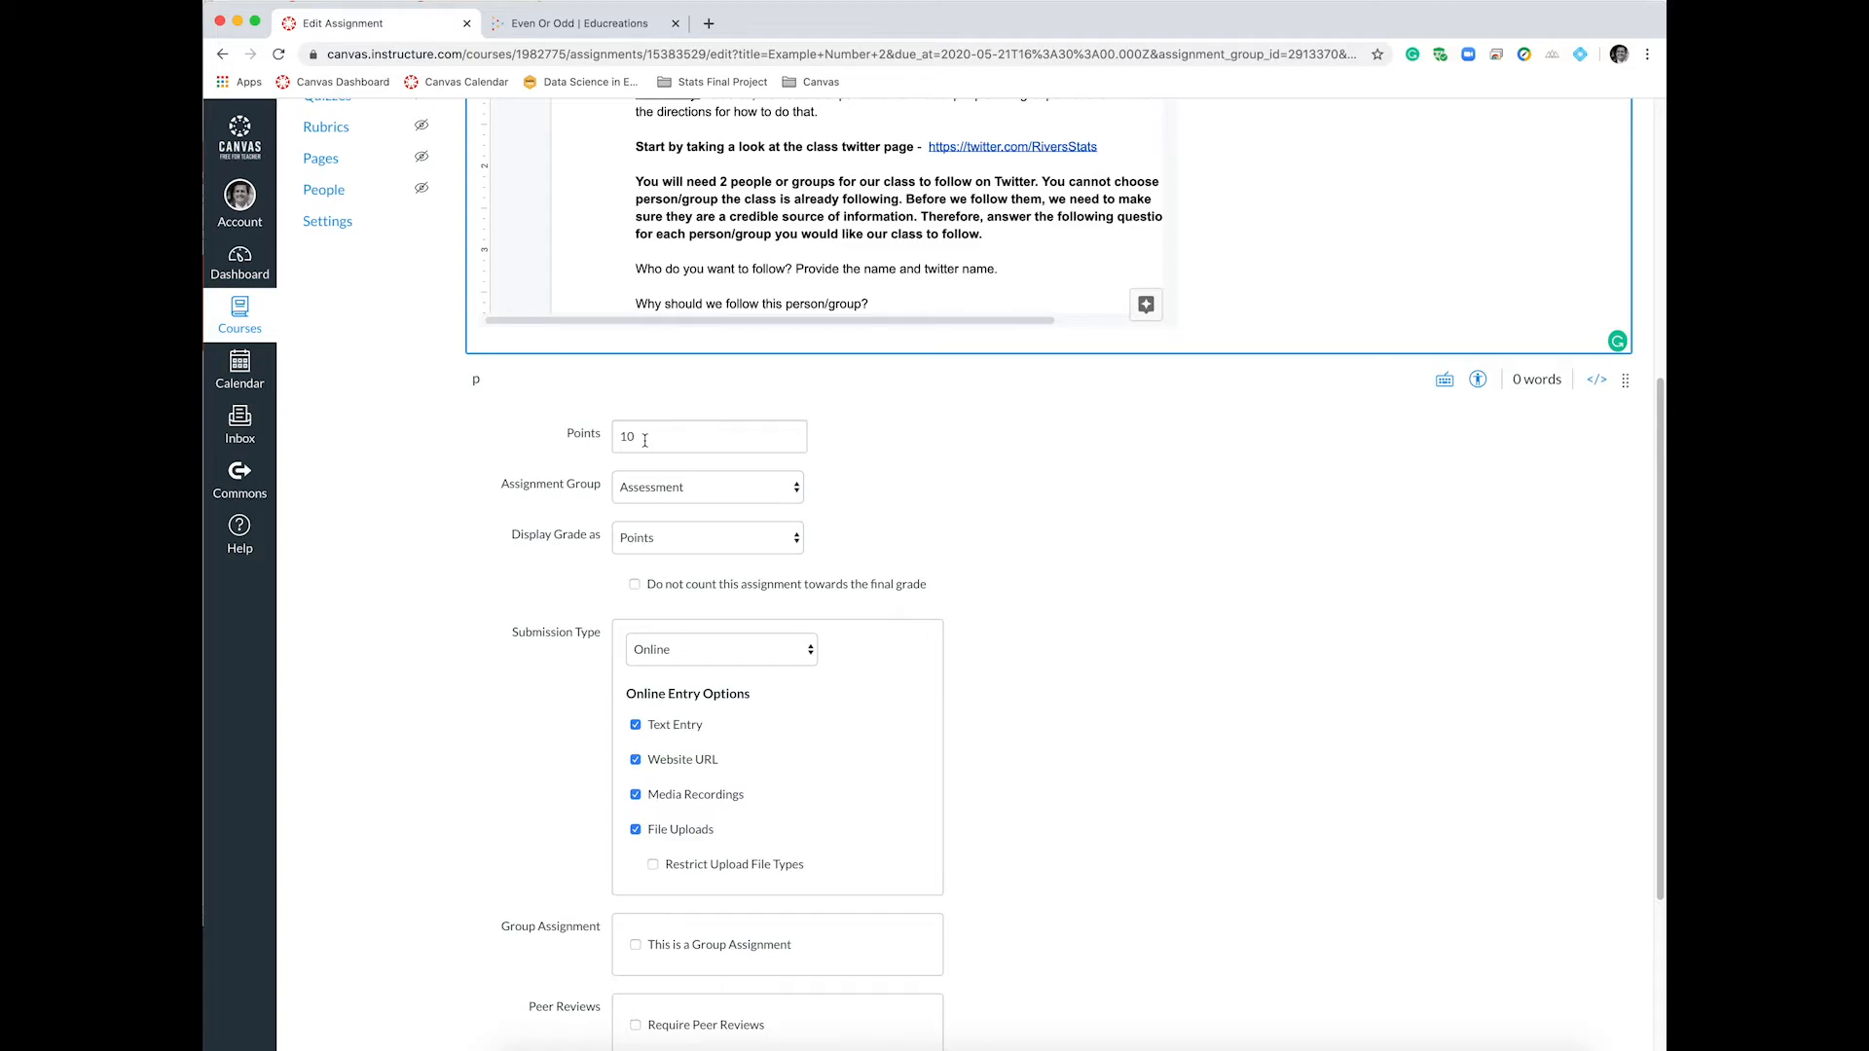
click(662, 492)
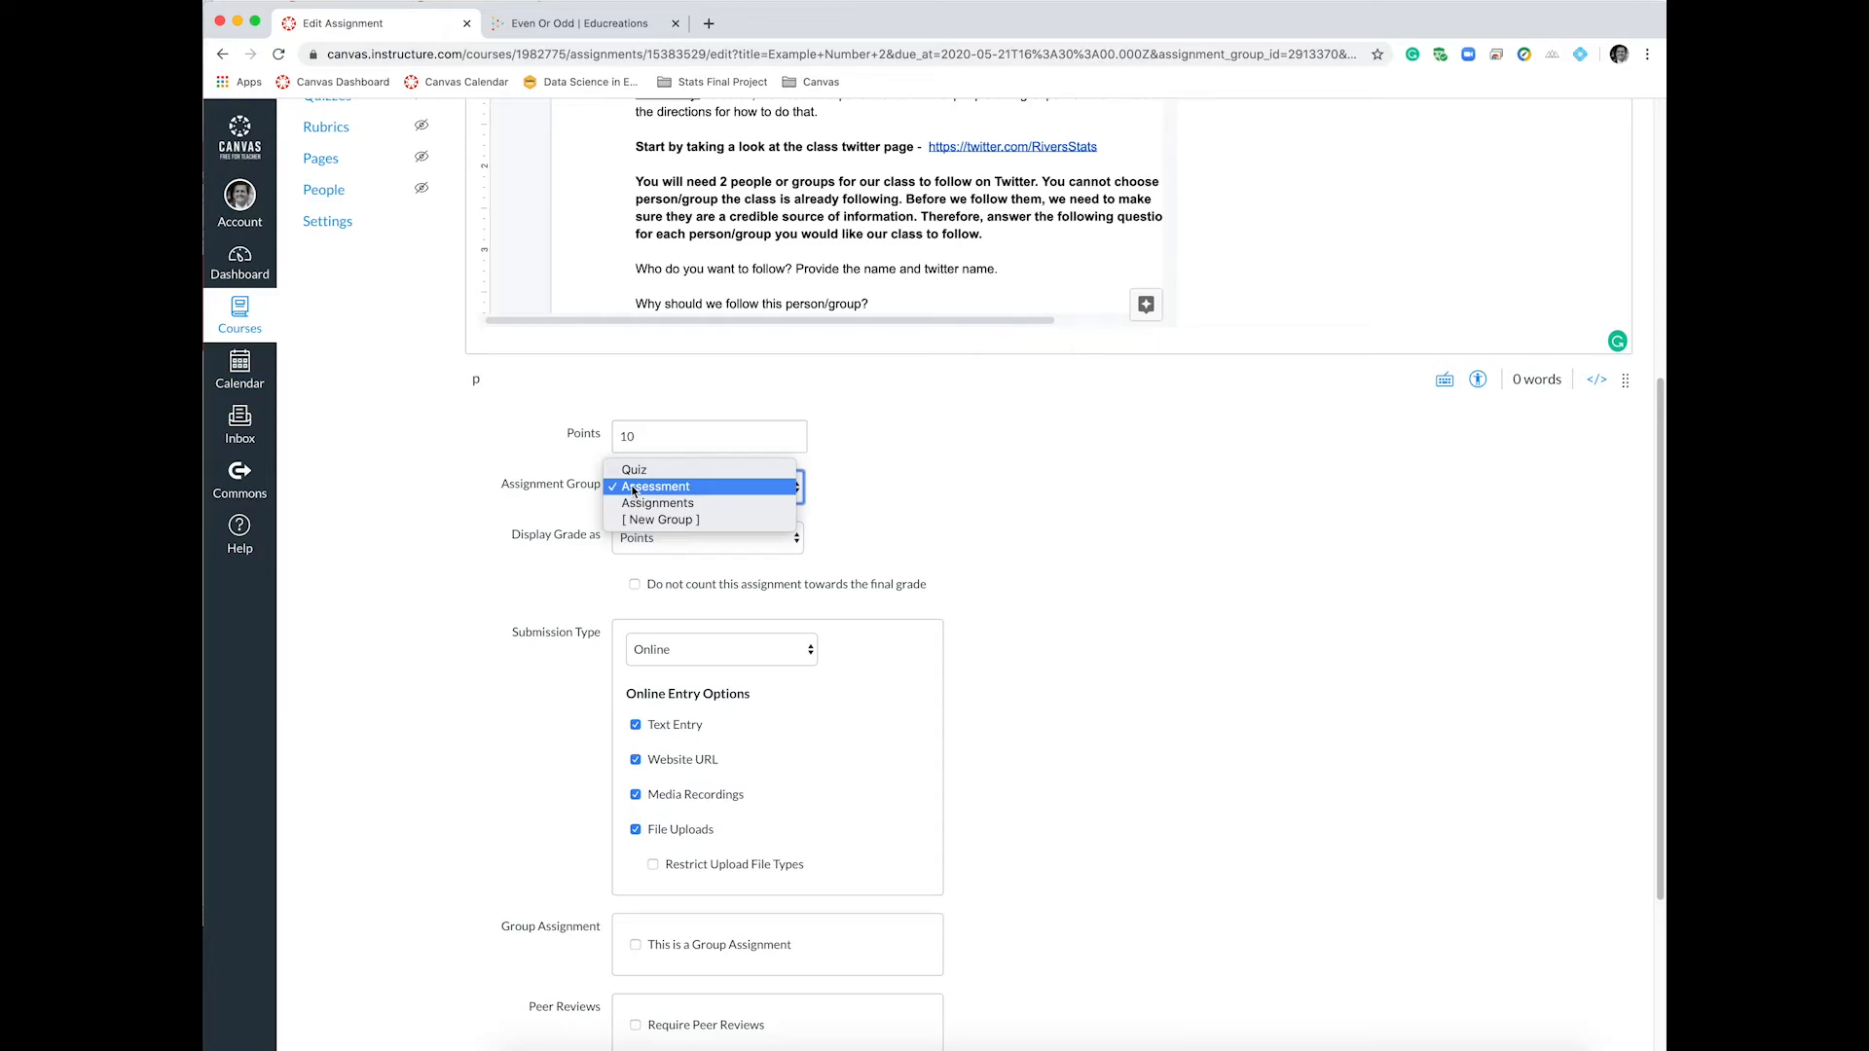
click(572, 514)
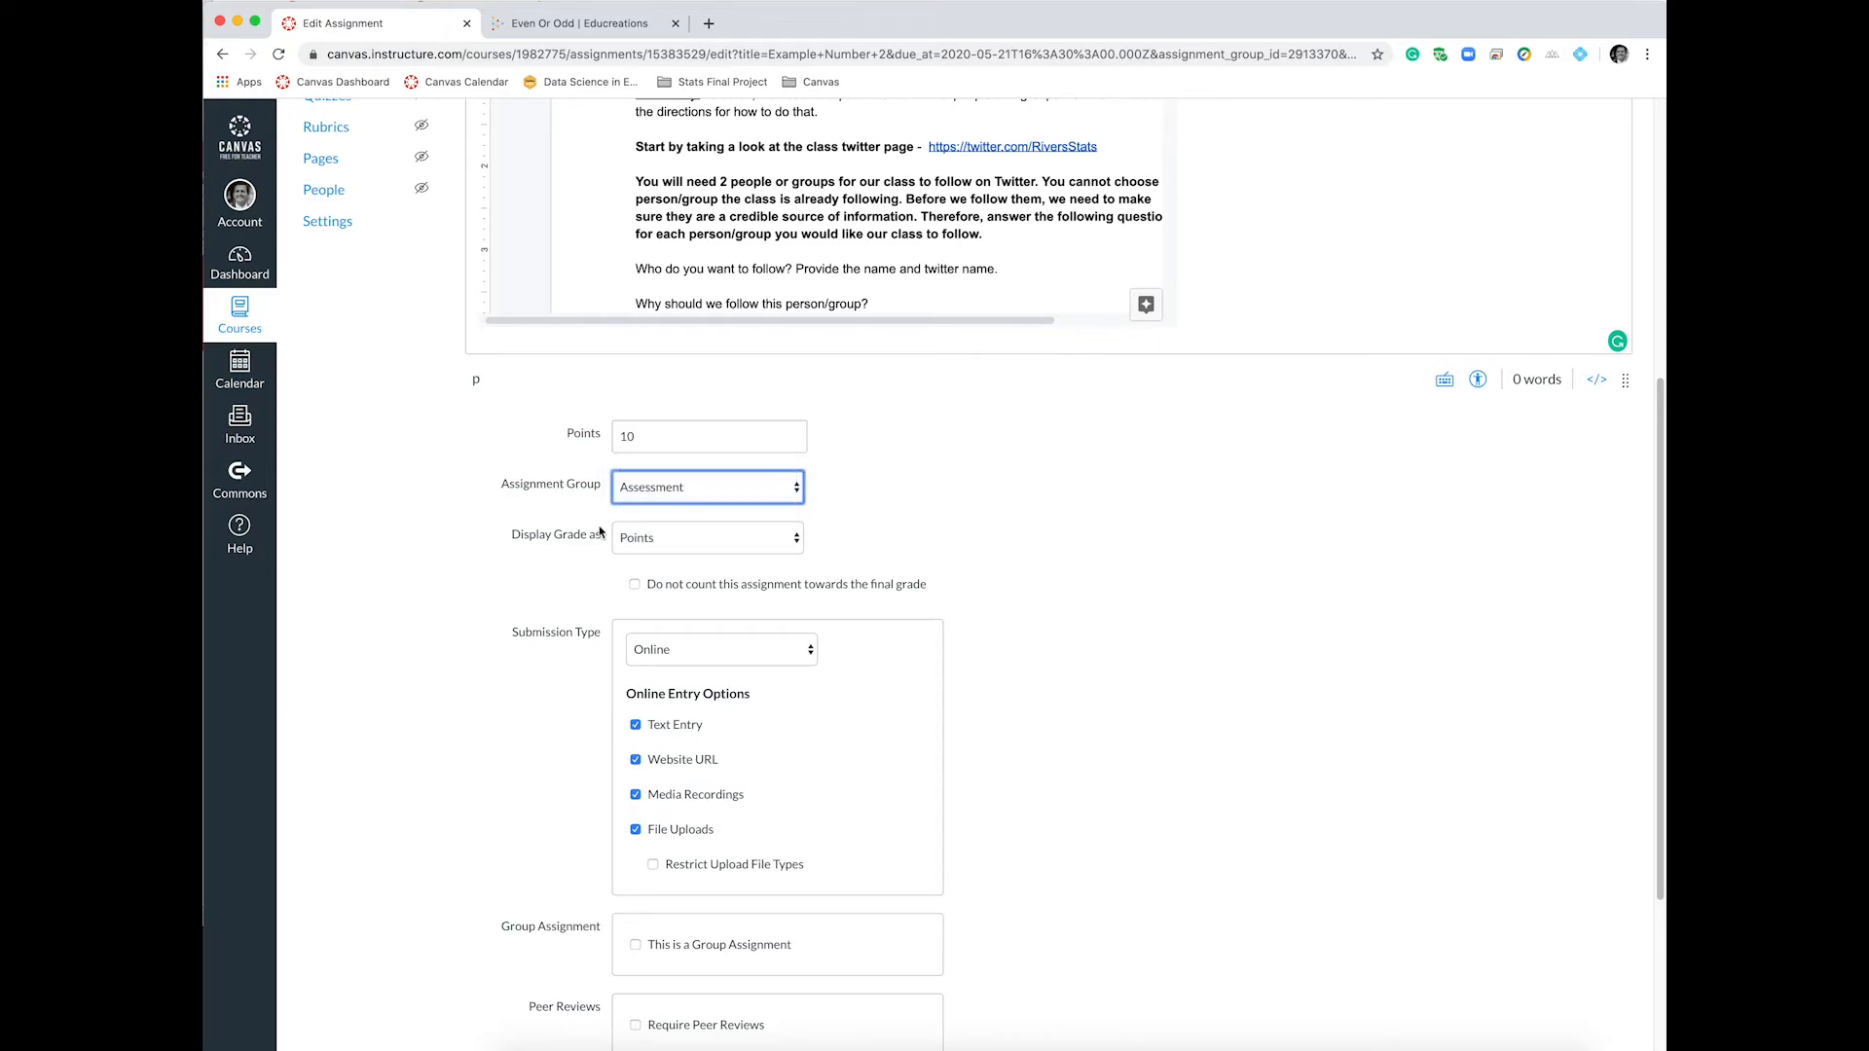
scroll(594, 613, down, 3)
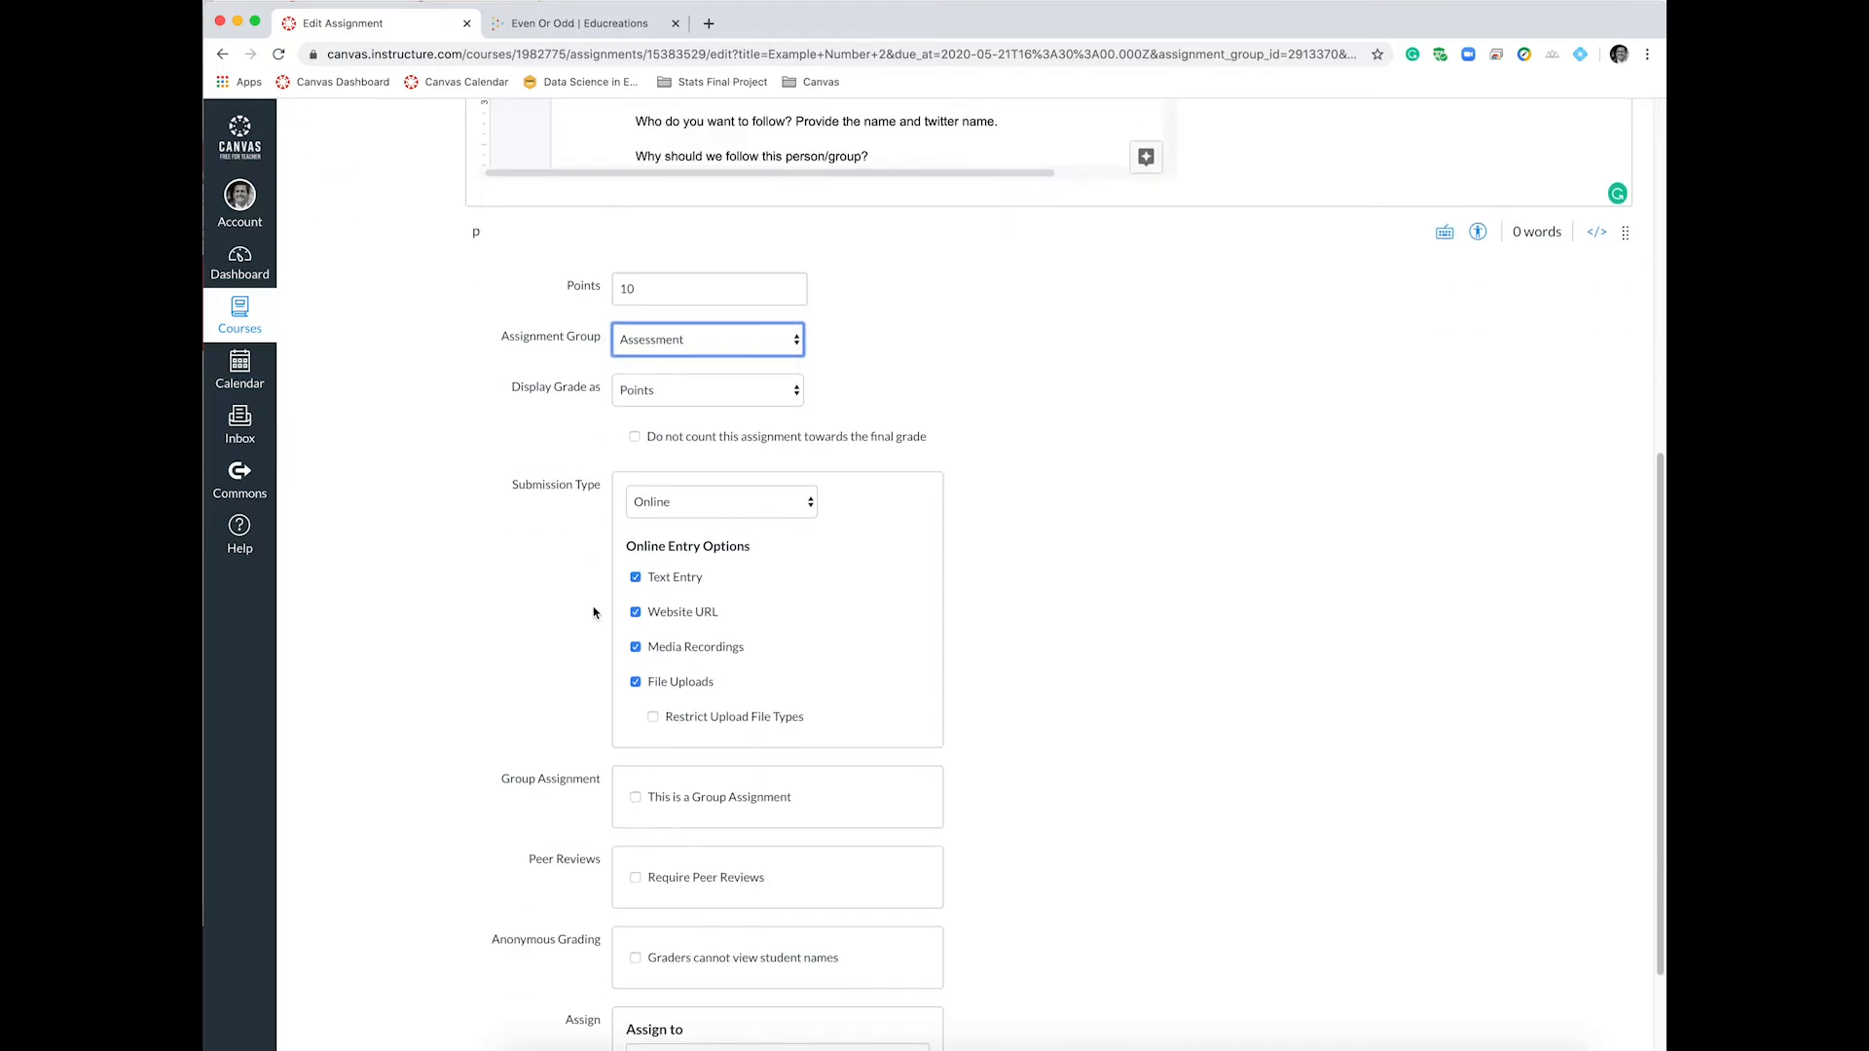
scroll(594, 613, down, 1)
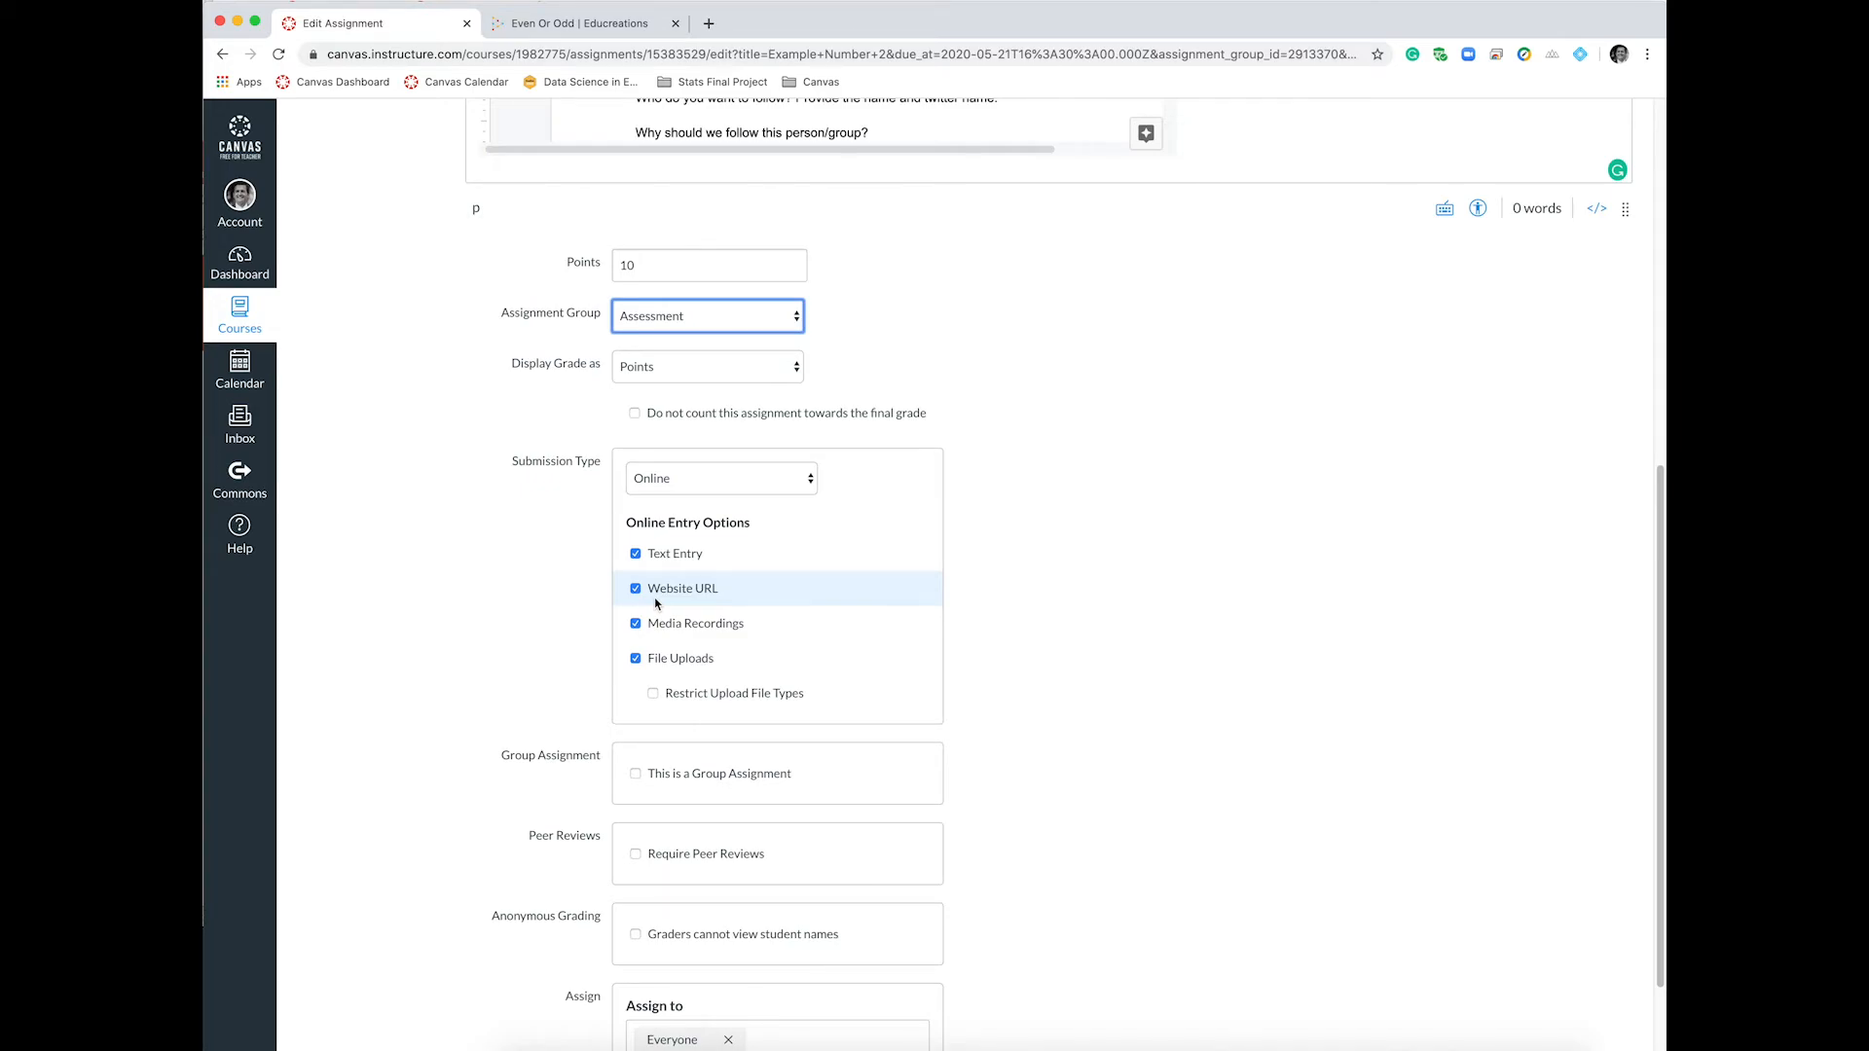
Mark the assignment as a group assignment without creating a group set, and require peer reviews.
scroll(1090, 730, down, 5)
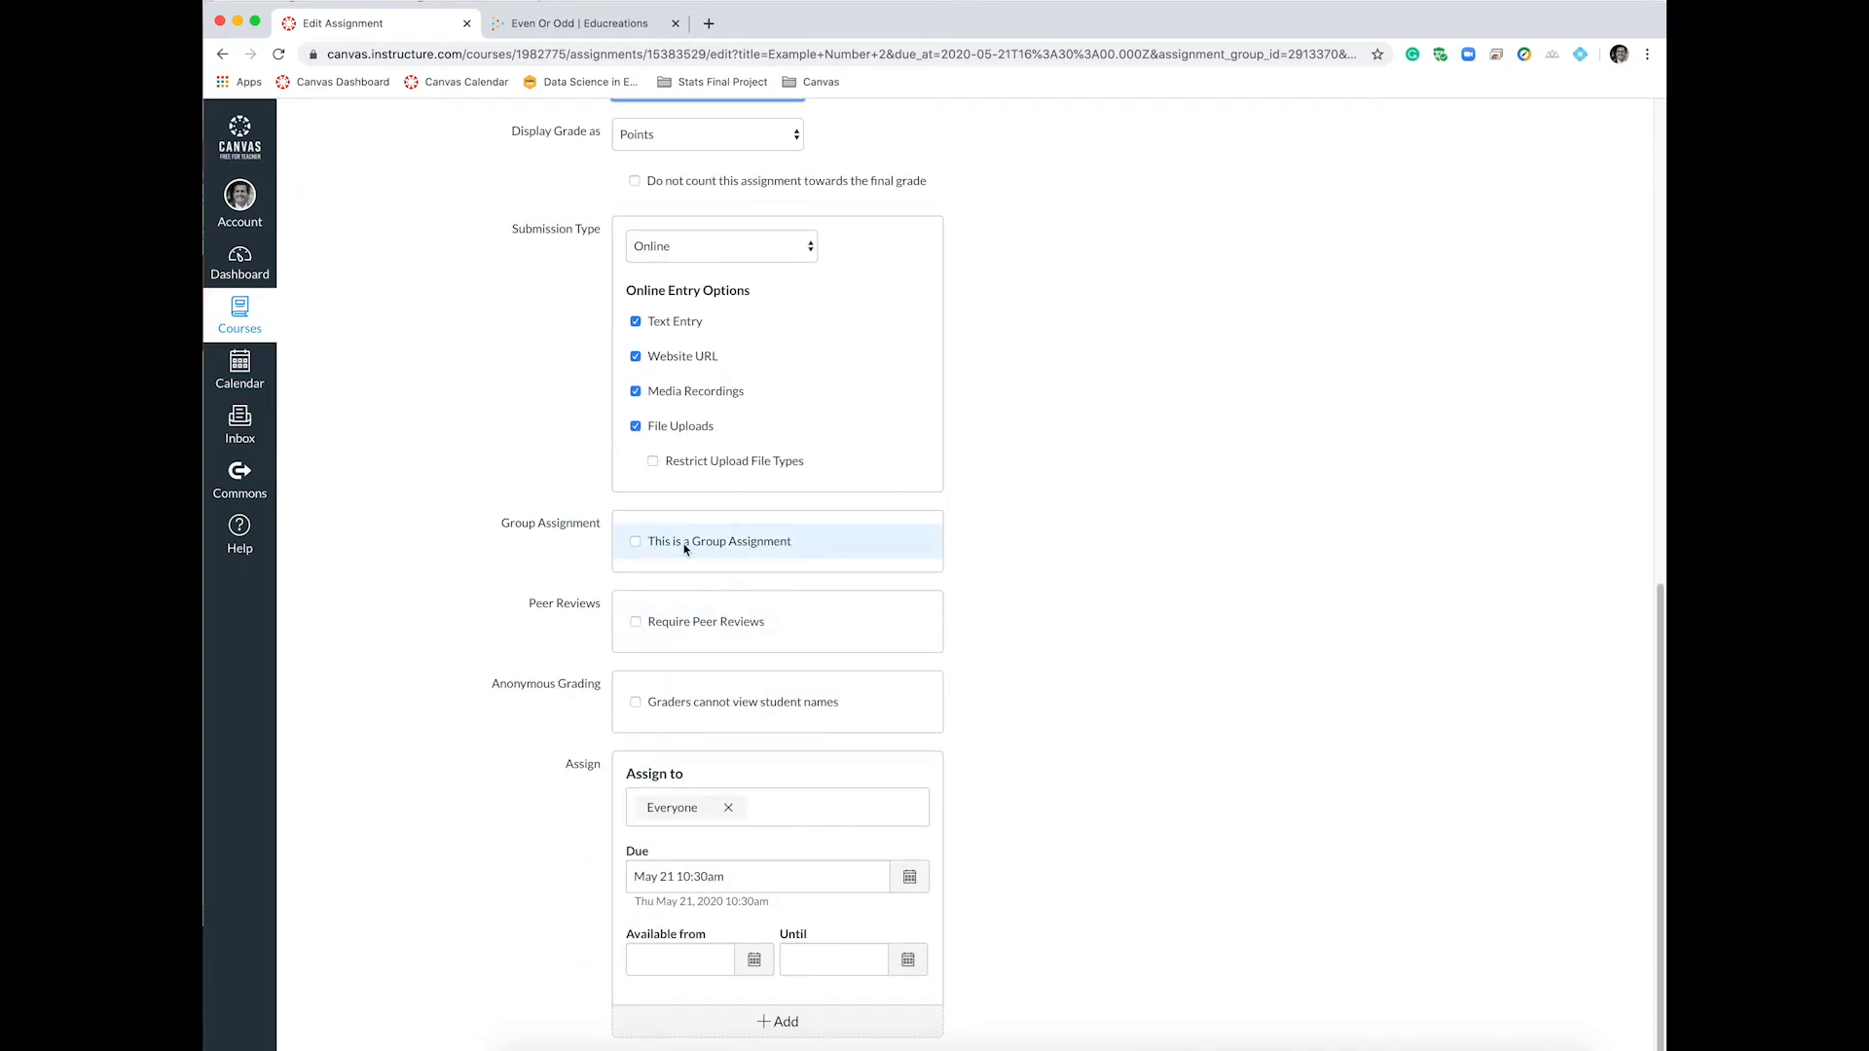
click(684, 547)
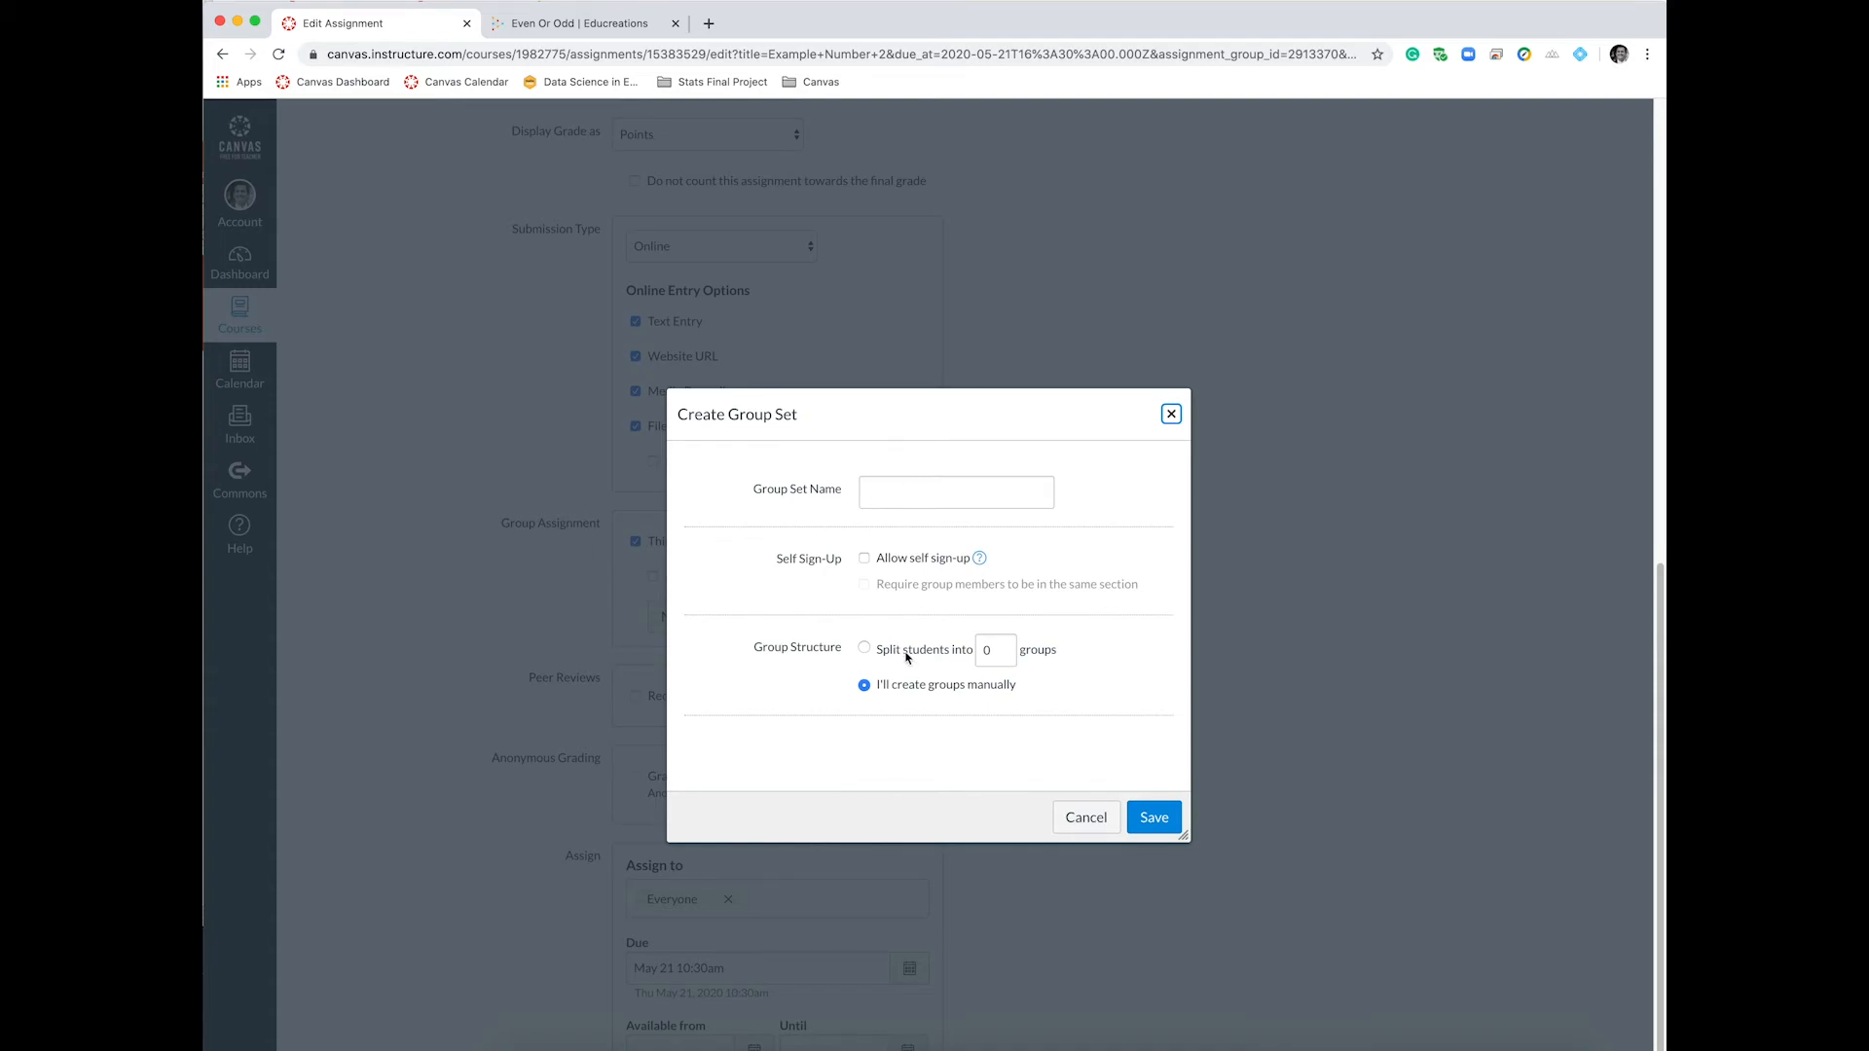
click(1171, 414)
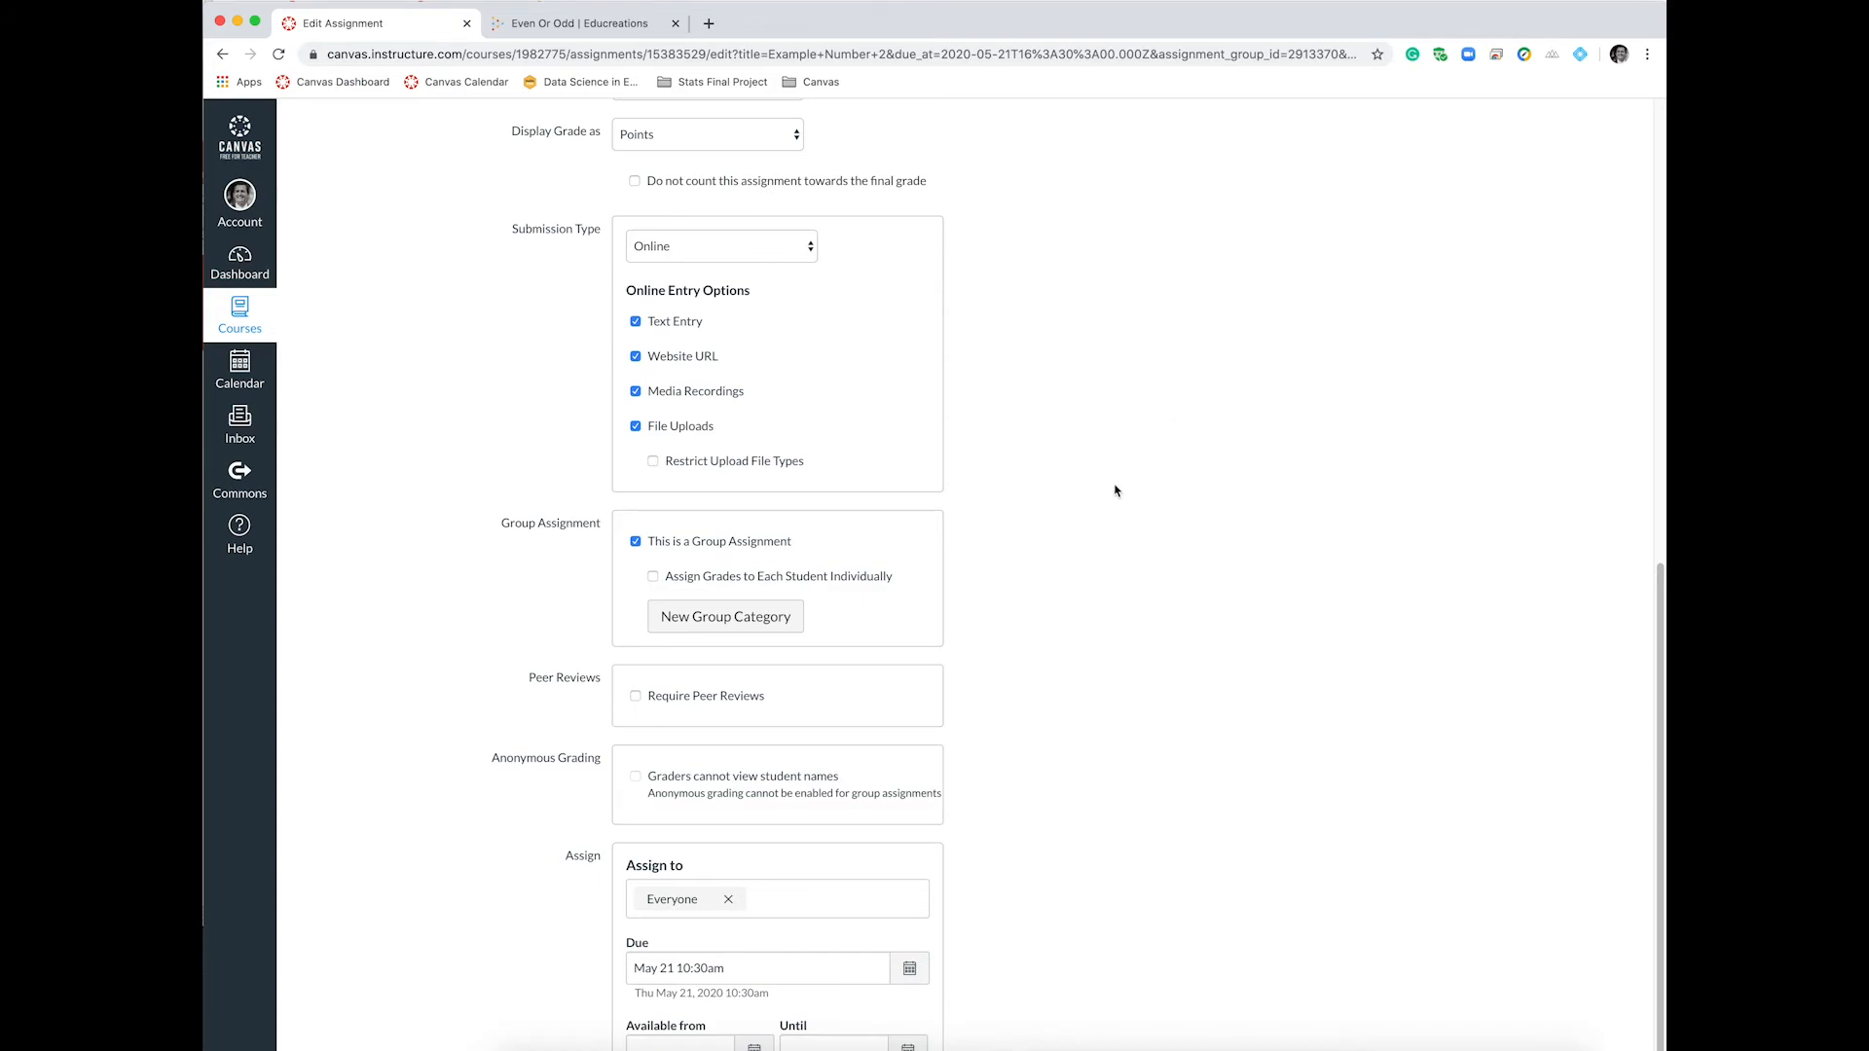
scroll(1065, 505, down, 3)
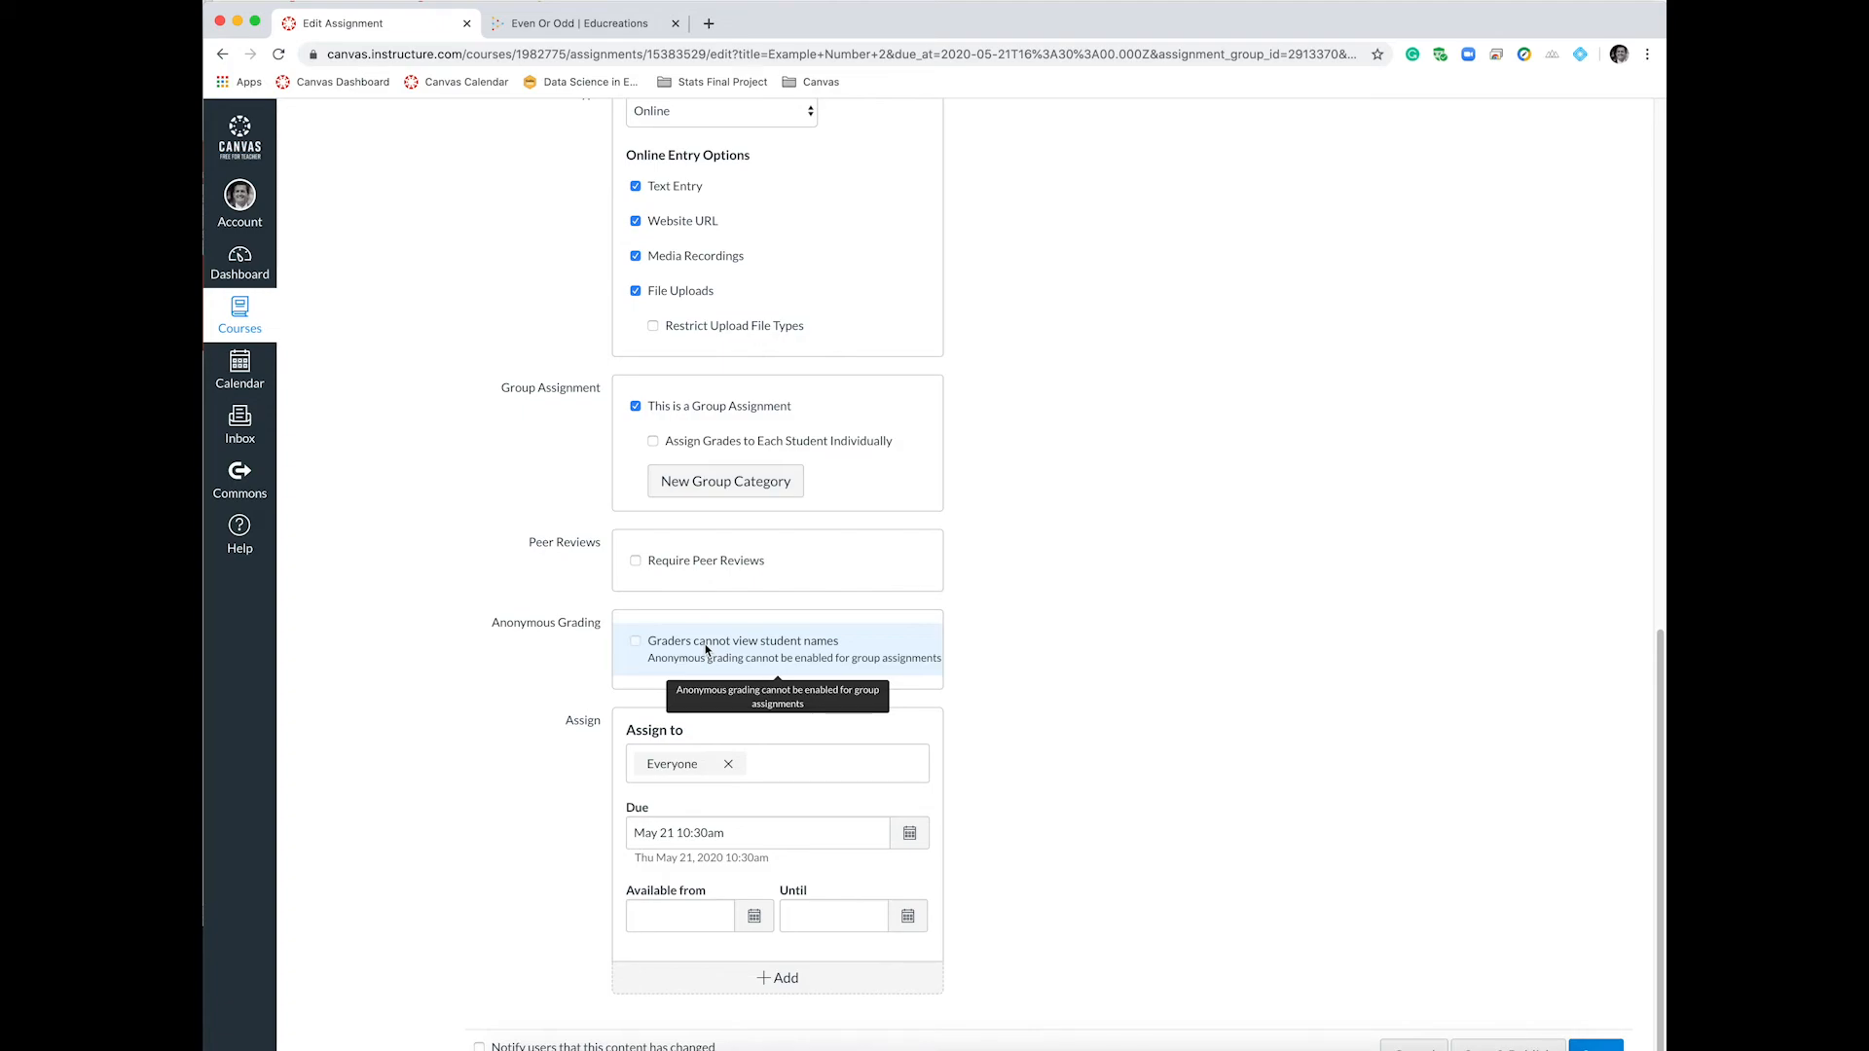
click(687, 573)
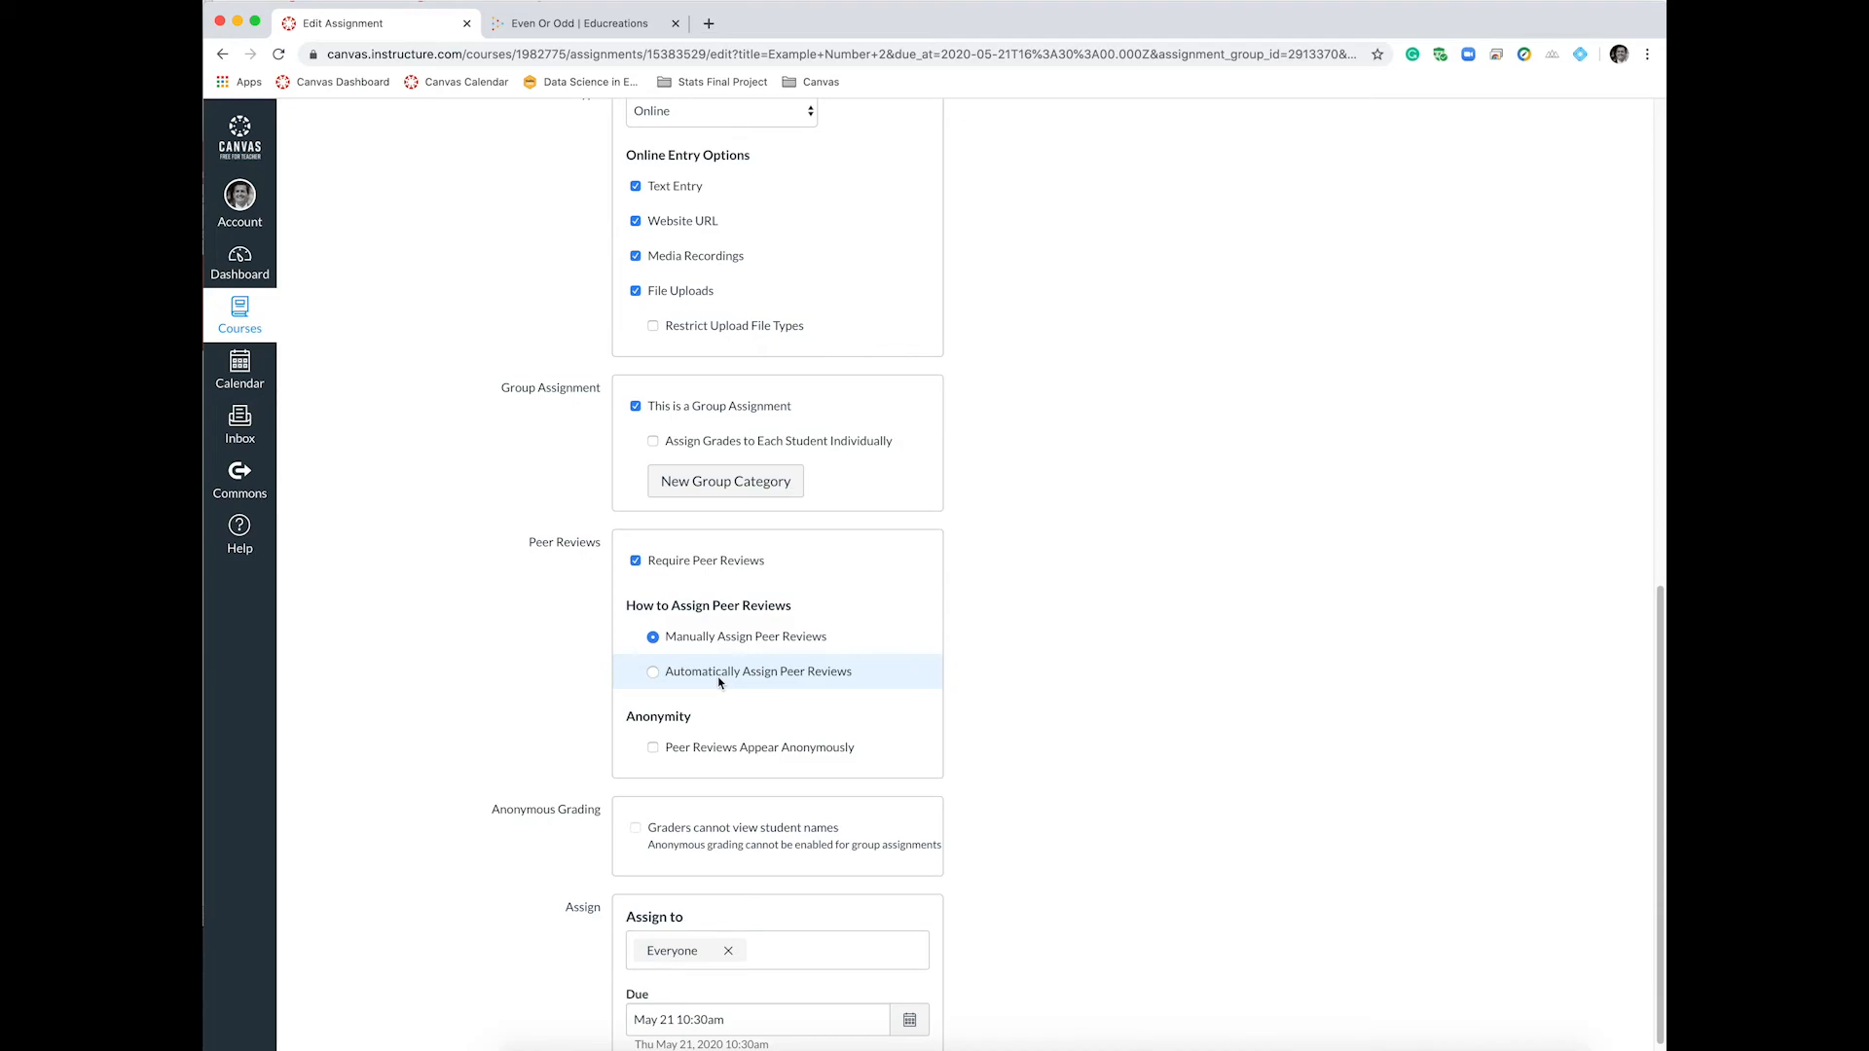
Examine the assign-to choices and due date settings, and look back over the assignment form up to its description.
scroll(588, 722, down, 4)
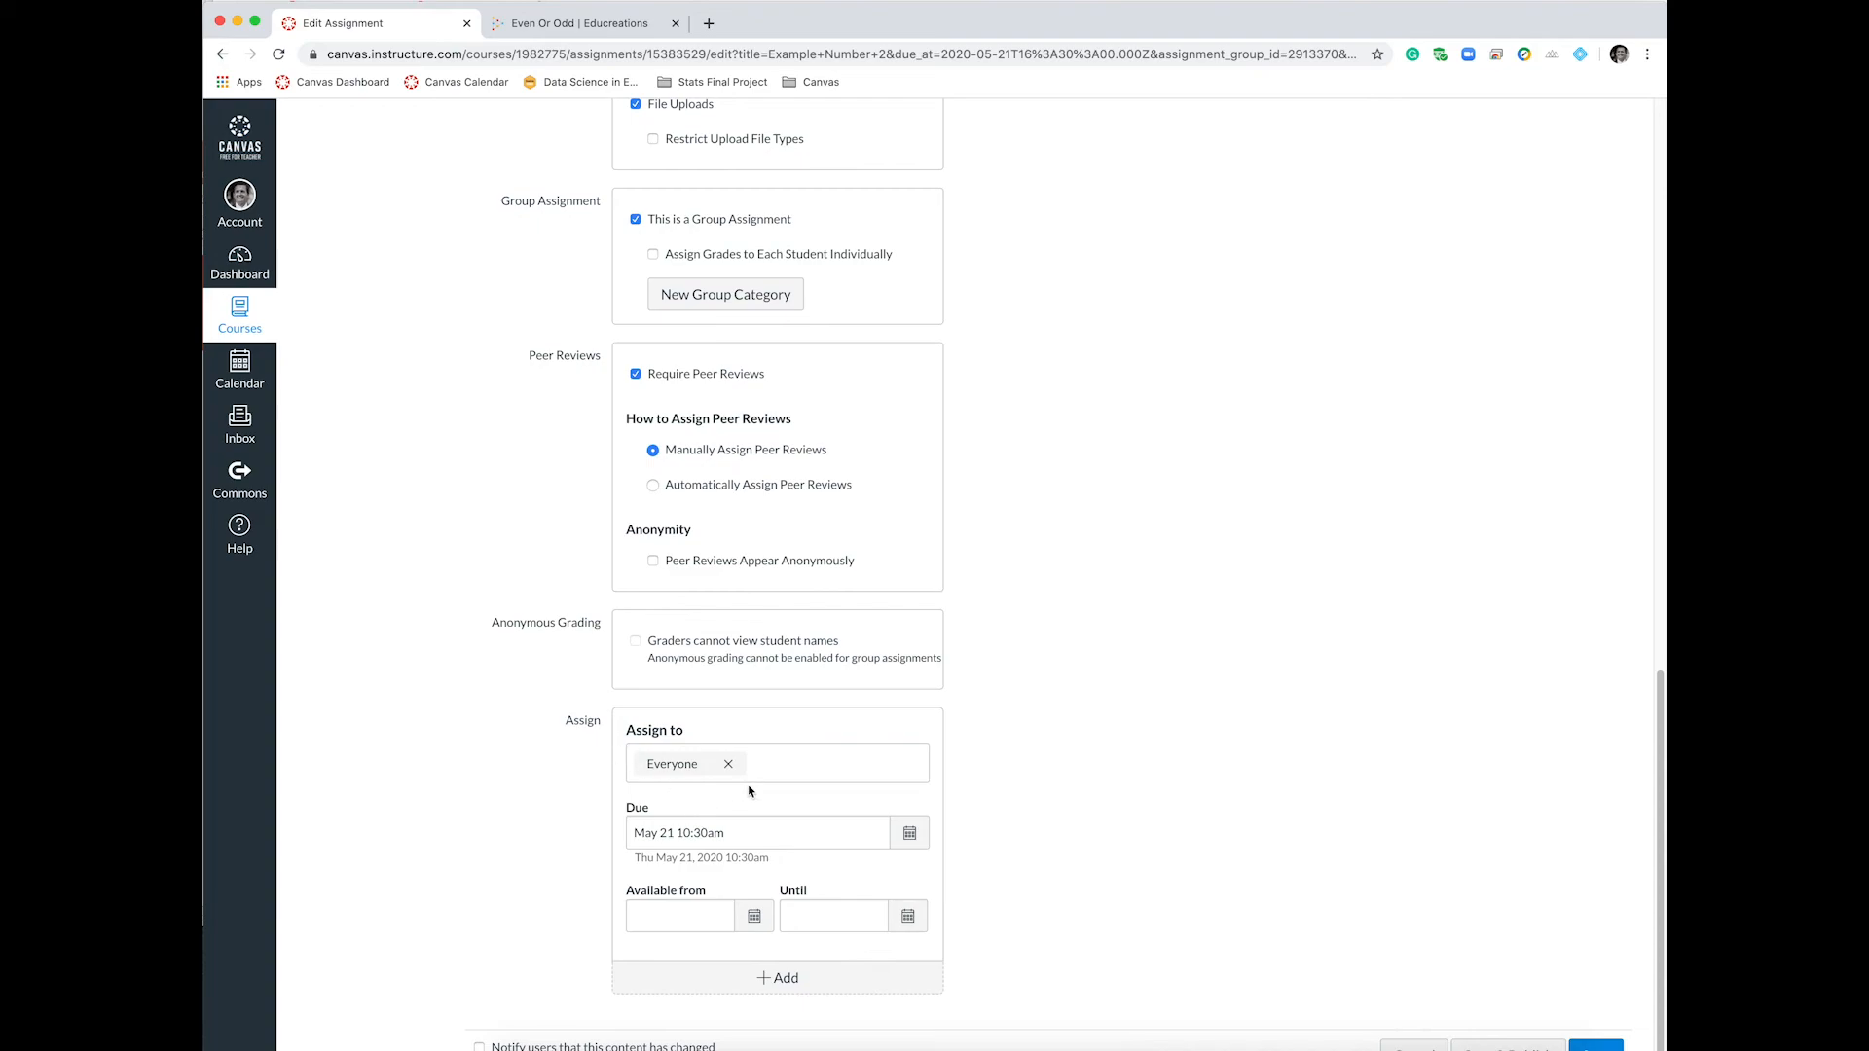
click(750, 769)
click(463, 776)
scroll(1295, 774, up, 15)
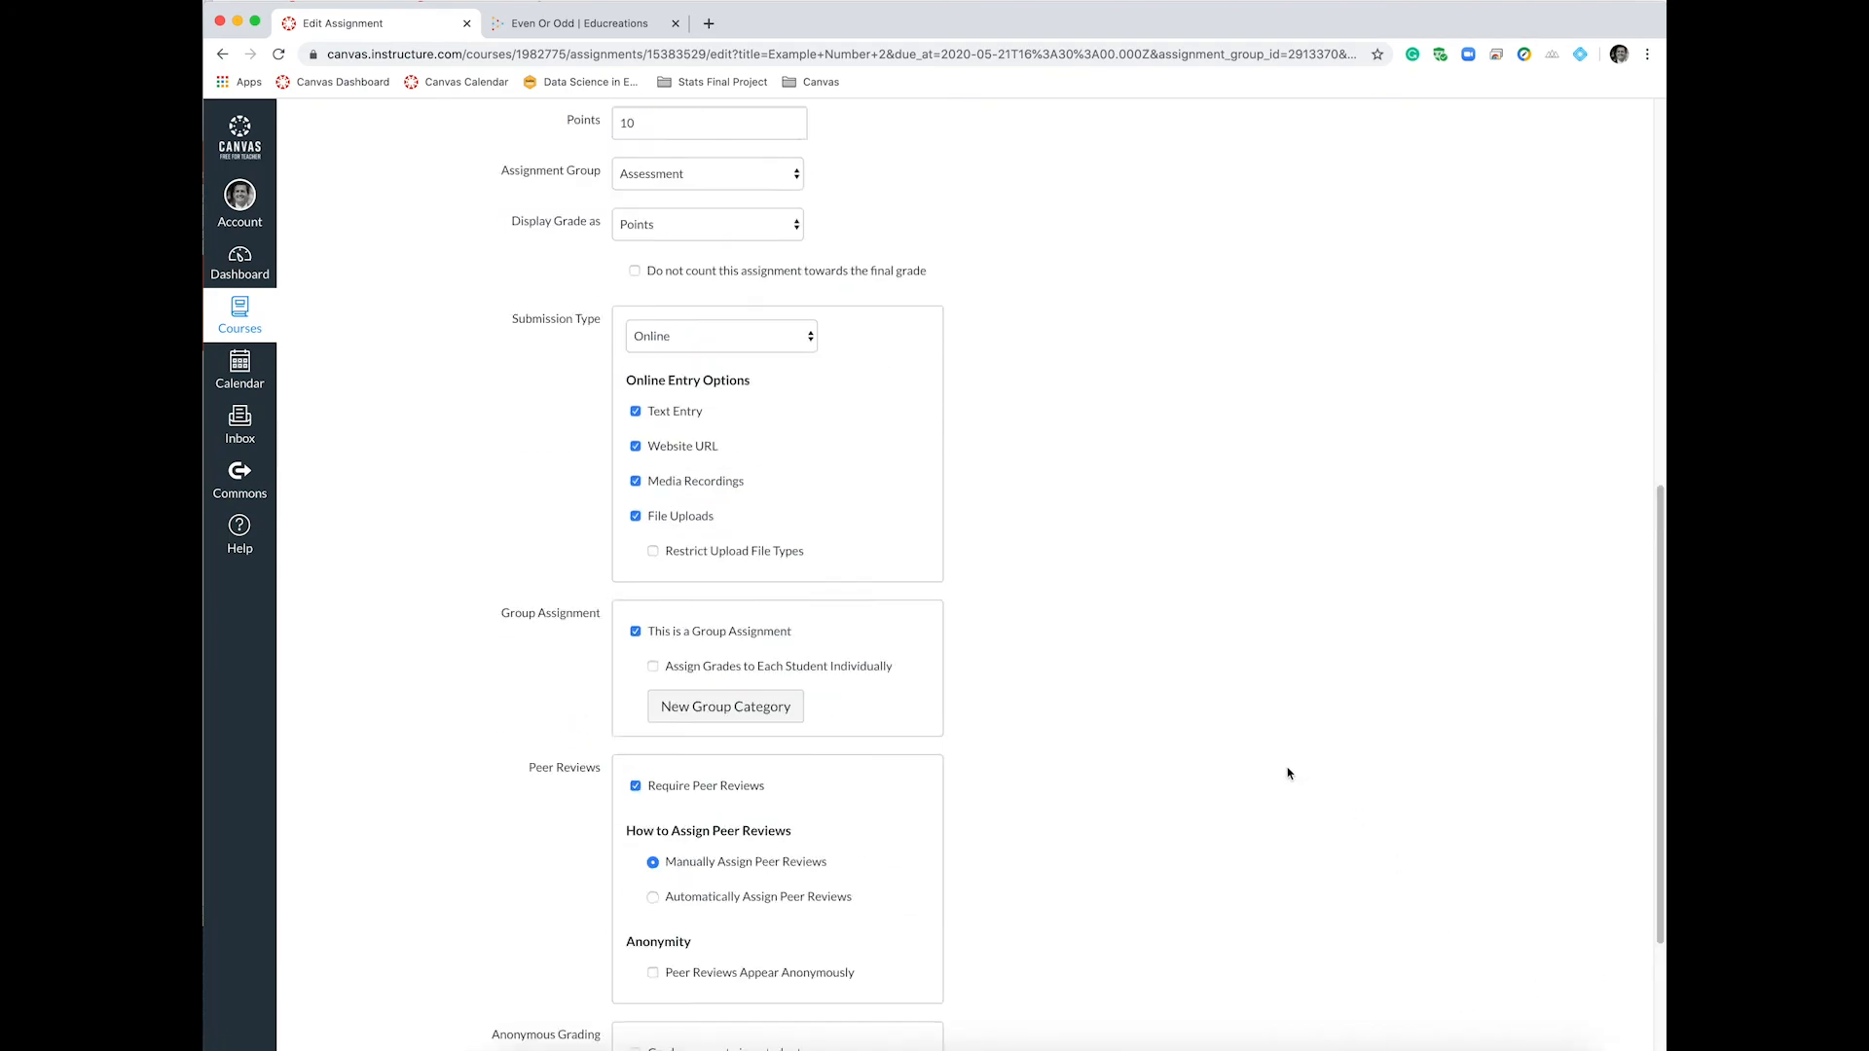
scroll(1288, 774, up, 2)
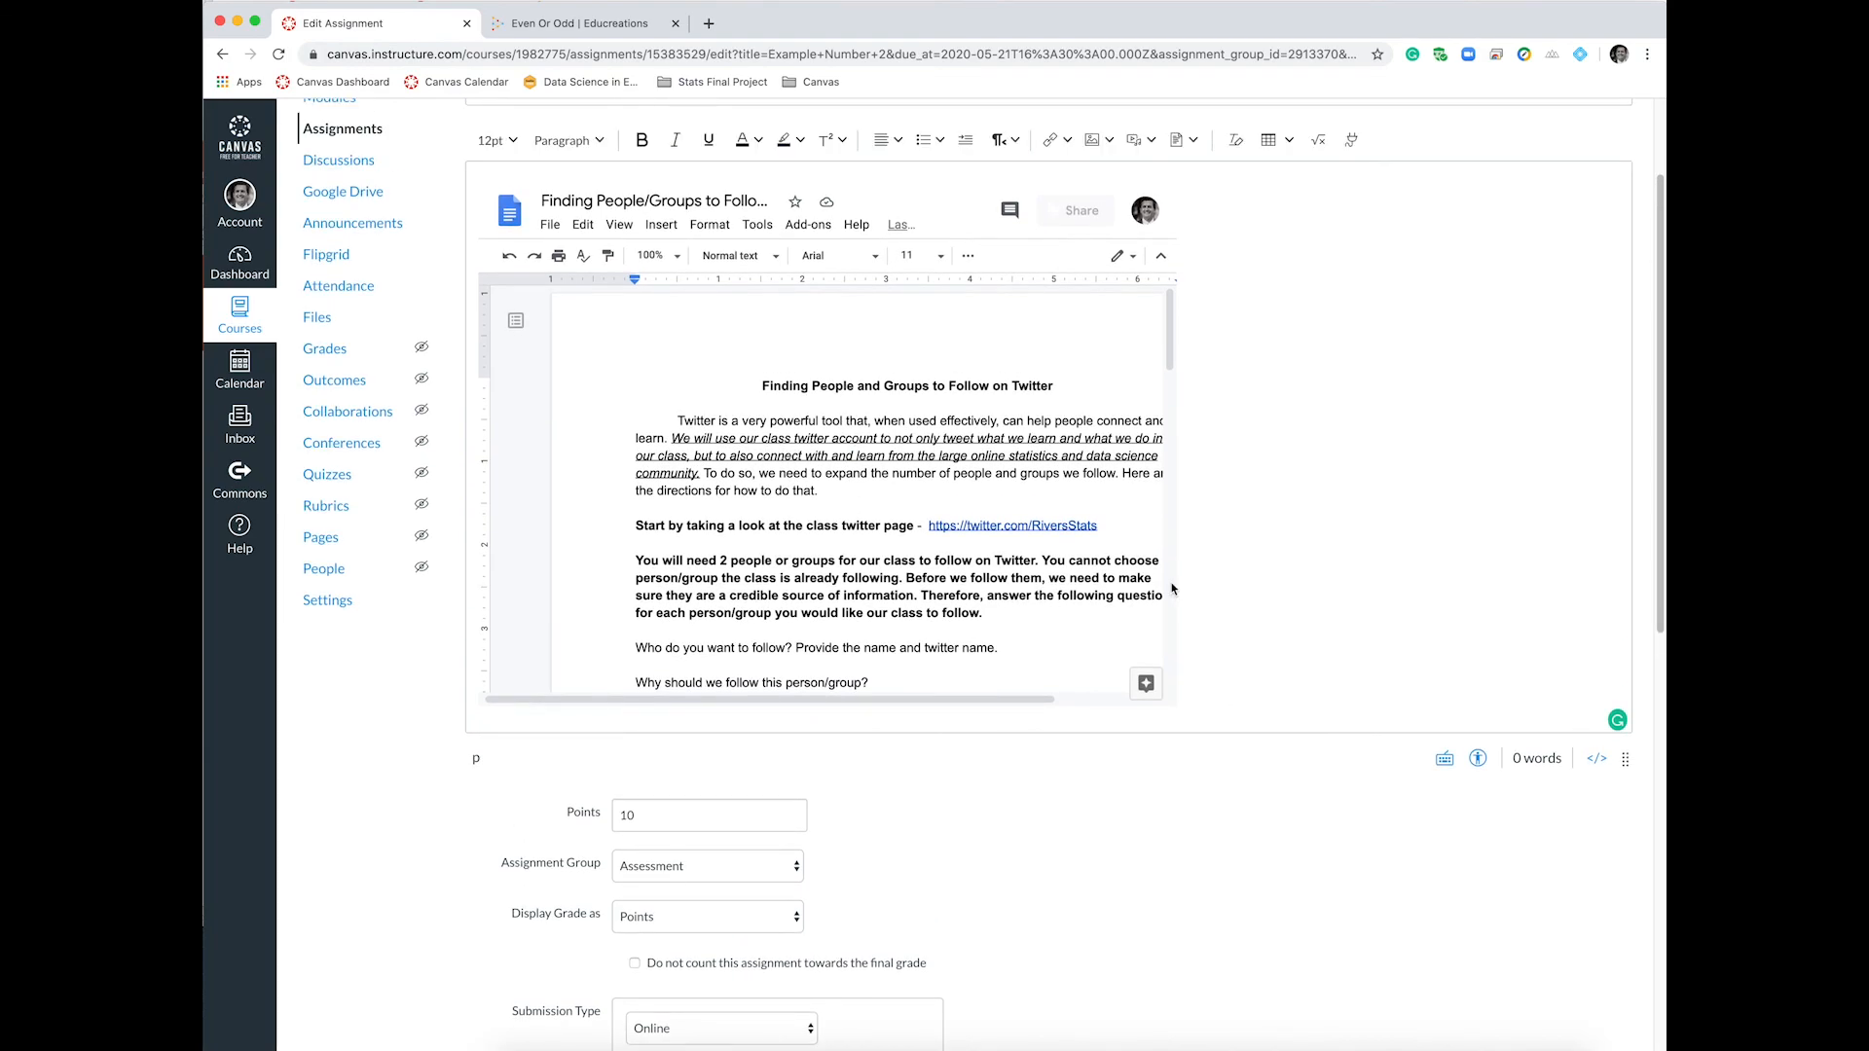
scroll(1120, 625, up, 3)
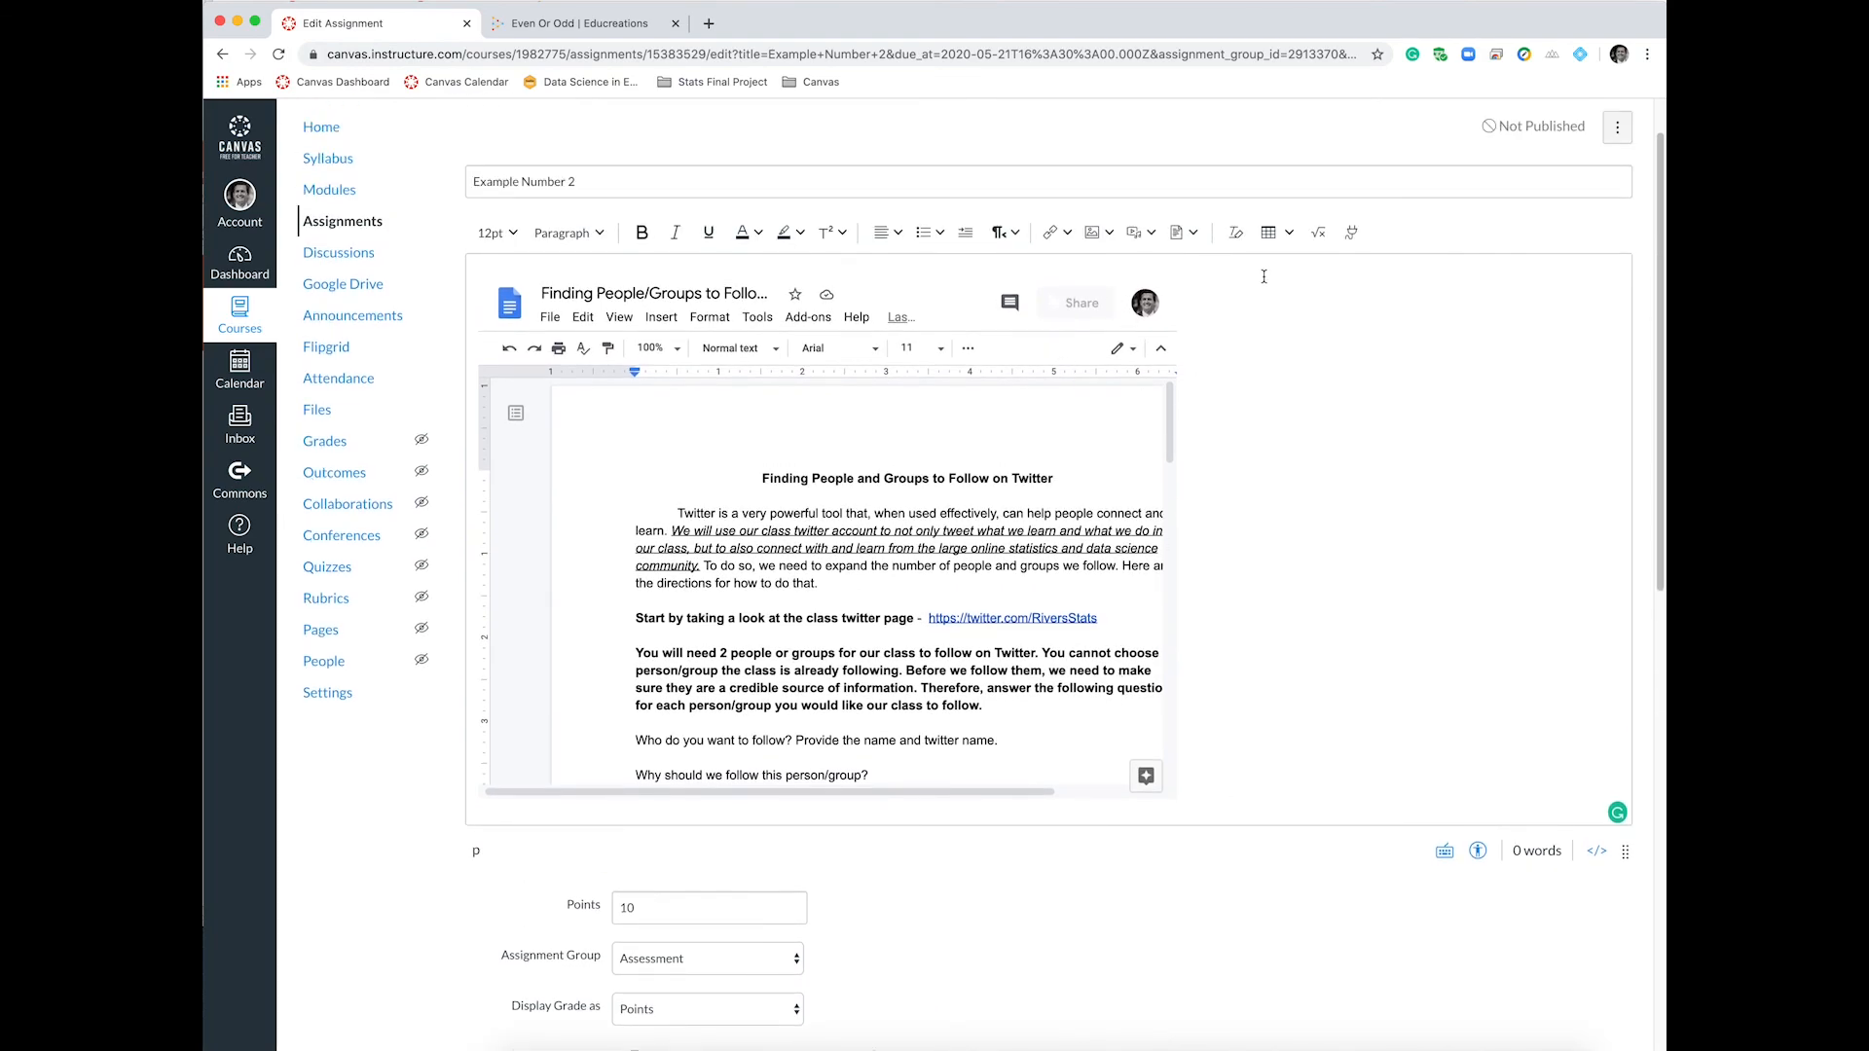